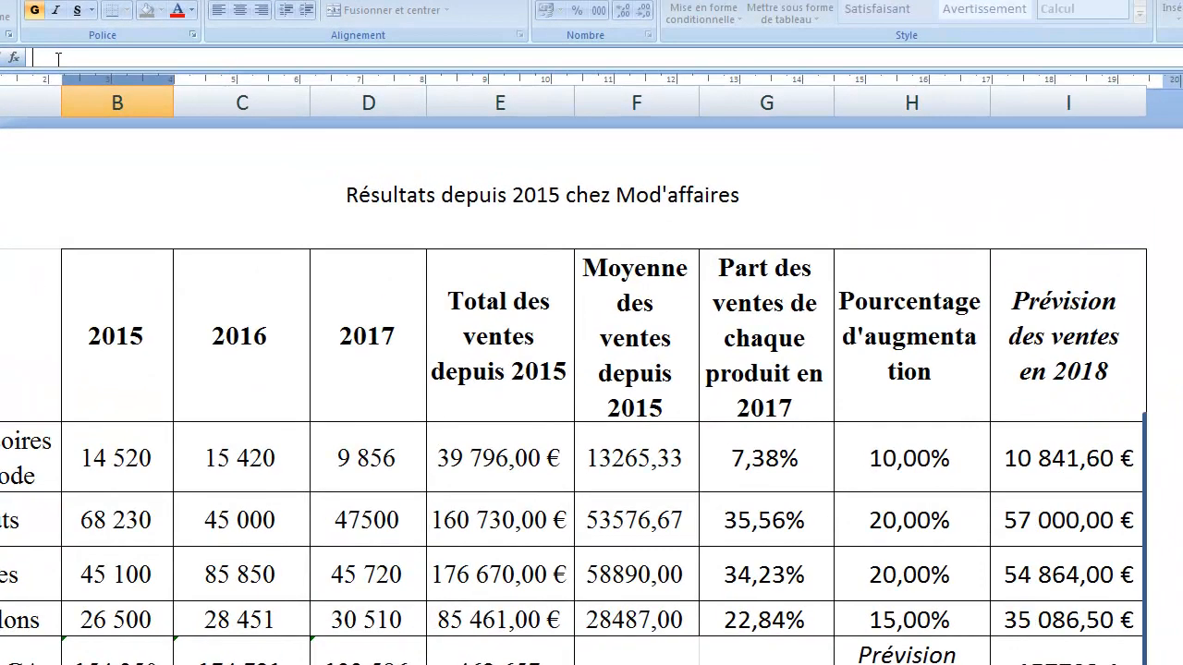
Step: Enter the formula =SI(B6<=150000;"Alerte";"") in cell B7 for the 2015 accounting-firm contact alert
type("=s")
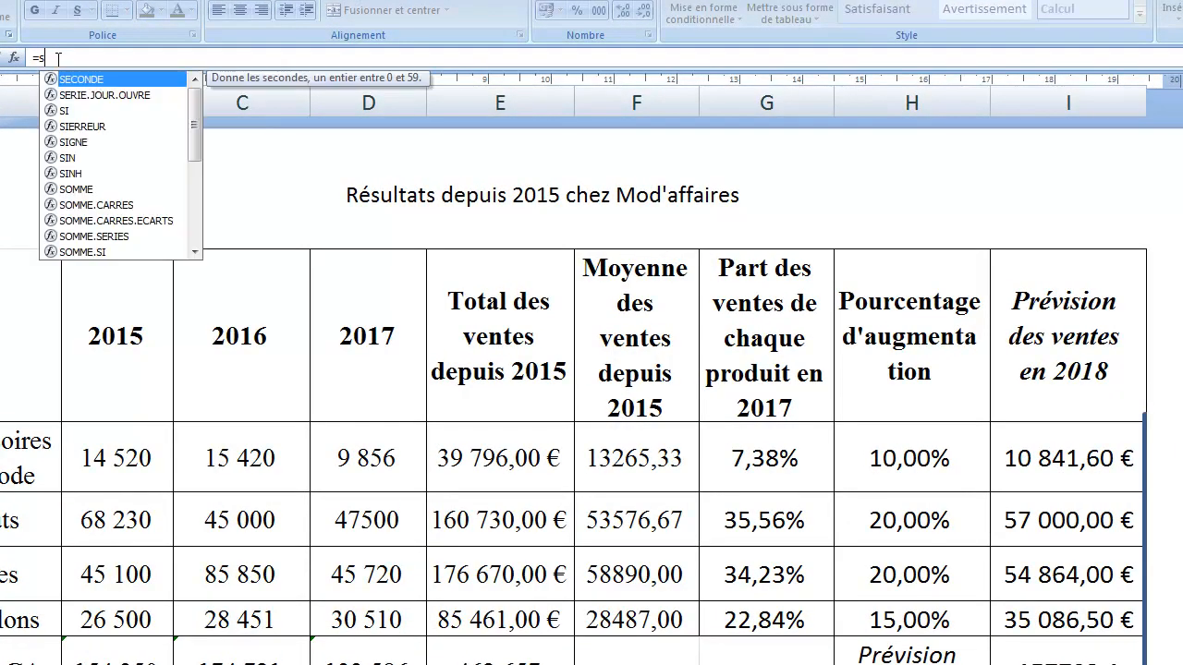
type("i(")
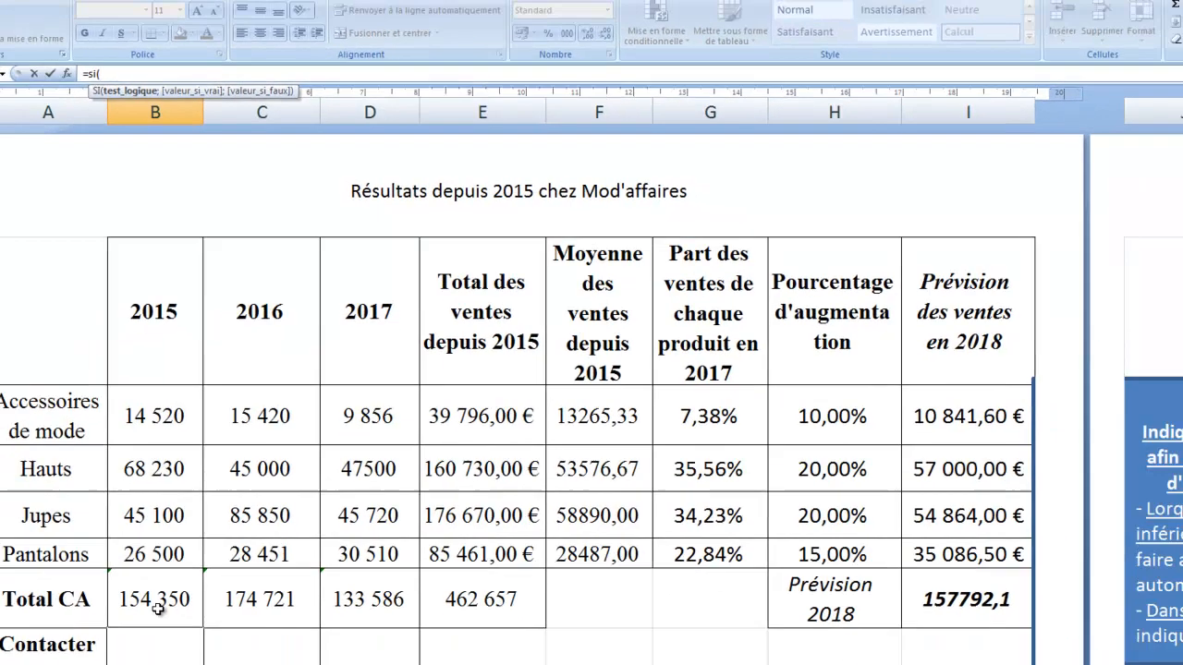
left_click(117, 658)
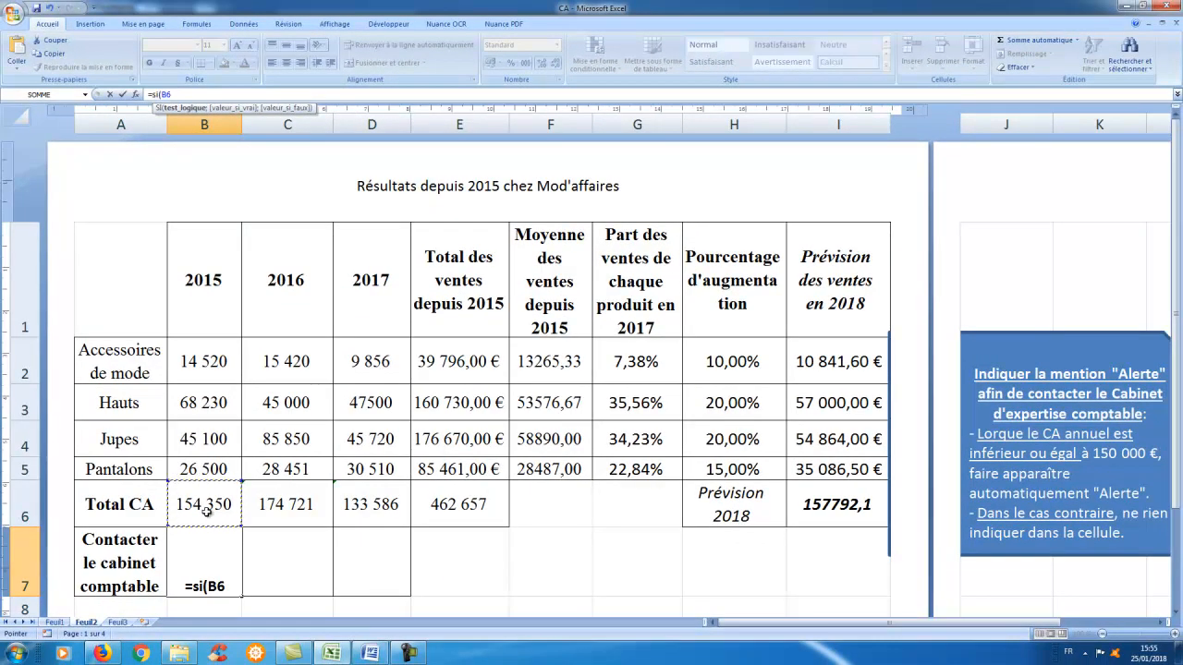
type("<=")
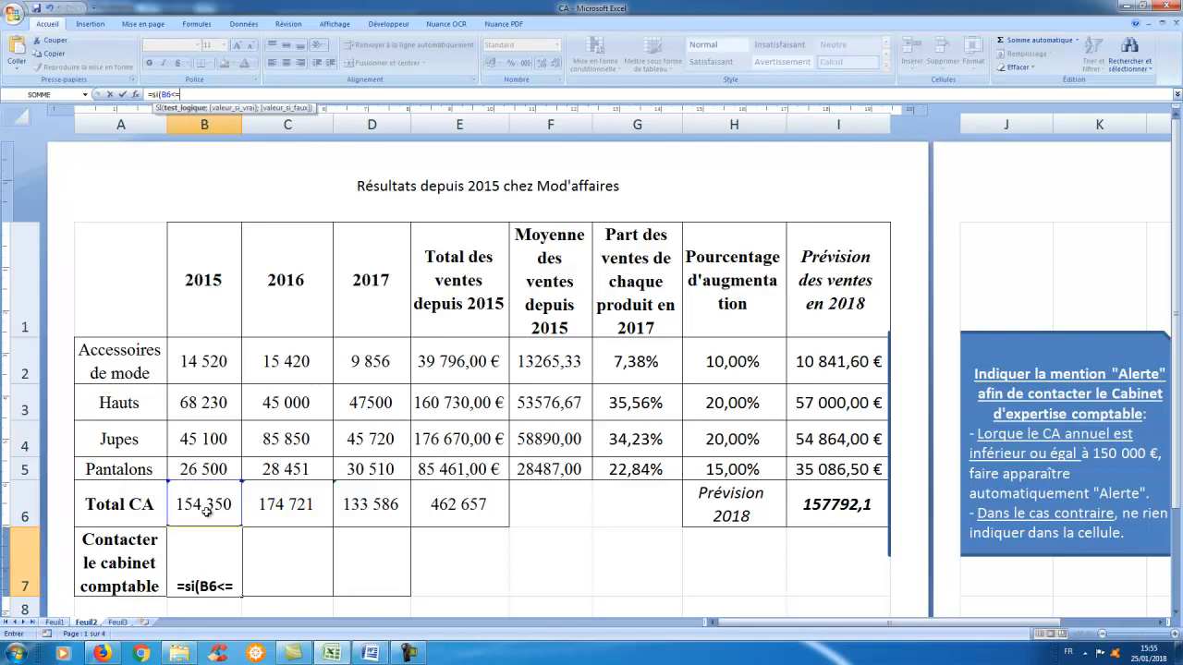
type("150")
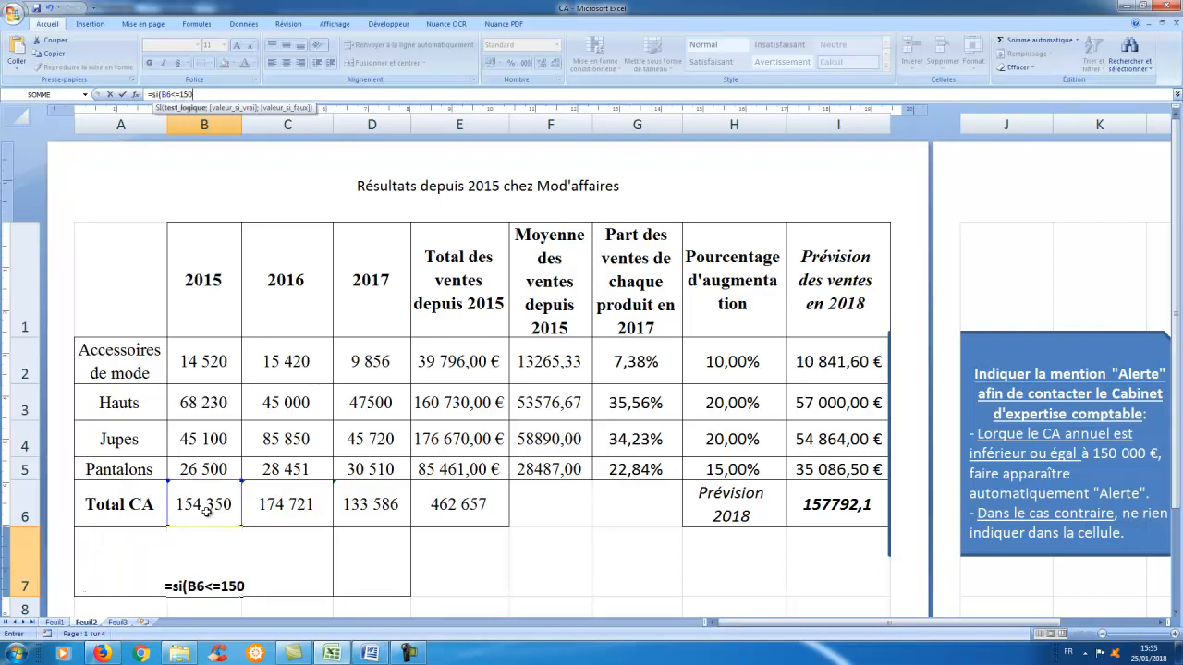
type("000")
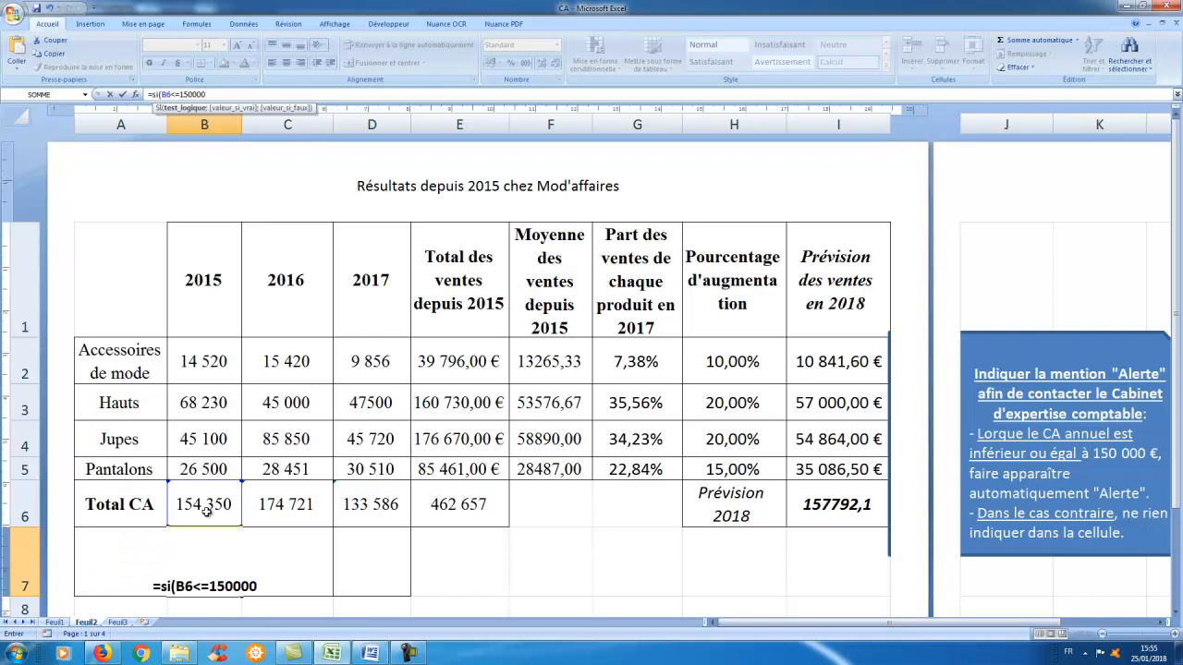
type(";")
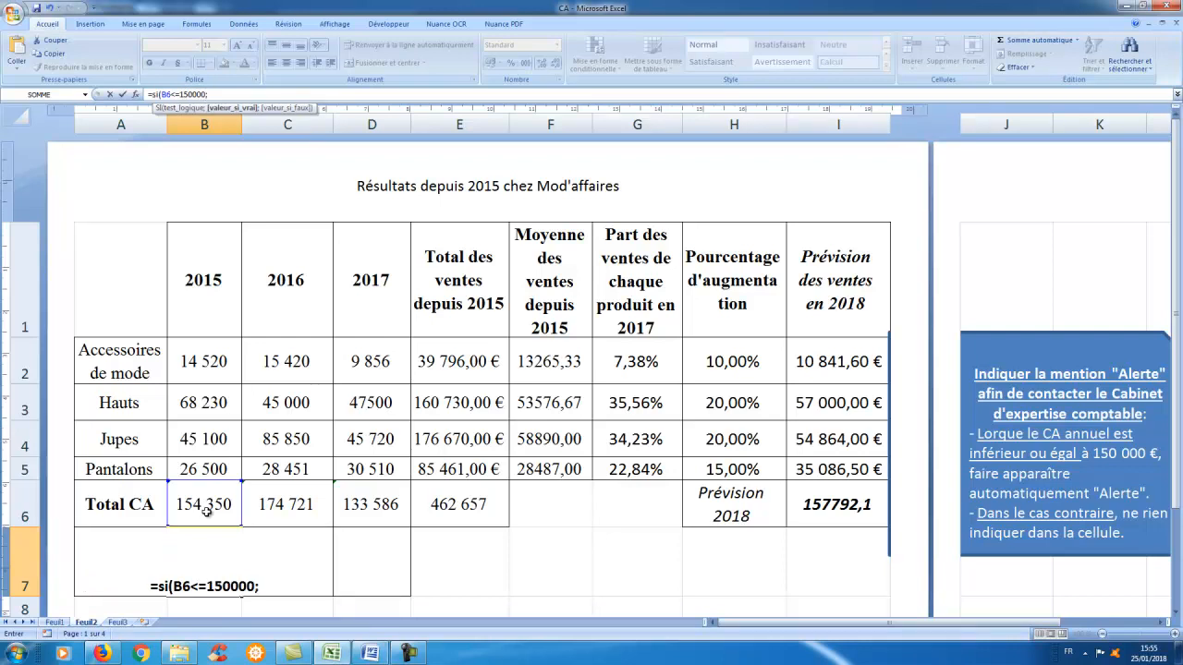
type("\"")
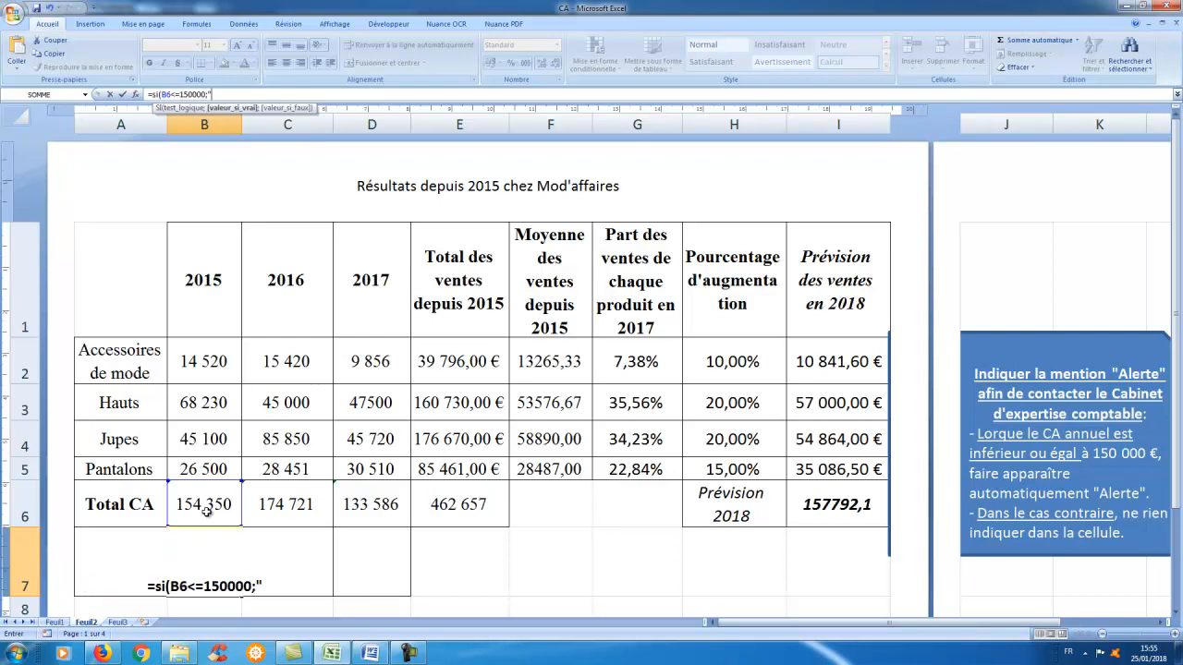
type("Alerte\"")
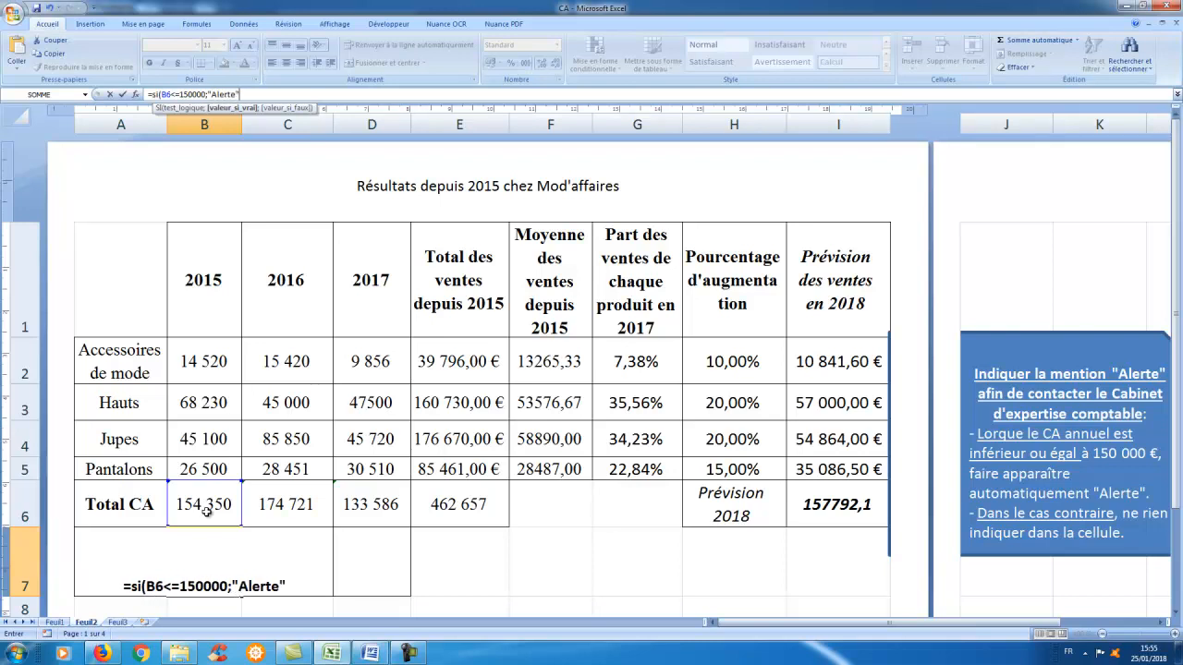
type(";")
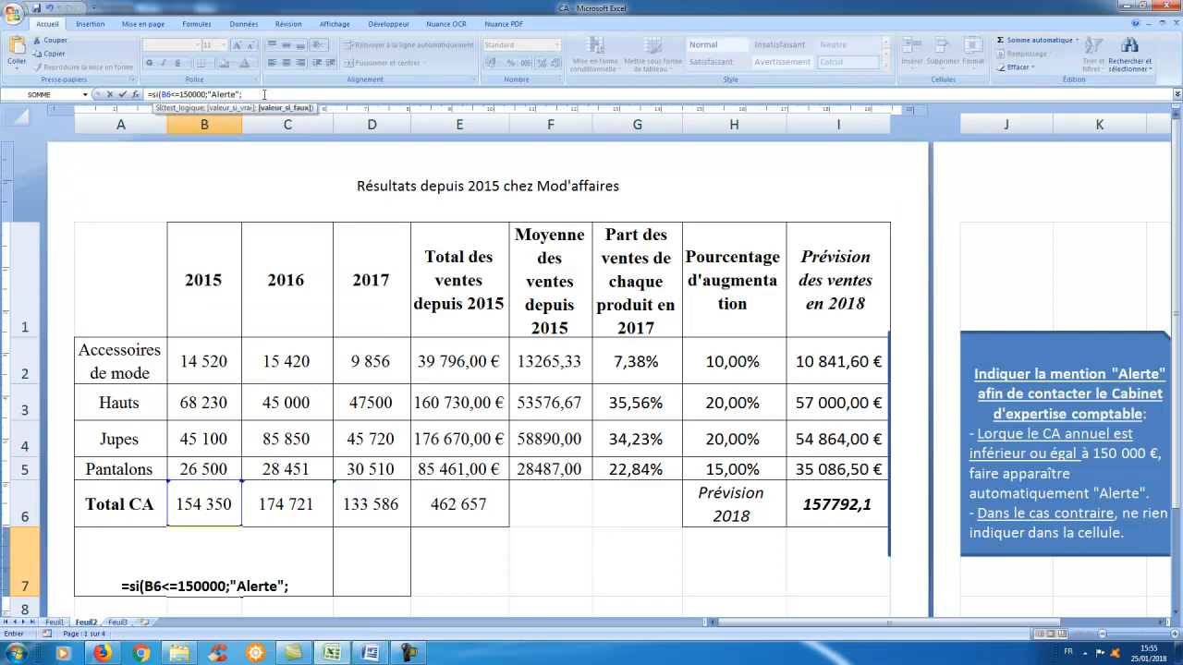
type("\"\"")
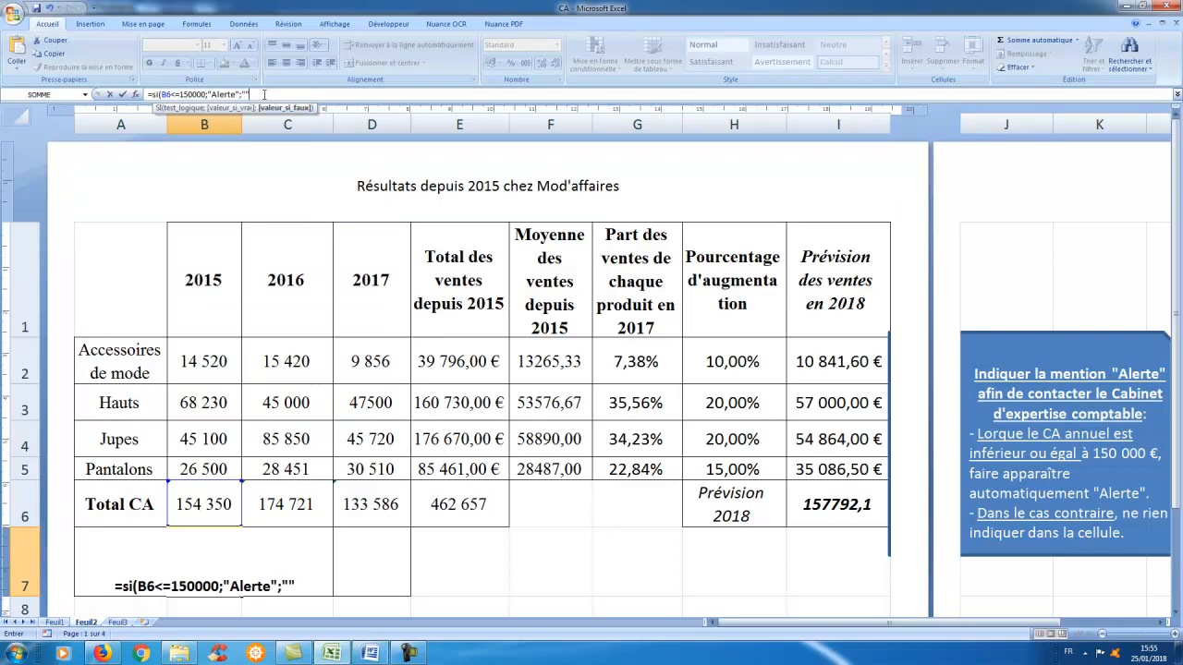
type(")")
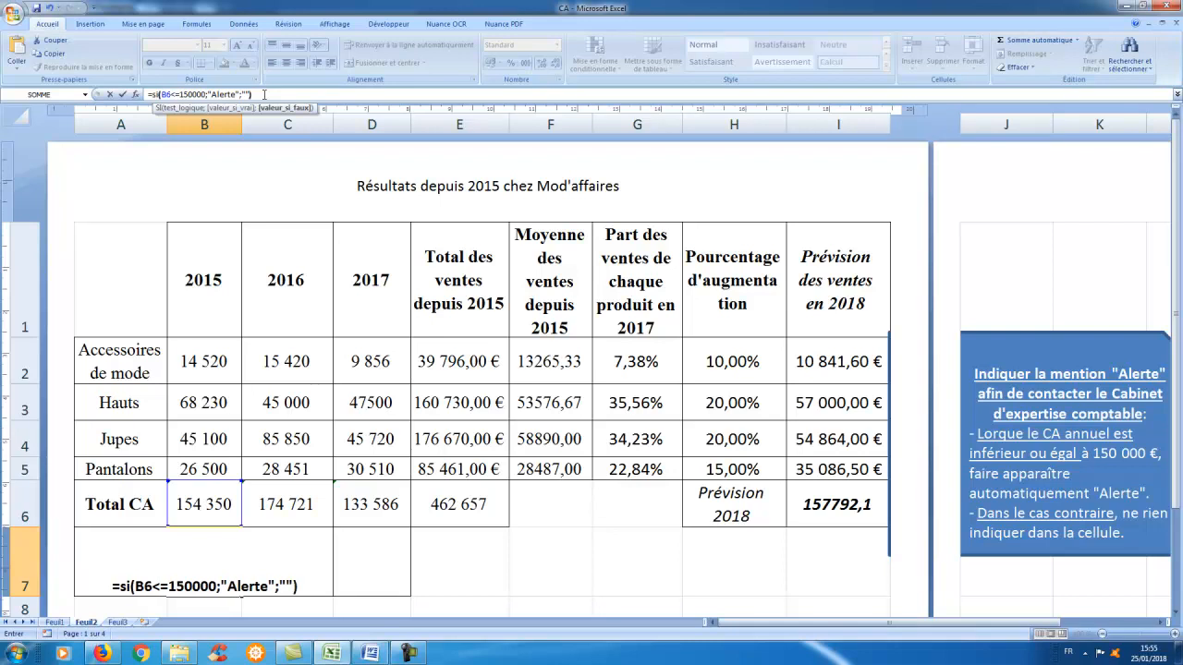
key("Return")
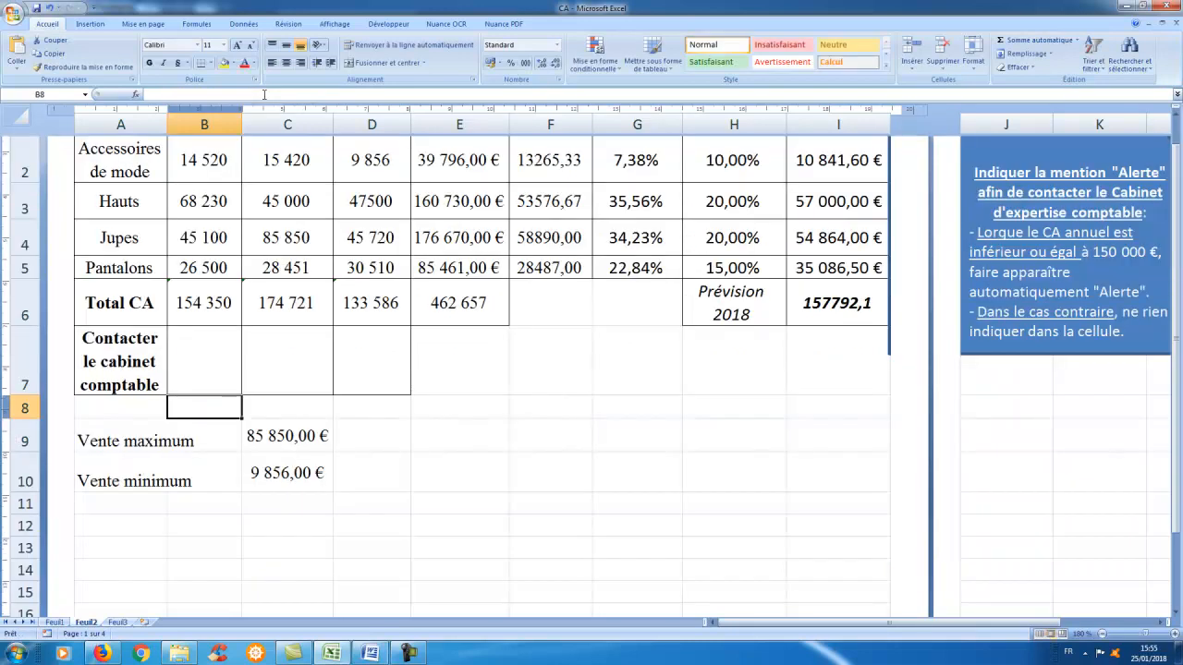
Step: Copy the alert formula from B7 across to the 2016 and 2017 columns, through D7
left_click(215, 362)
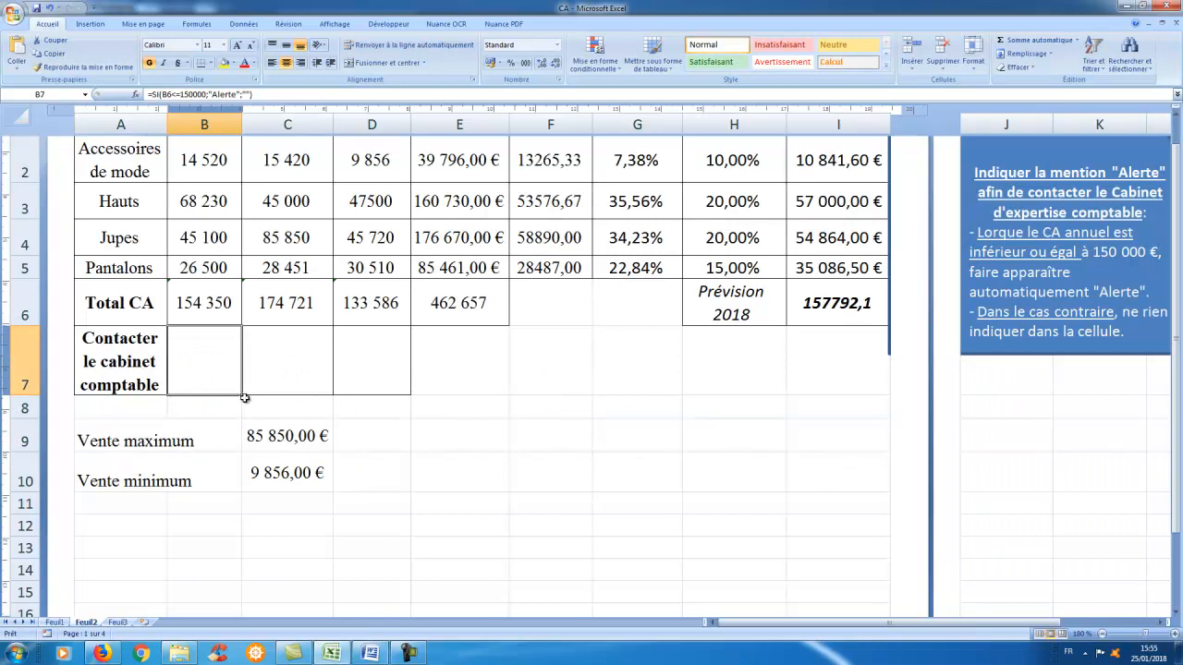
left_click_drag(243, 396, 388, 398)
left_click(368, 366)
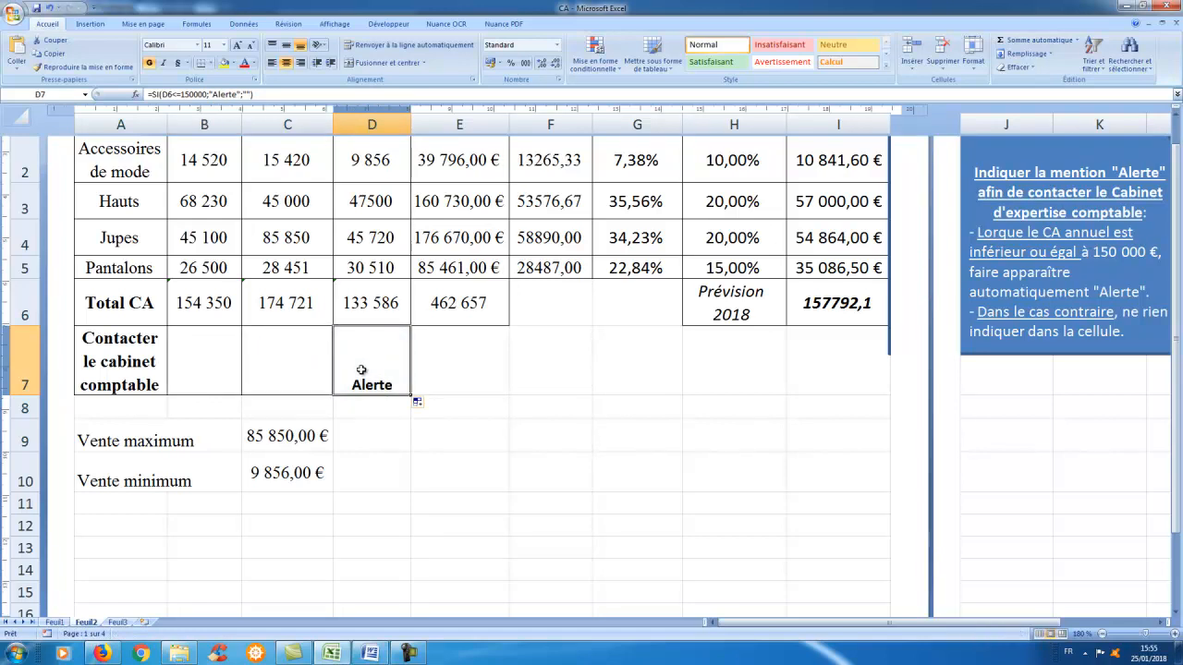
Step: Set the vertical text alignment of cells B7 to D7 to Centré
scroll(361, 369, "up", 3)
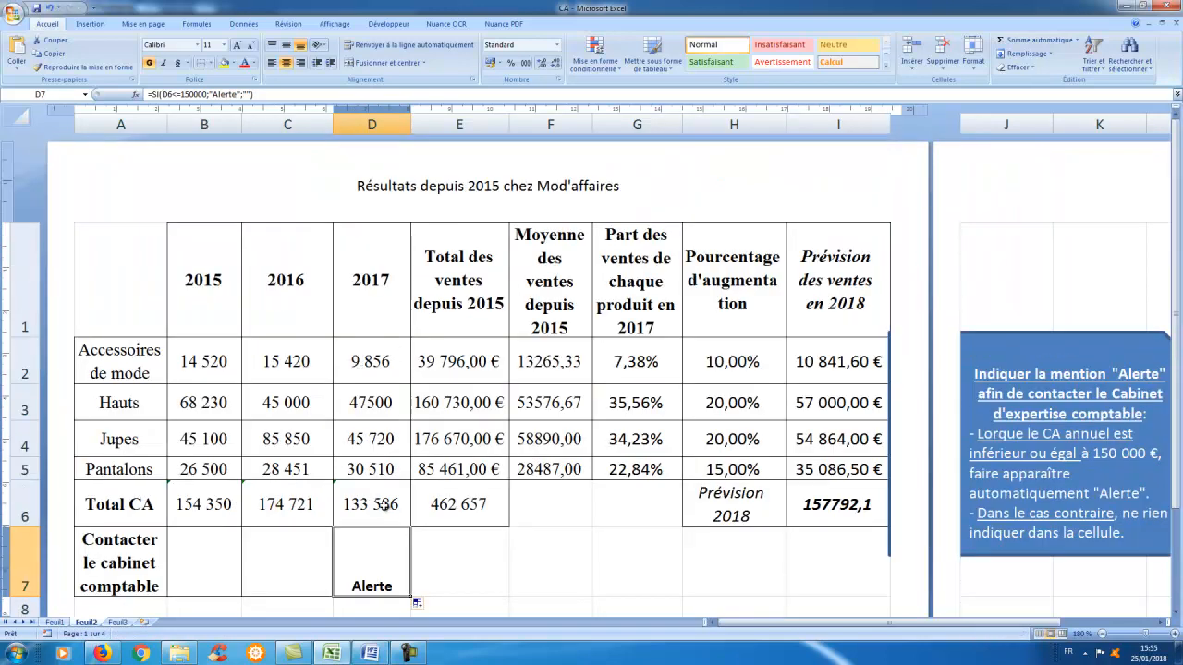
left_click_drag(211, 569, 347, 562)
right_click(348, 565)
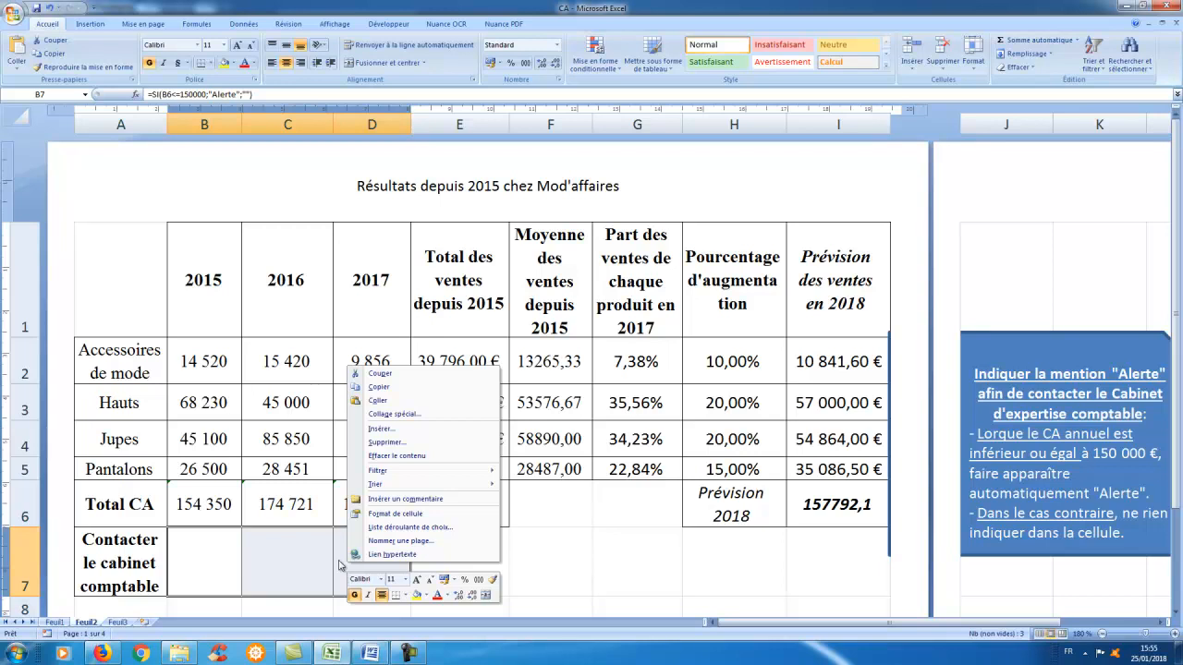
left_click(395, 515)
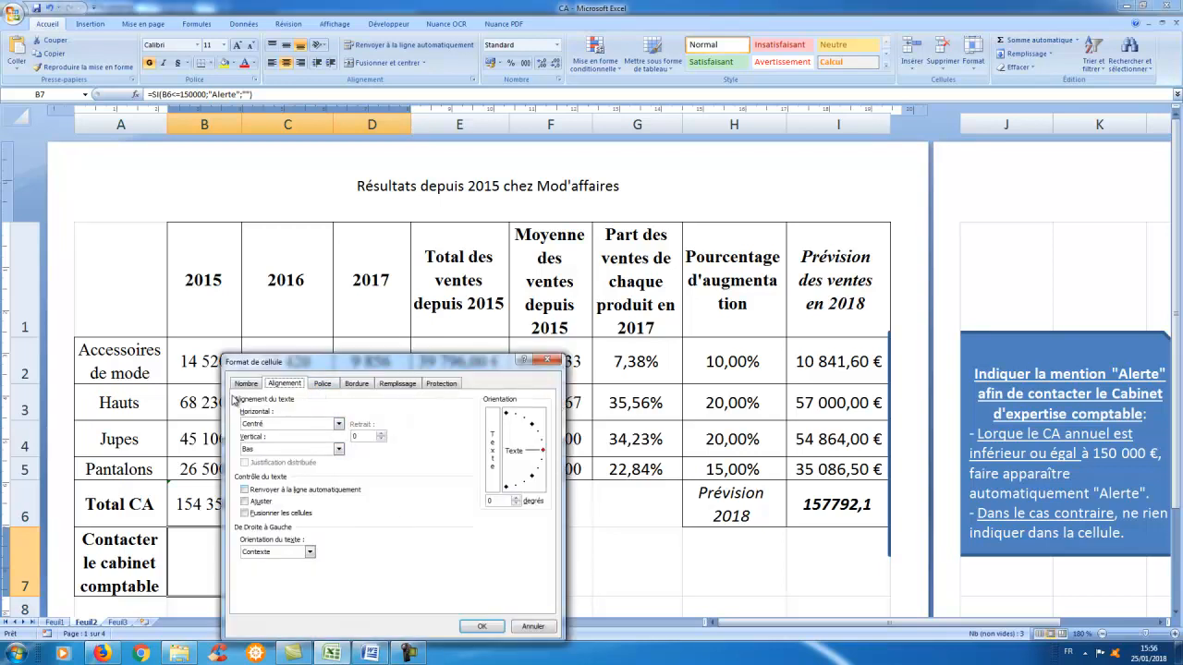
left_click(282, 450)
left_click(280, 469)
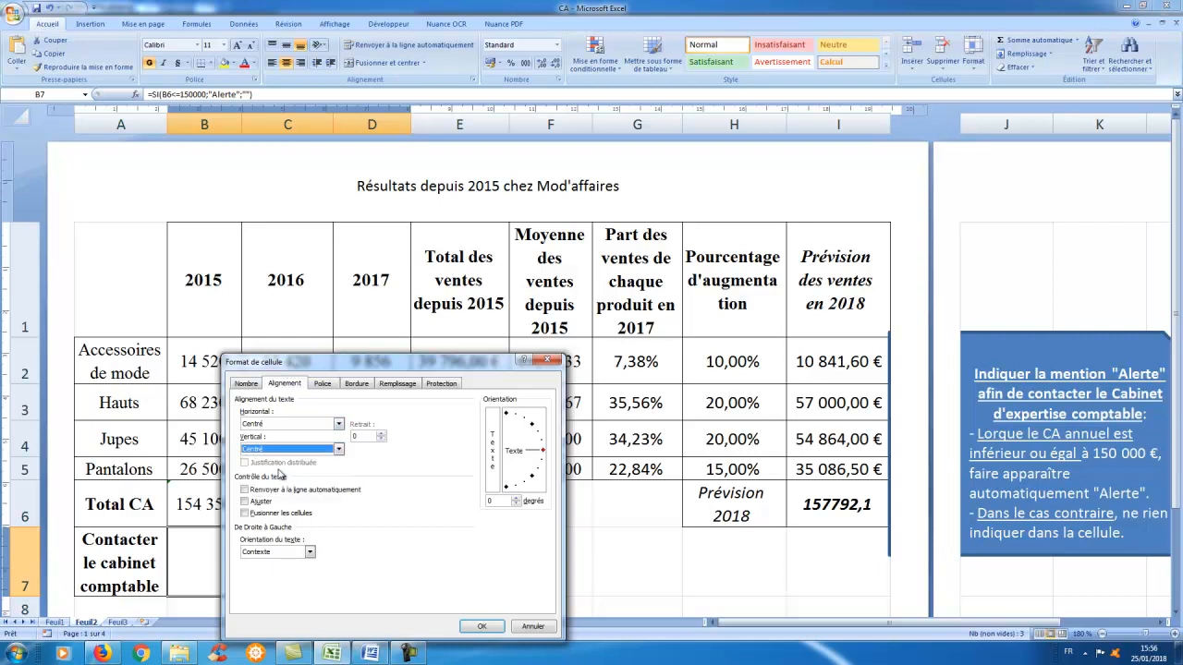
left_click(482, 626)
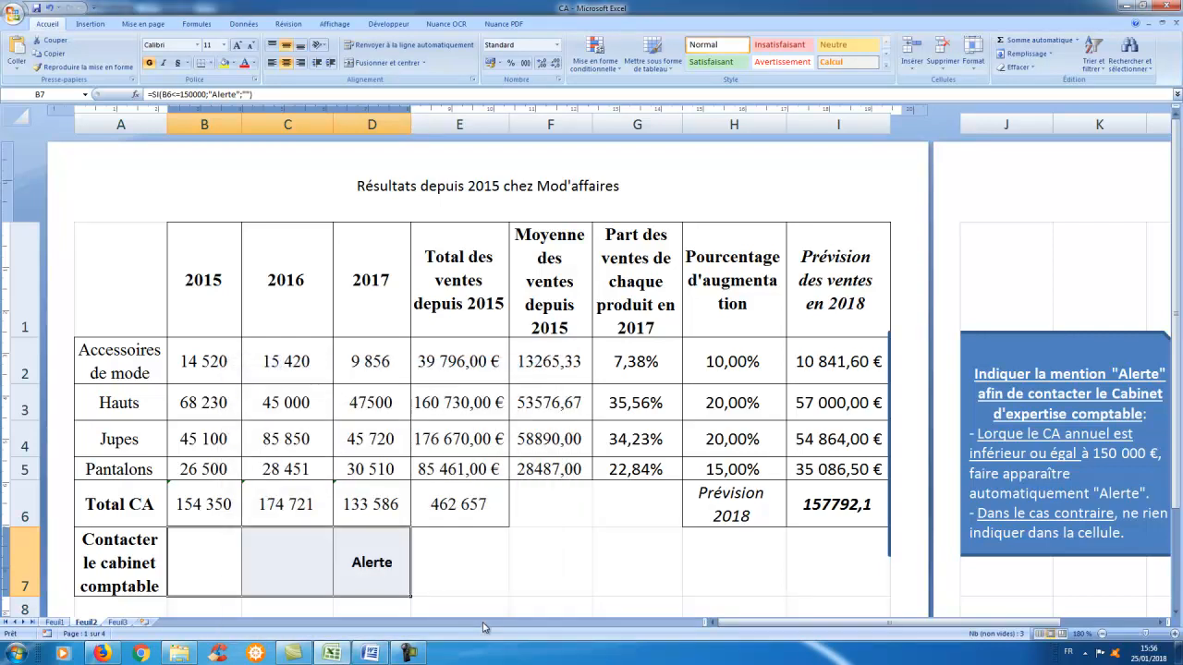
left_click(453, 570)
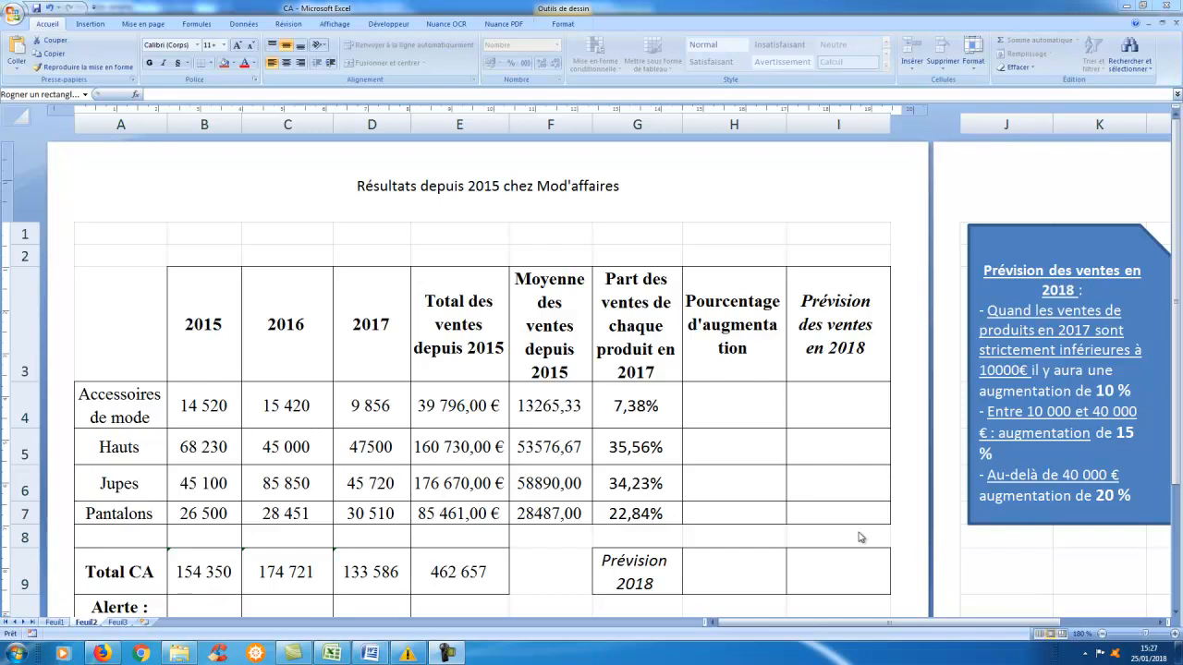
Step: Examine the 2017 sales of each product against the increase thresholds and percentages in the 2018 sales forecast note
left_click(719, 409)
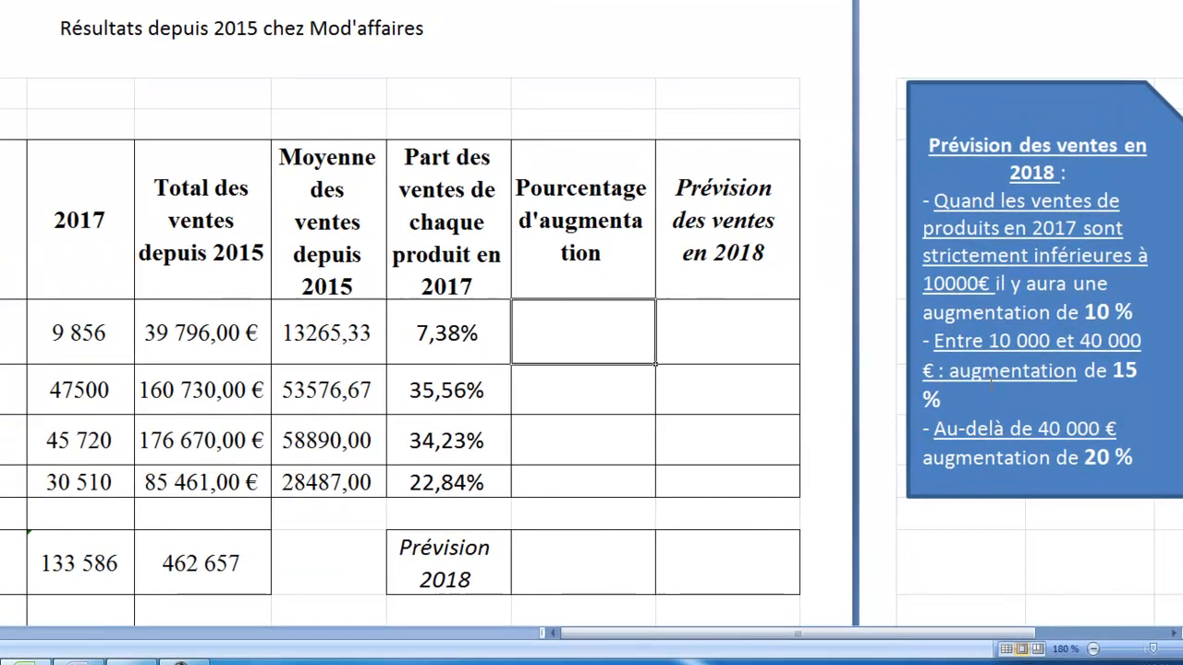
left_click(73, 349)
left_click(76, 390)
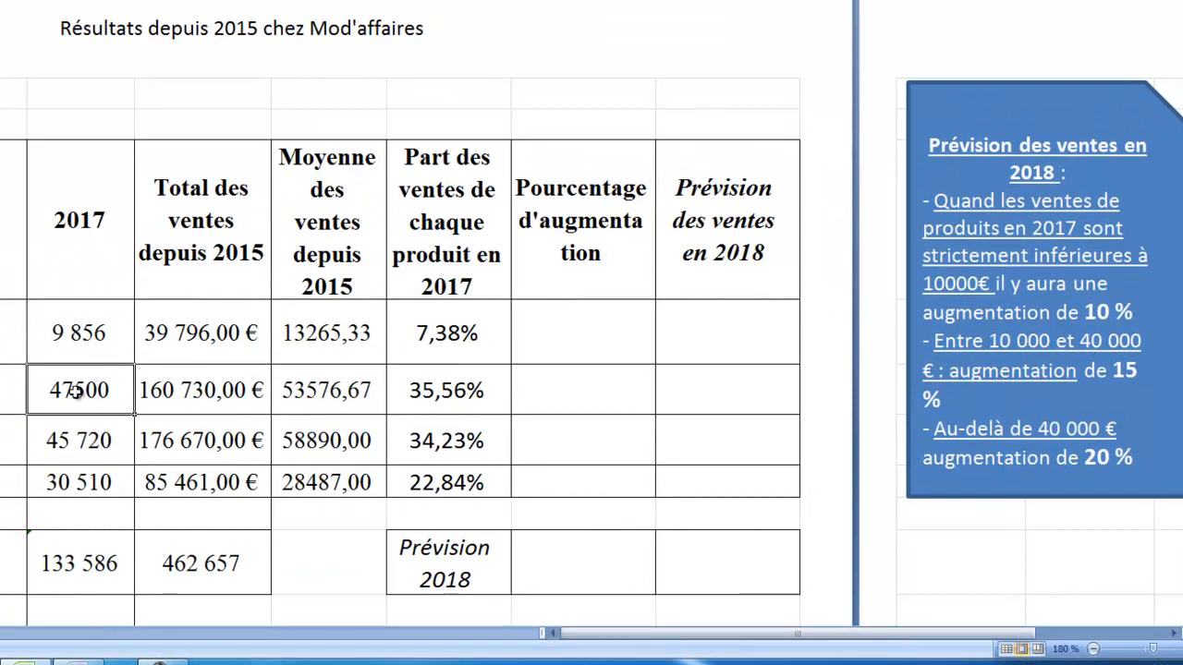
left_click(72, 442)
left_click(72, 483)
left_click(995, 239)
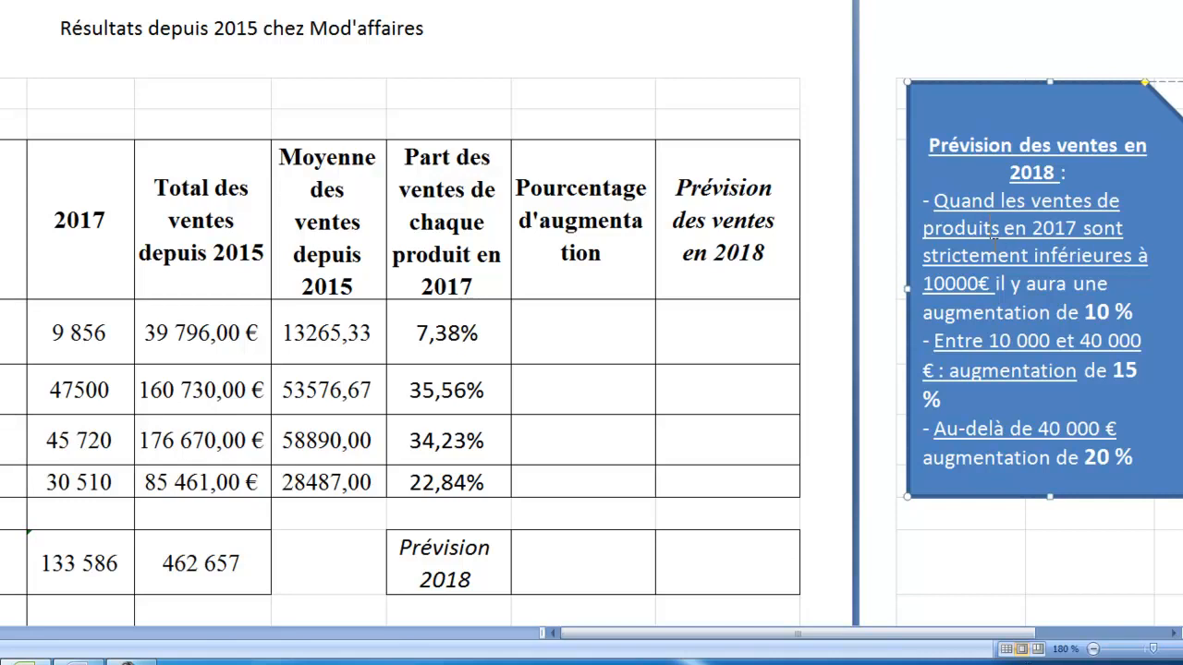
left_click_drag(1088, 312, 1130, 315)
left_click_drag(987, 341, 1112, 341)
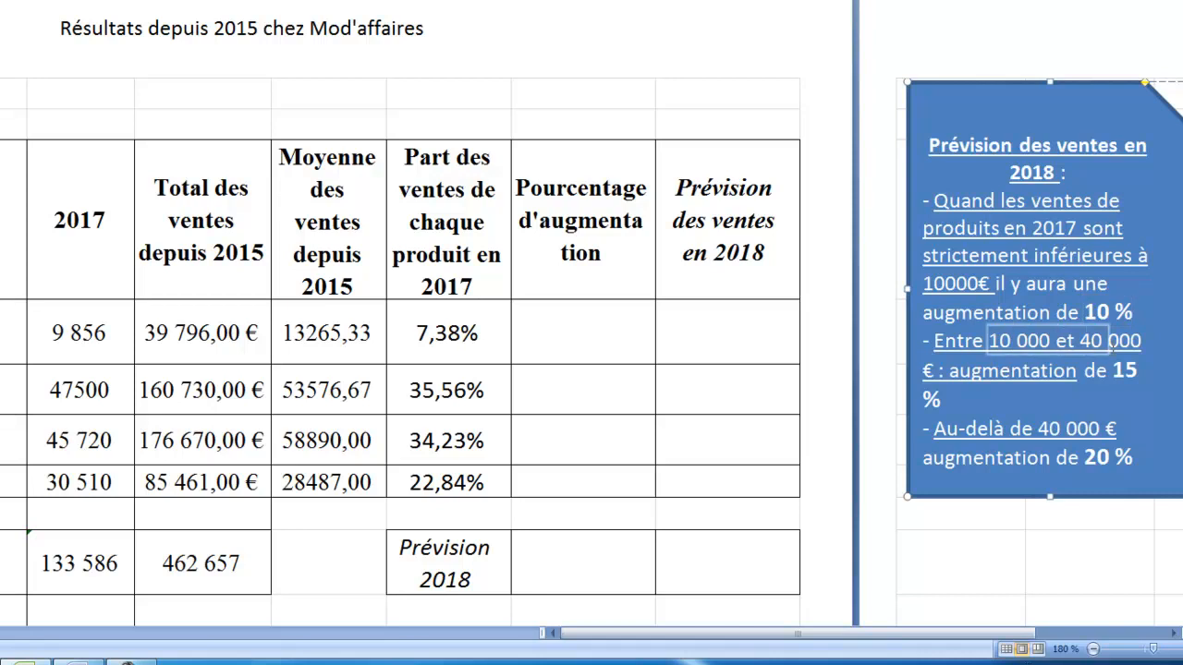
double_click(1119, 369)
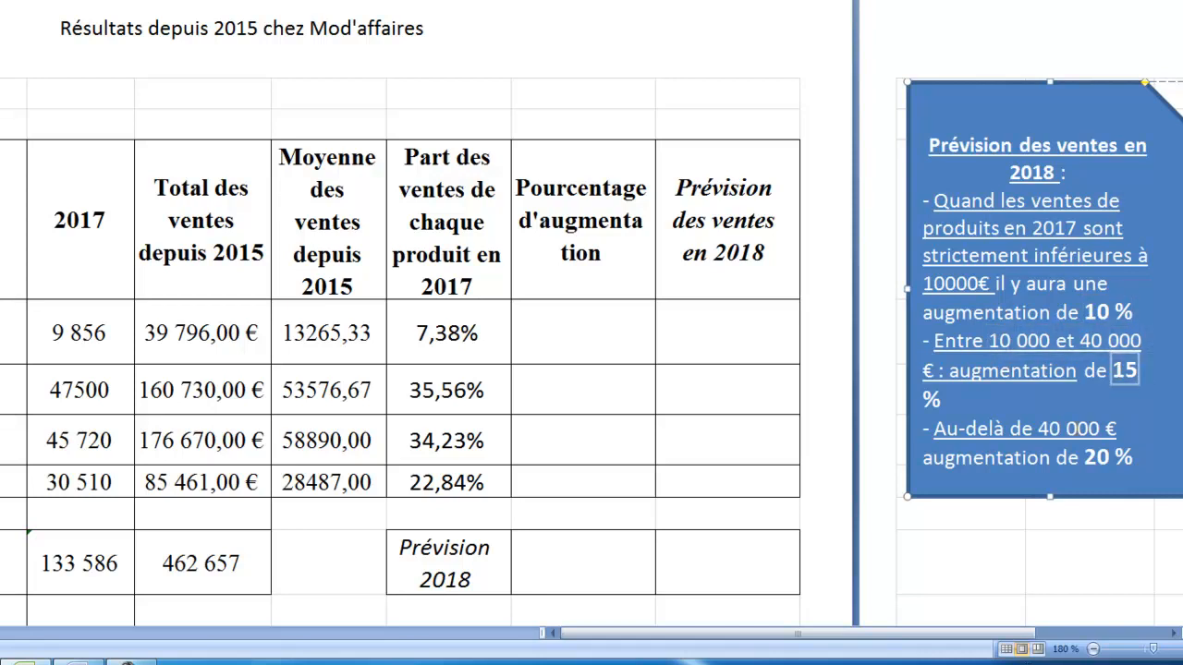
left_click_drag(1041, 428, 1111, 429)
left_click(1106, 436)
Step: Begin the increase percentage formula in H4 with the outer condition and its true value: =SI(D4<10000;10%;
left_click(581, 355)
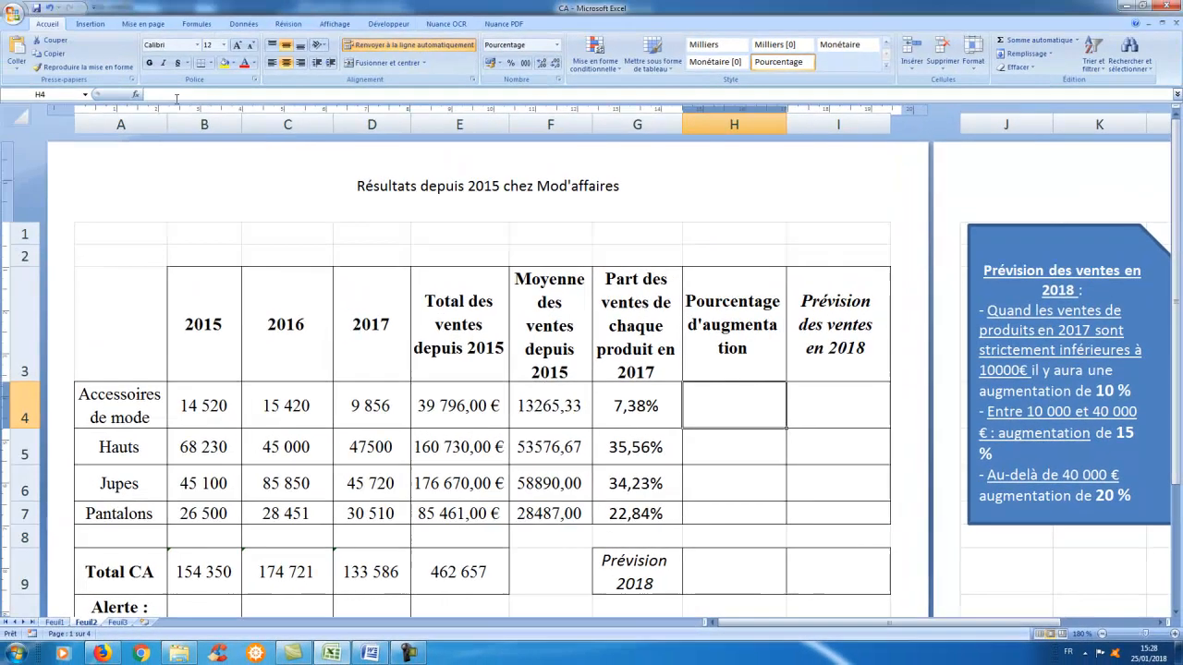
left_click(175, 94)
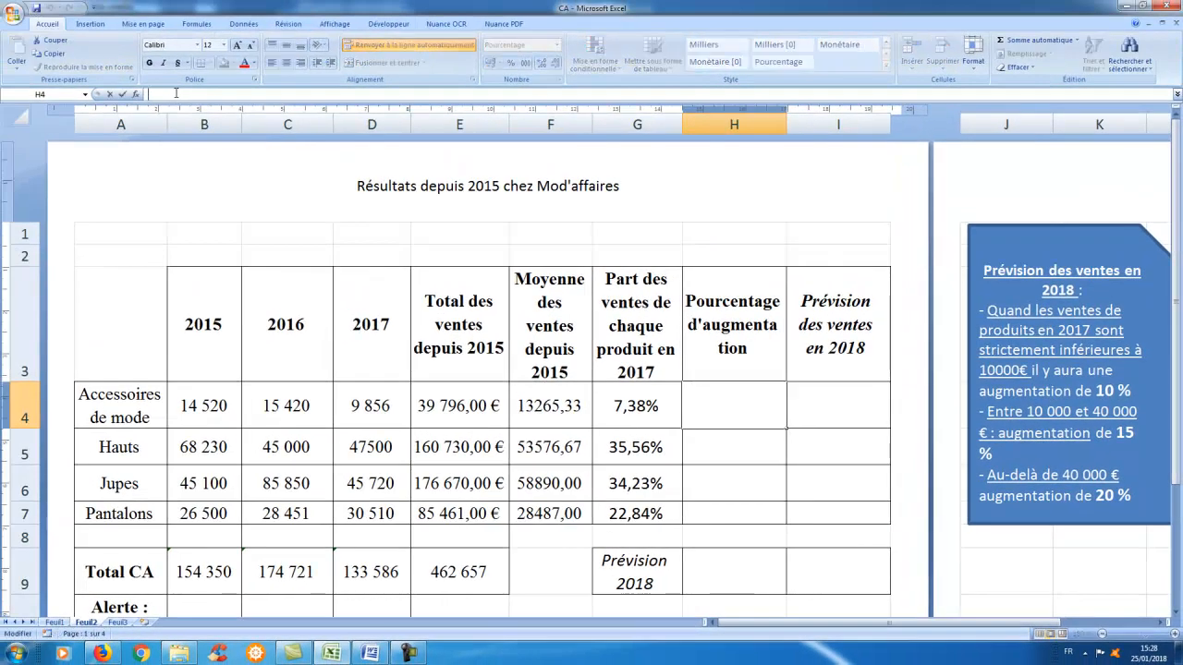
type("=si")
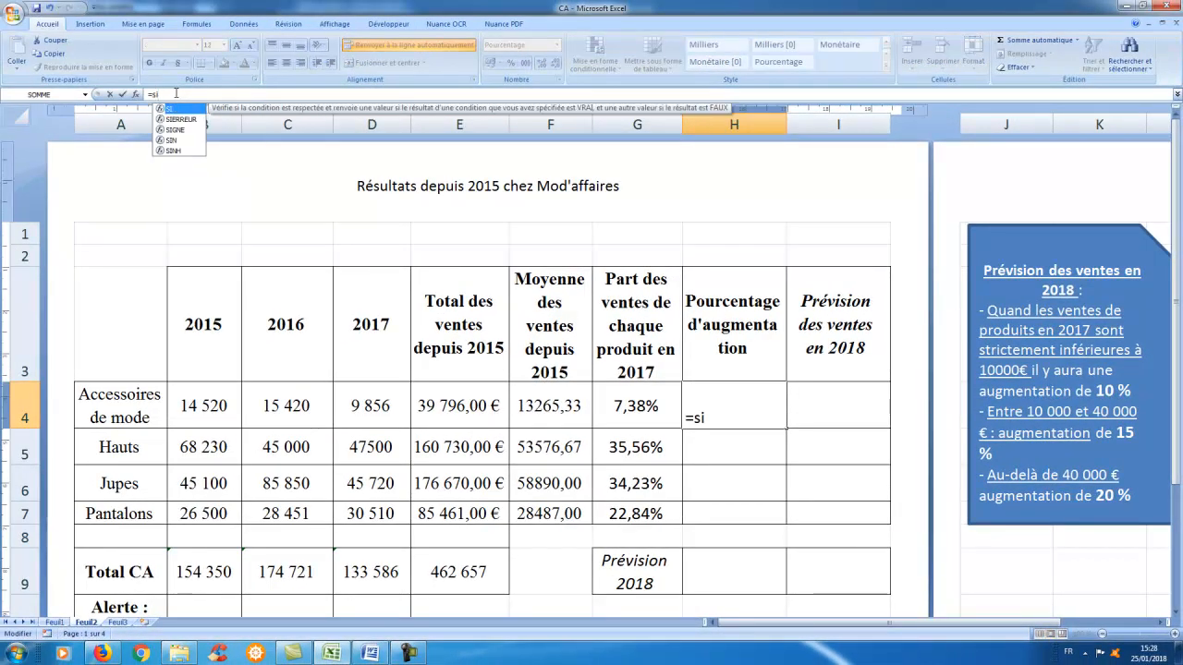
type("(")
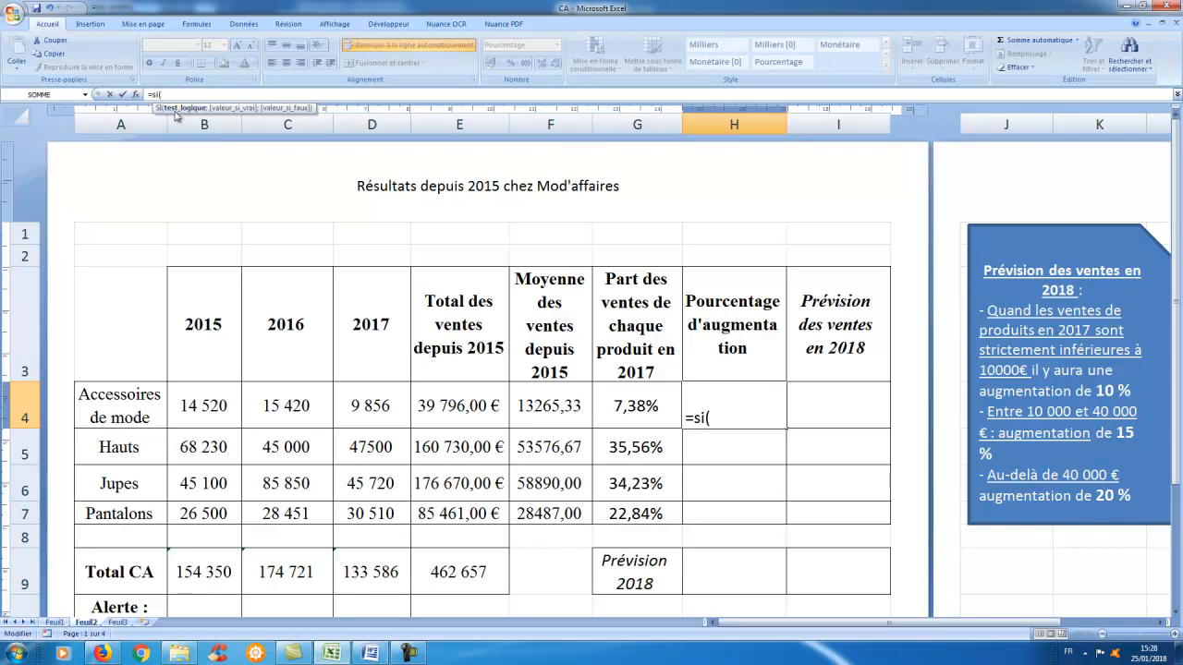
left_click(369, 407)
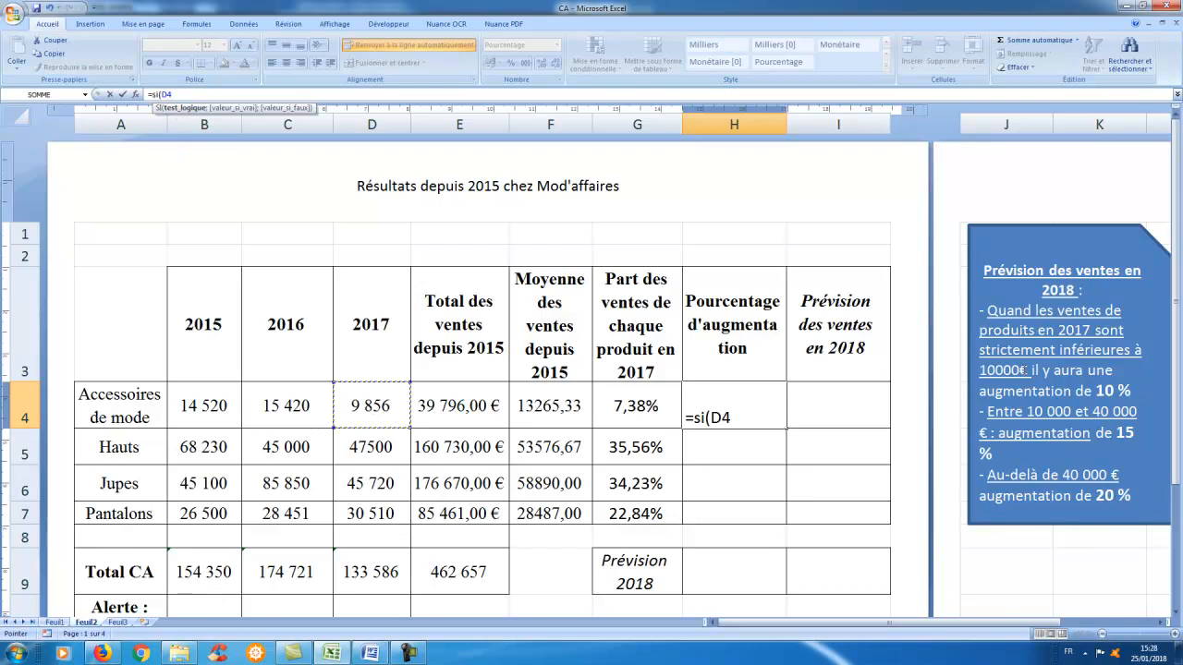
type("<10000")
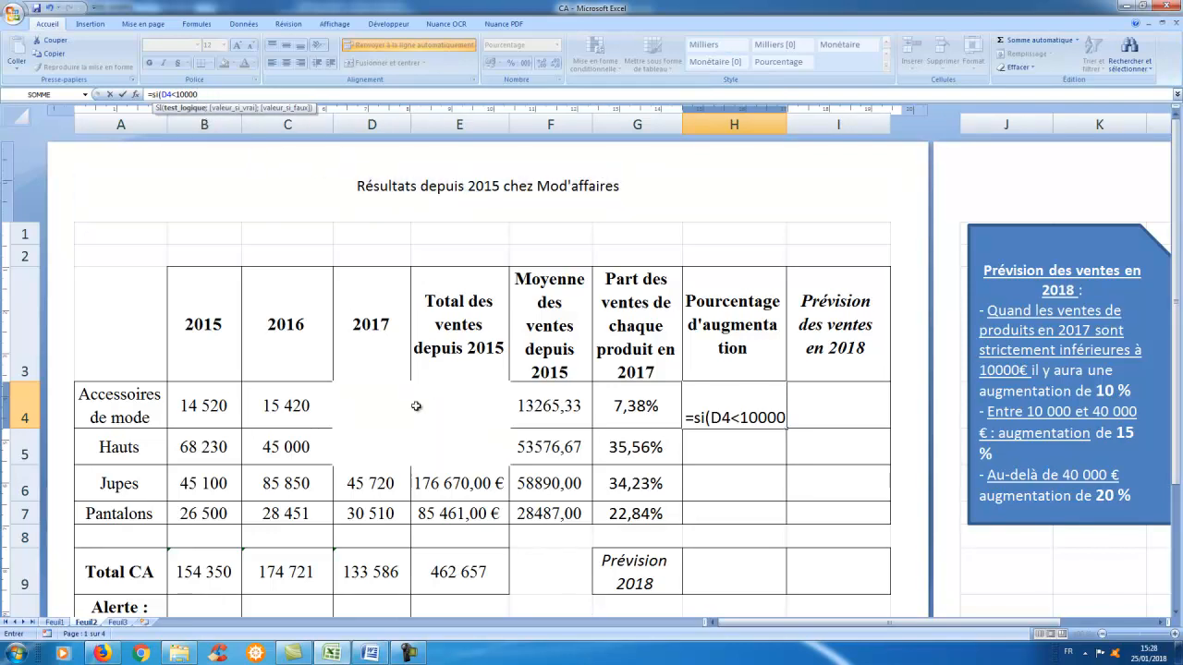
type(";")
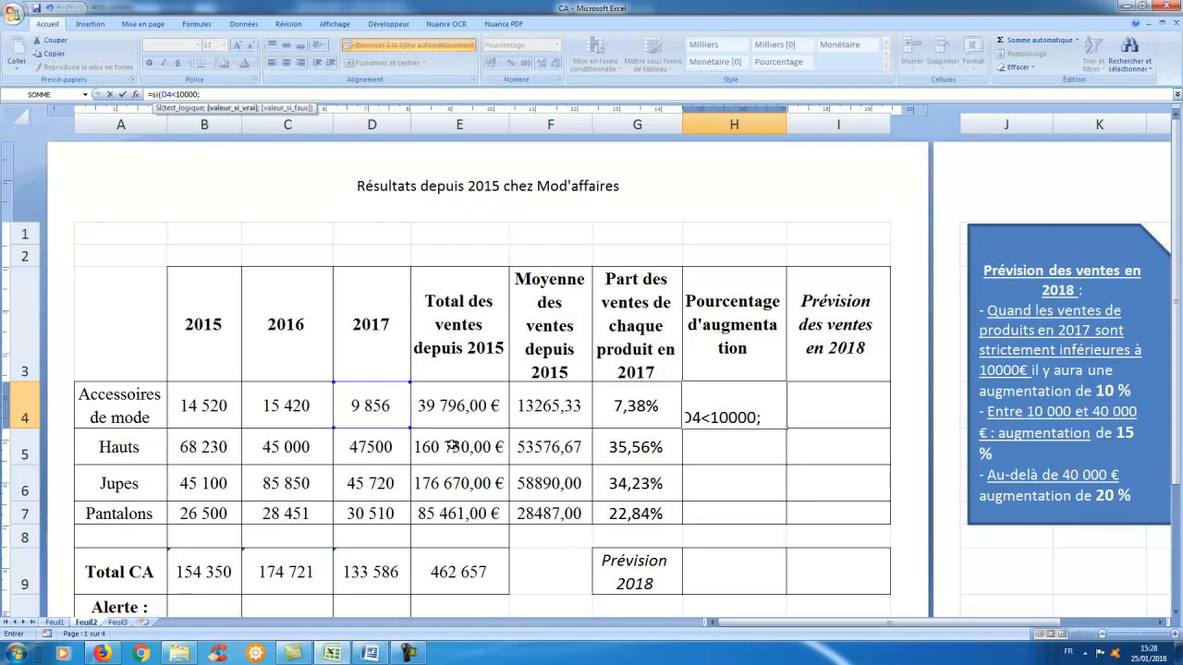
type("10%")
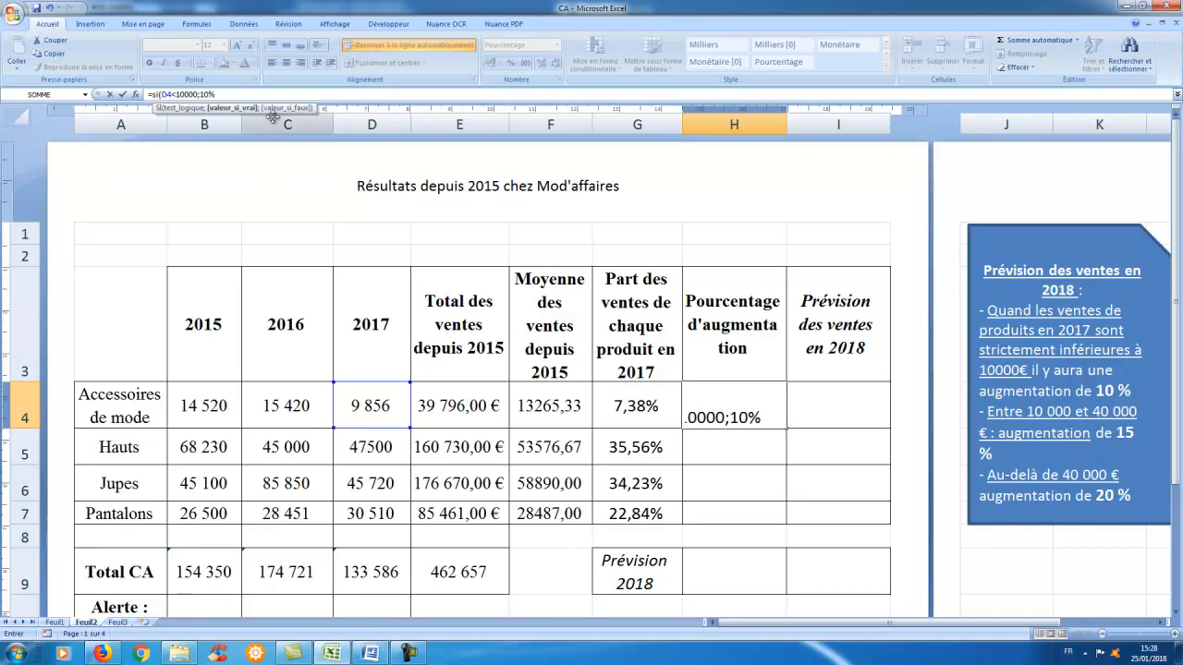
type(";")
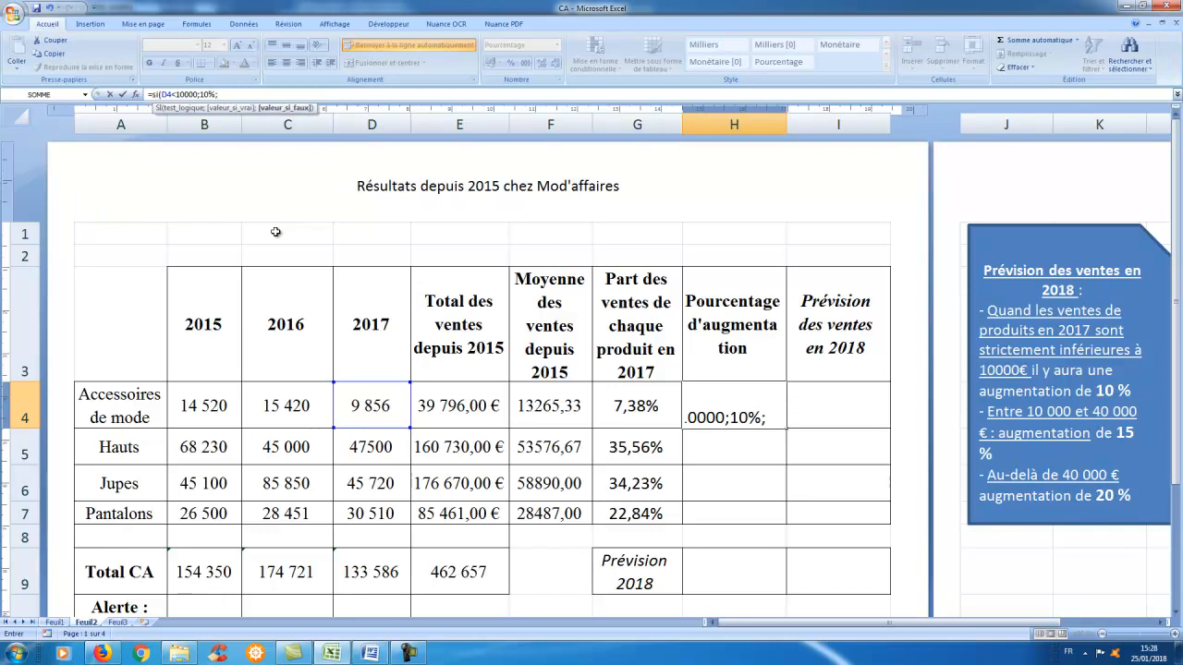
Step: Complete the H4 formula with the nested condition SI(D4>40000;20%;15%) as the outer SI's false value
type("si")
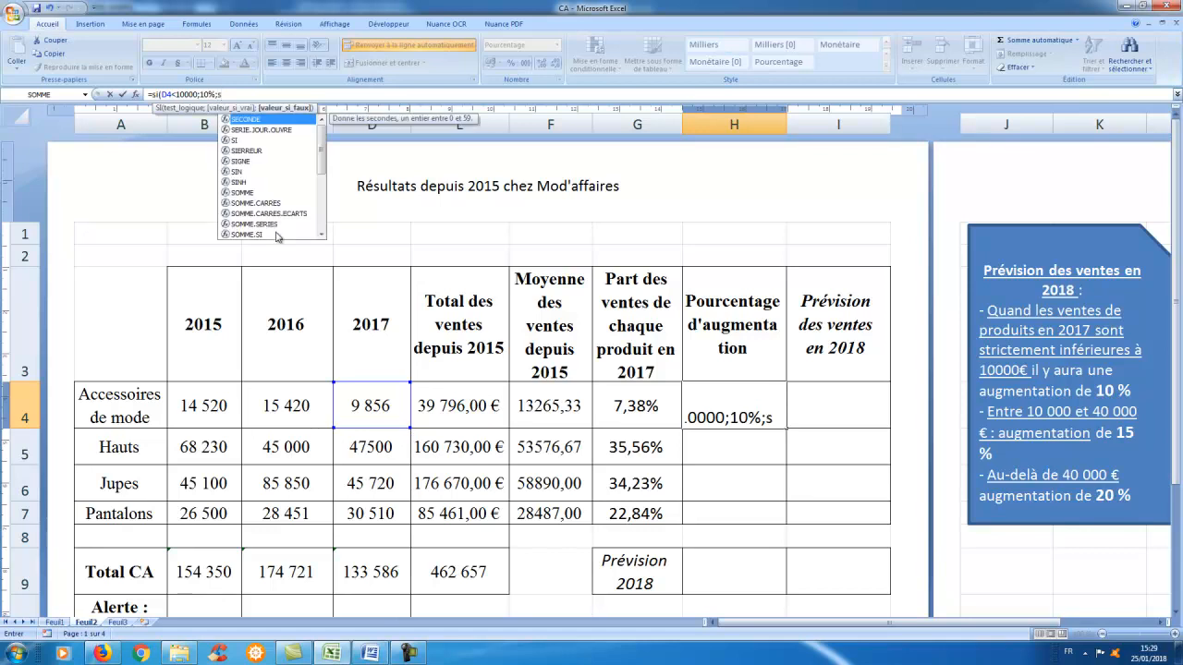
type("(")
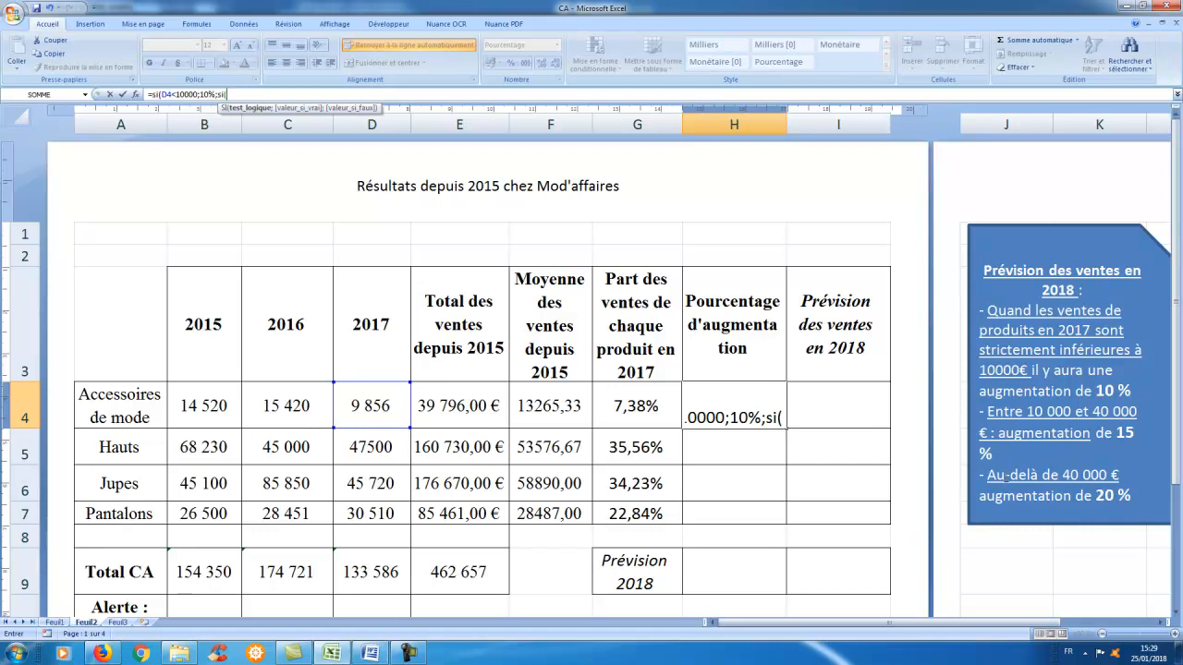
left_click(381, 417)
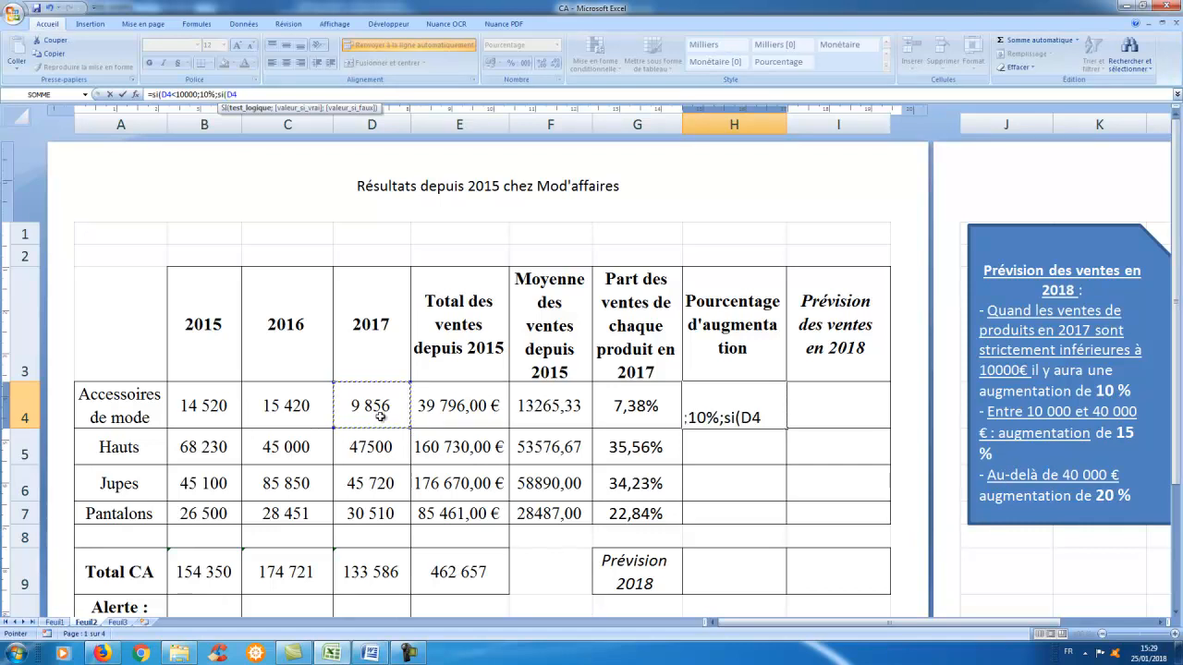
type(">4000")
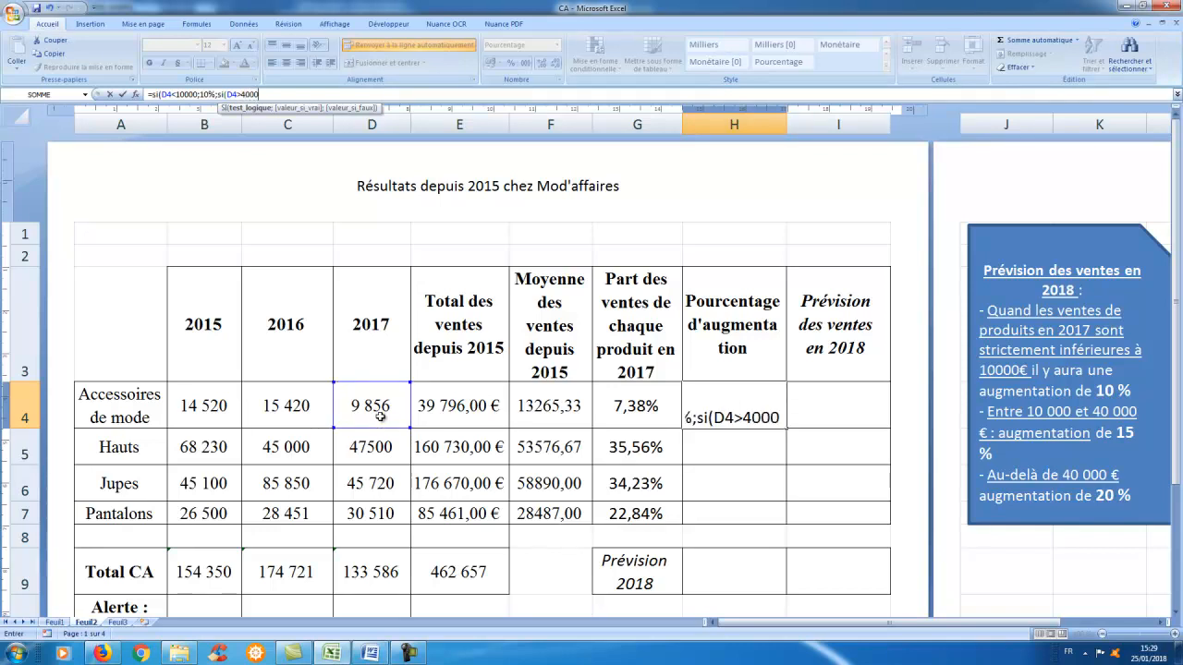
type("0")
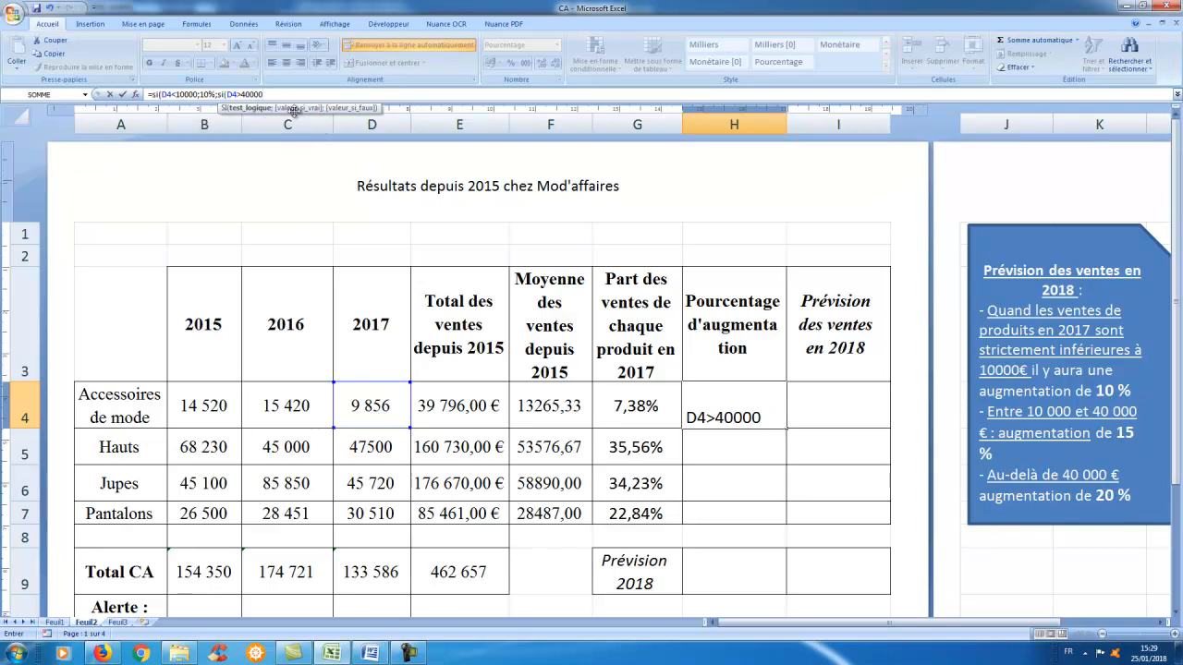
type(";20")
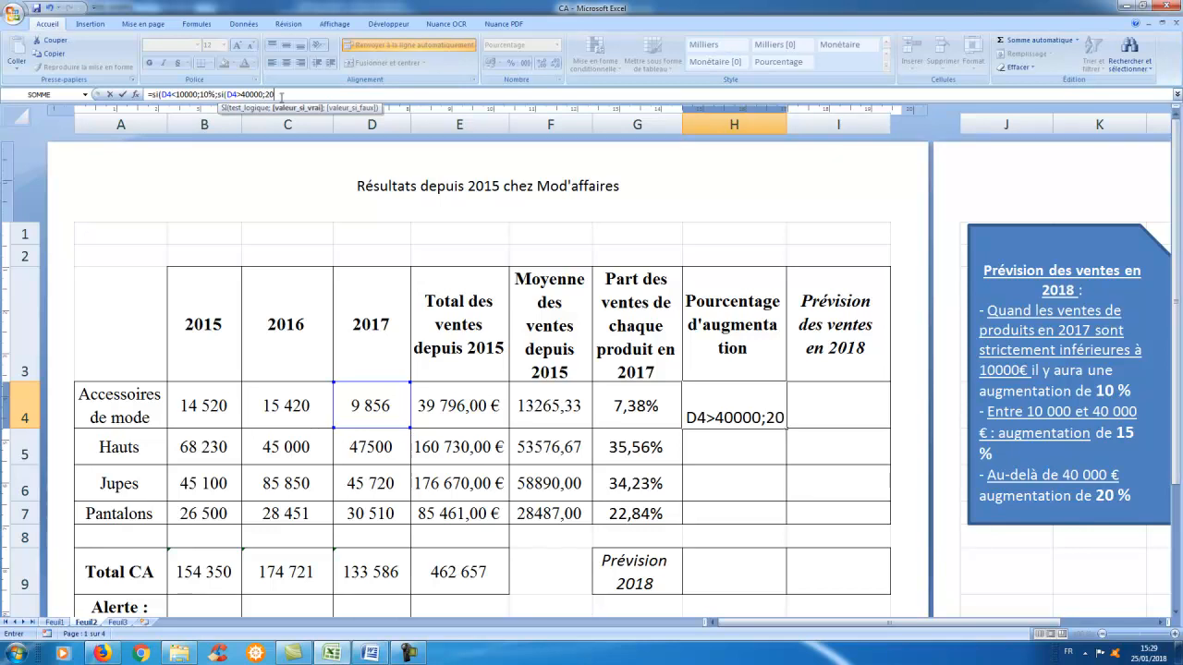
type("%;")
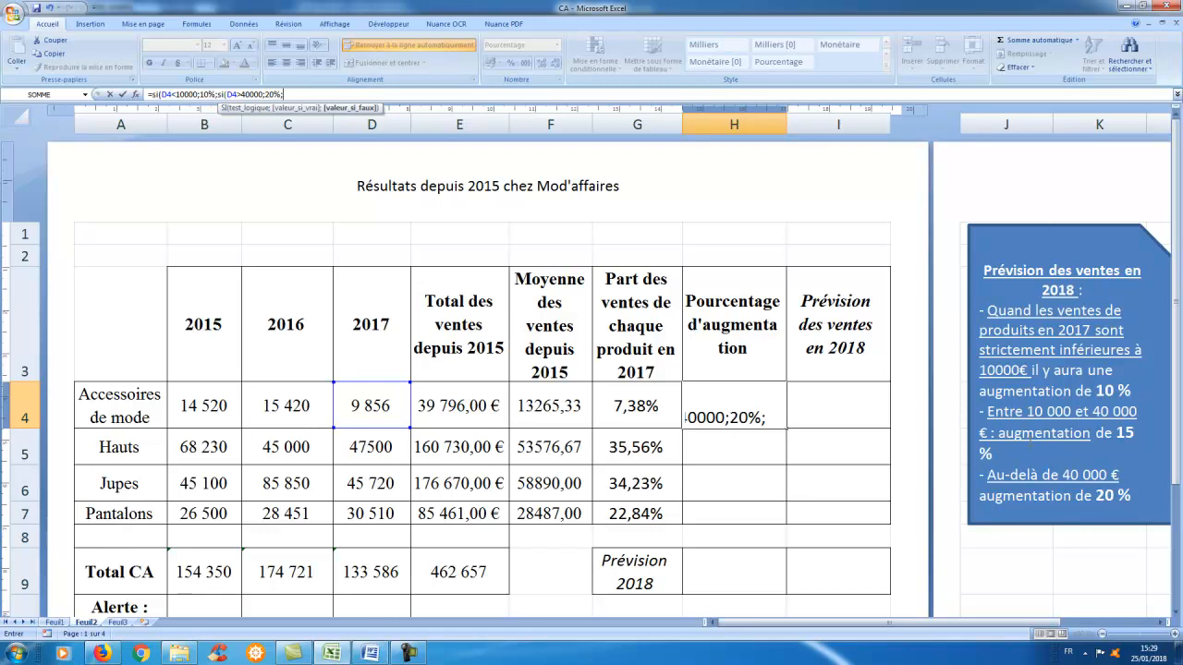
type("15%")
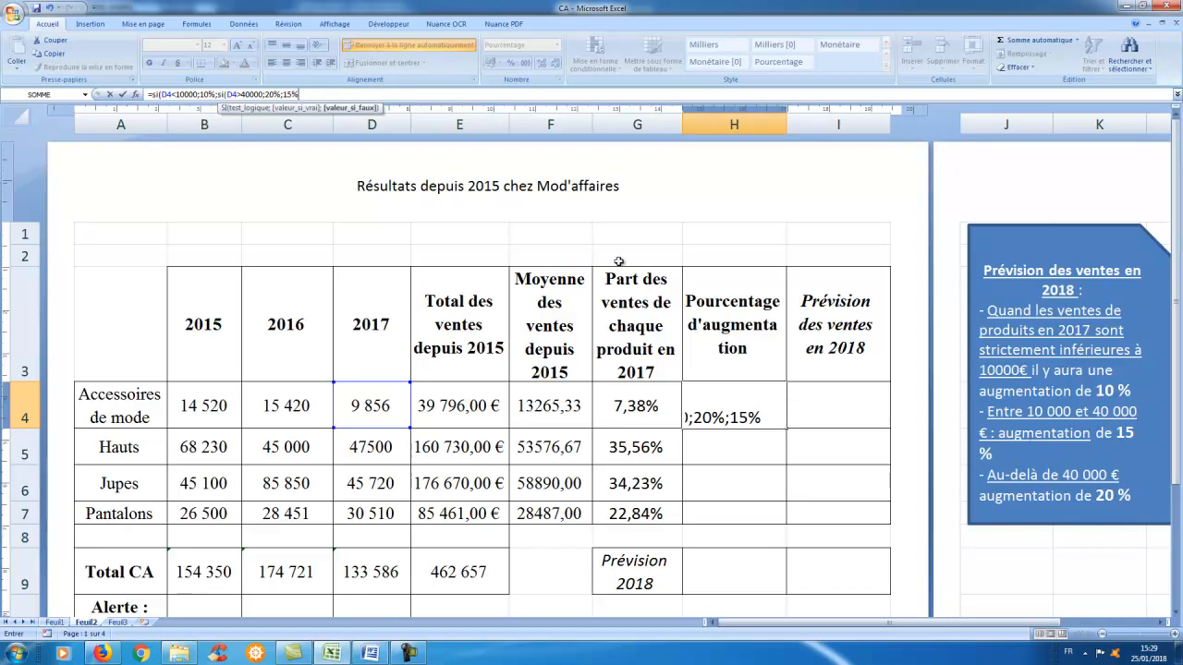
type(")")
key("Return")
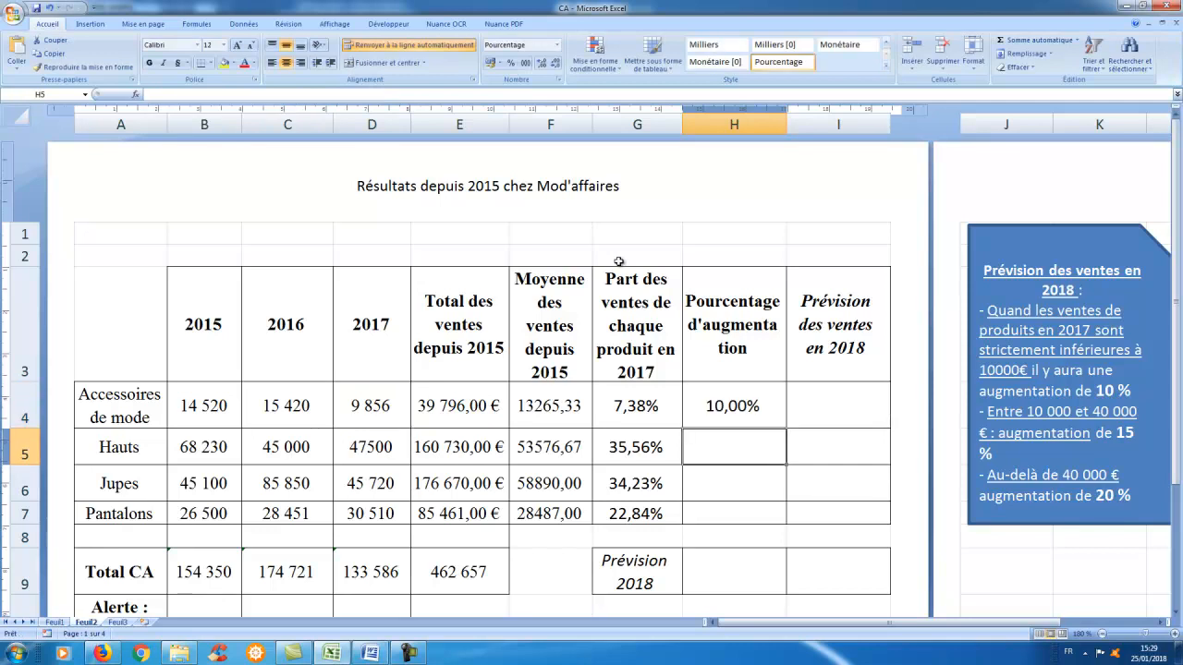
Step: Copy the increase percentage formula from H4 down through H7 and review the nested condition in H4
left_click(751, 416)
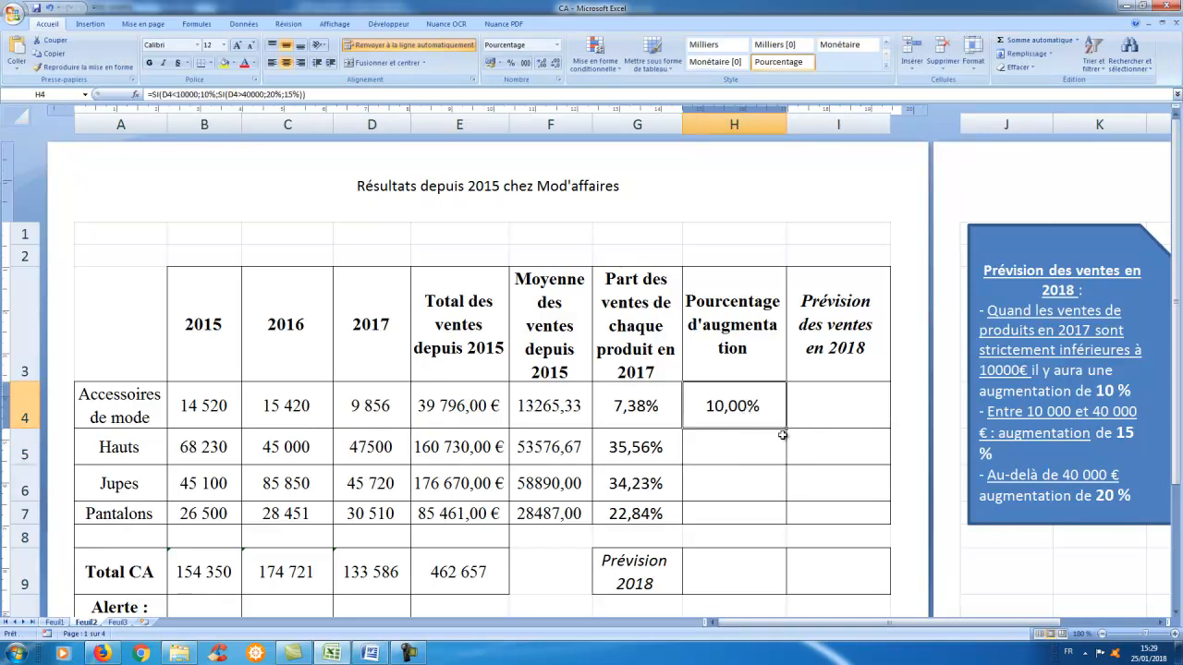
left_click_drag(787, 430, 773, 515)
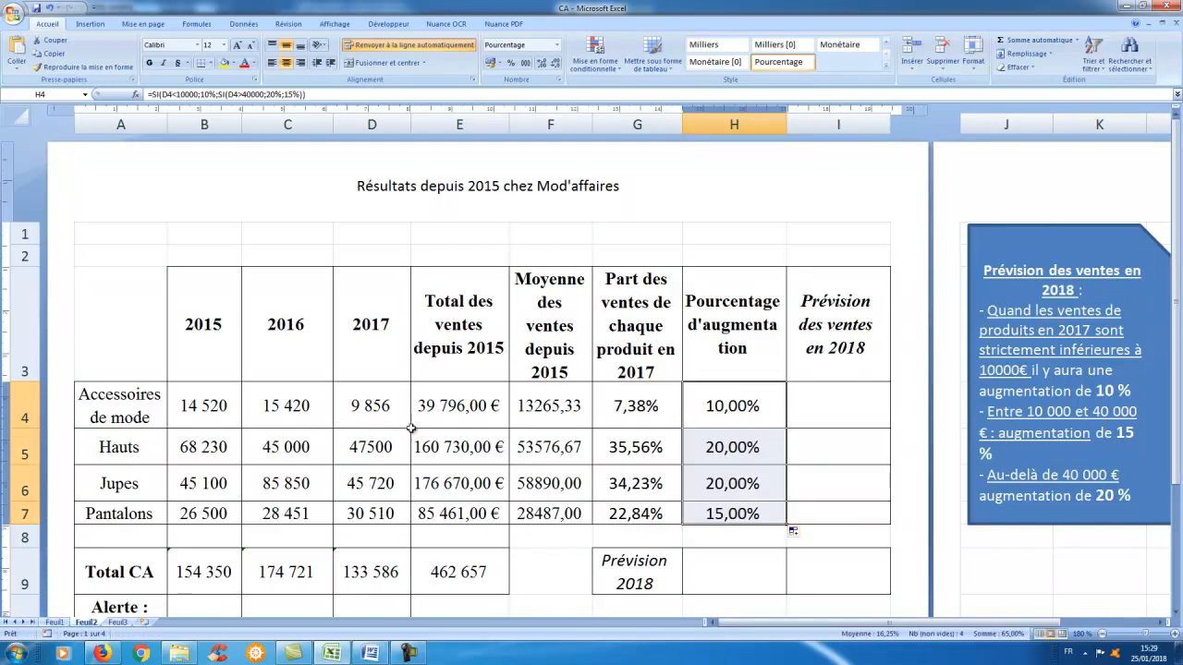
left_click(730, 407)
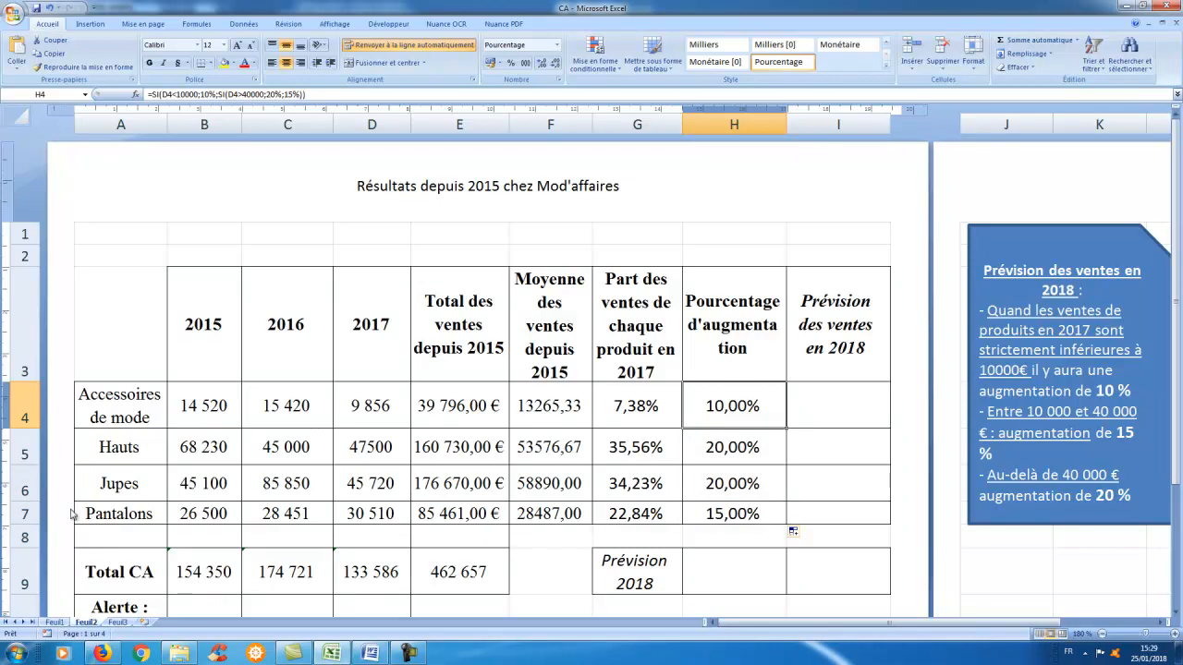
left_click(243, 96)
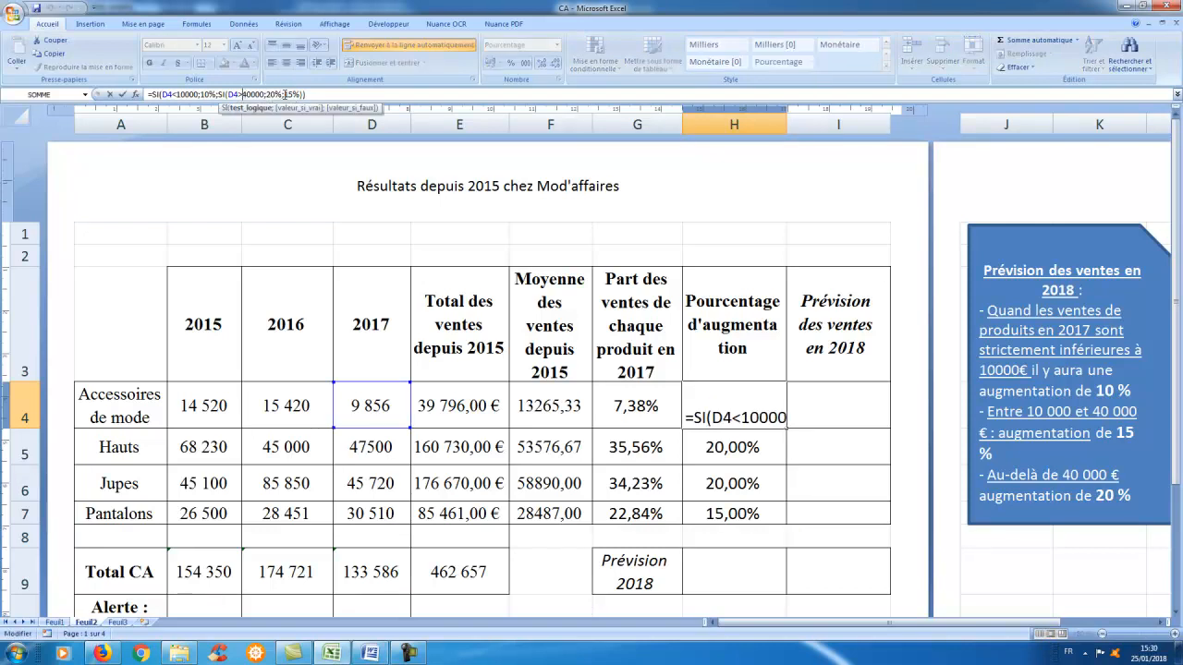
left_click_drag(285, 94, 294, 94)
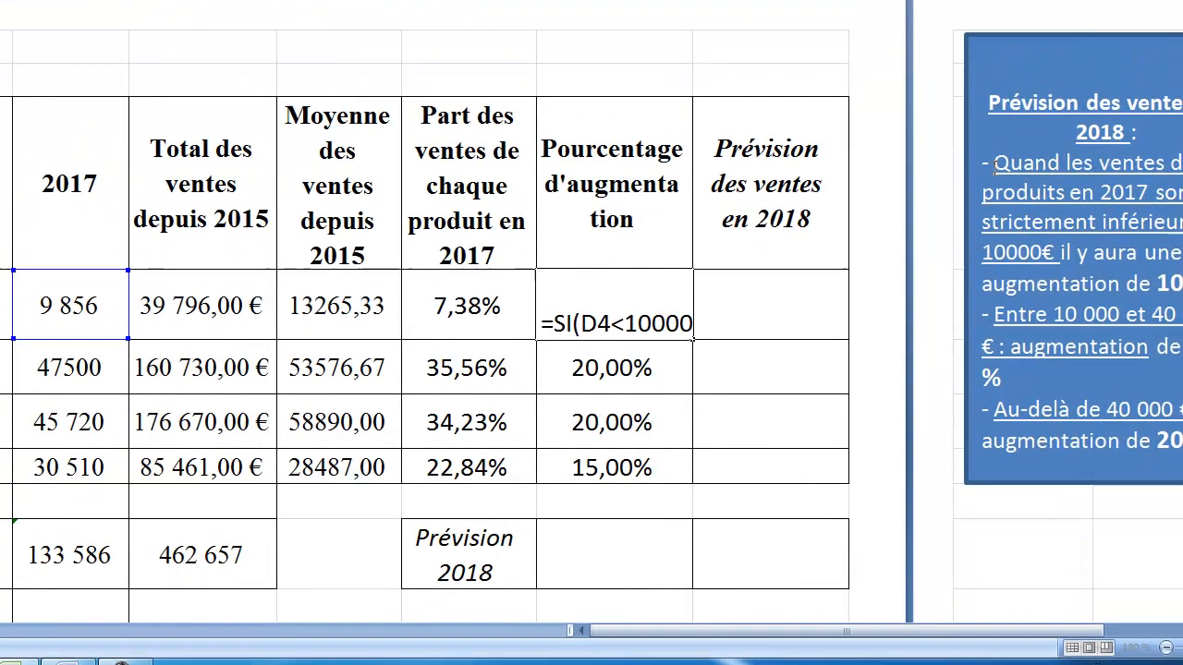
key("Return")
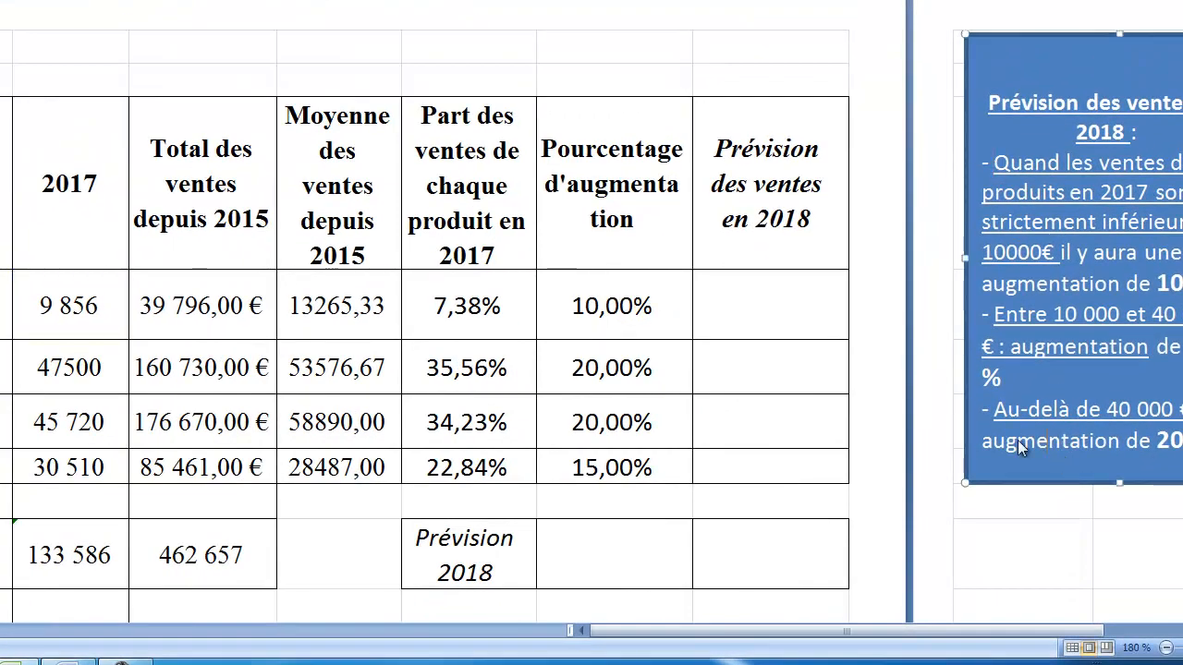
Step: Enter the 2018 sales forecast formula =D4+D4*H4 in cell I4 for Accessoires de mode
left_click(757, 321)
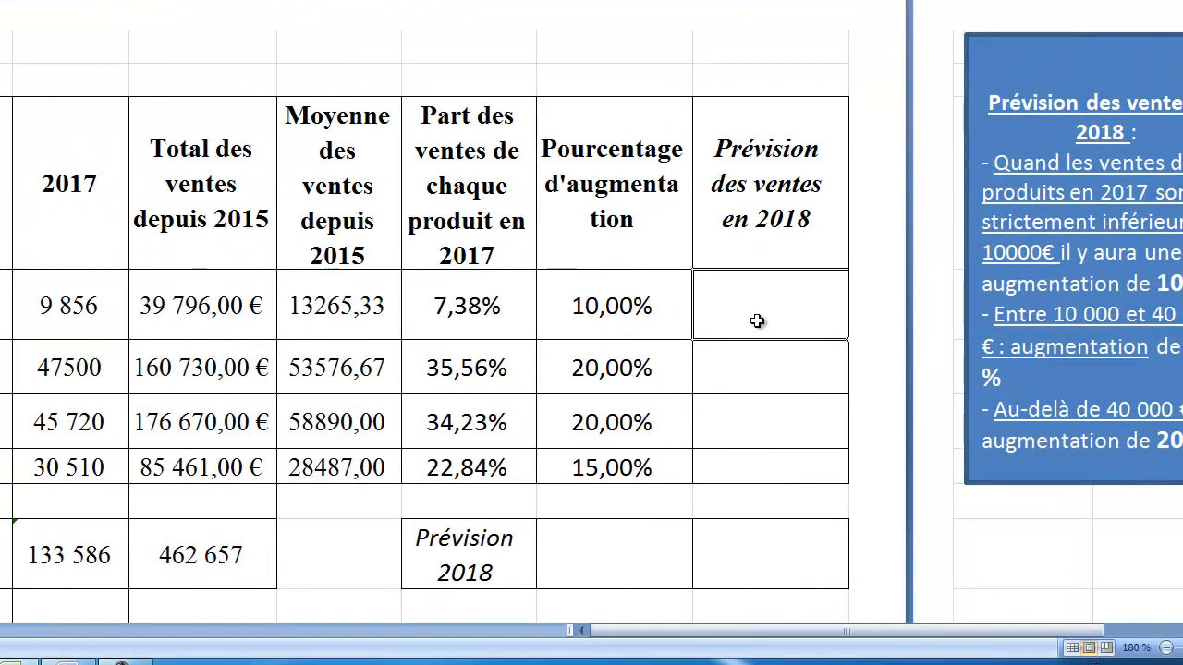
type("=")
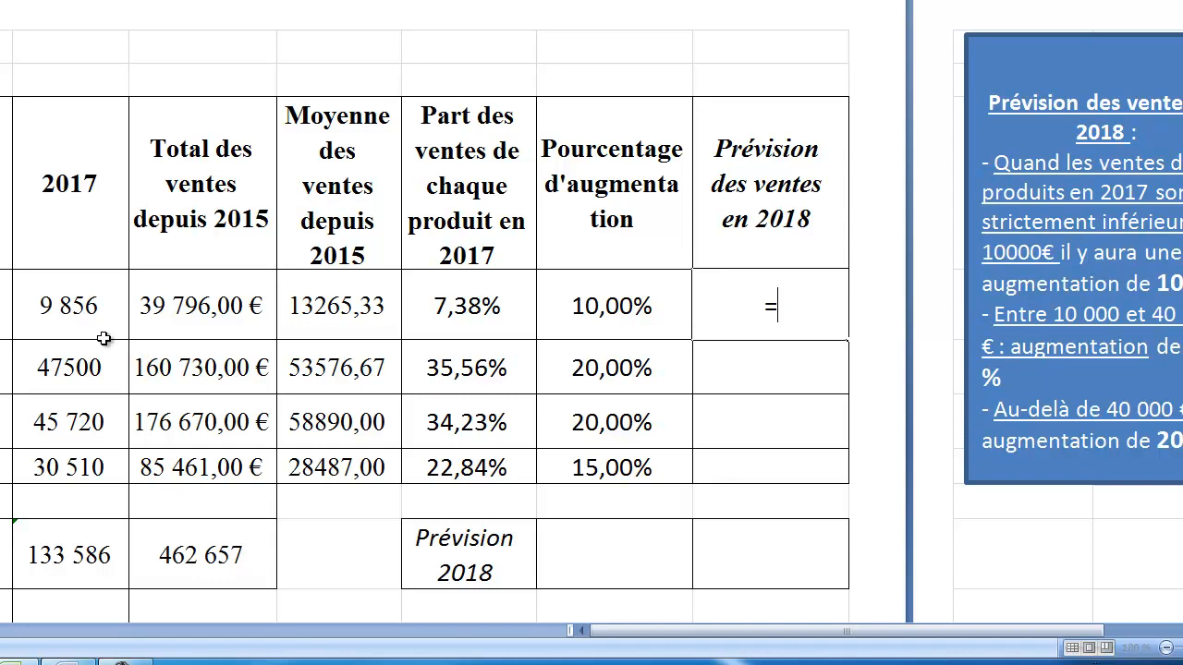
left_click(58, 315)
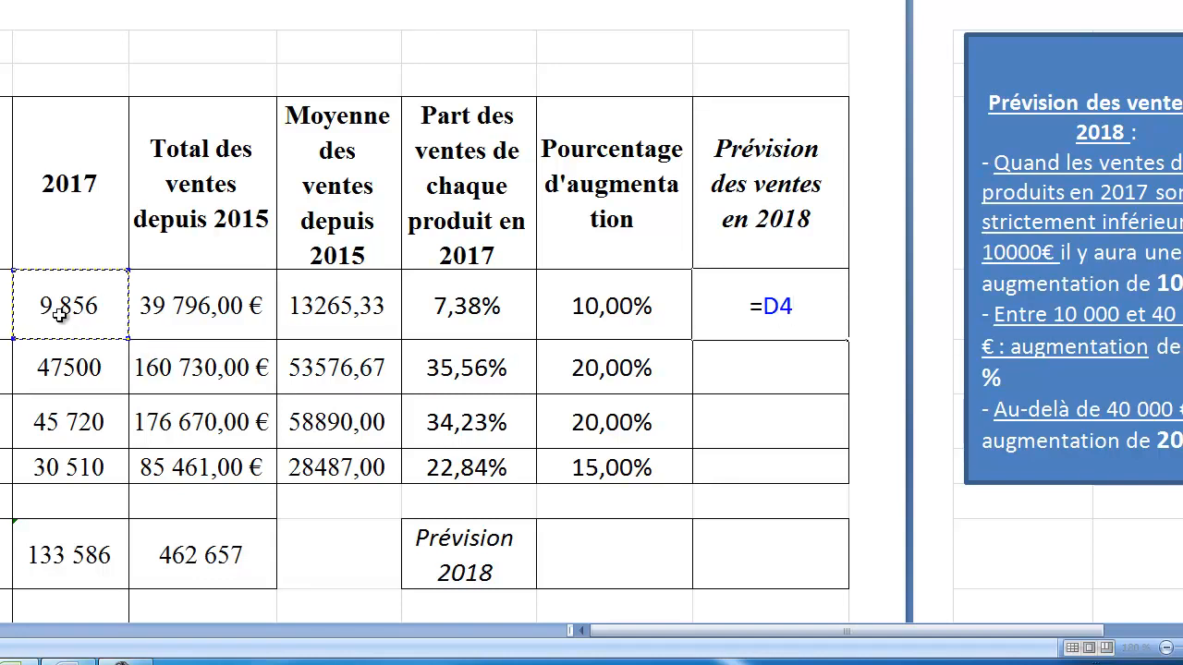
type("+")
left_click(58, 315)
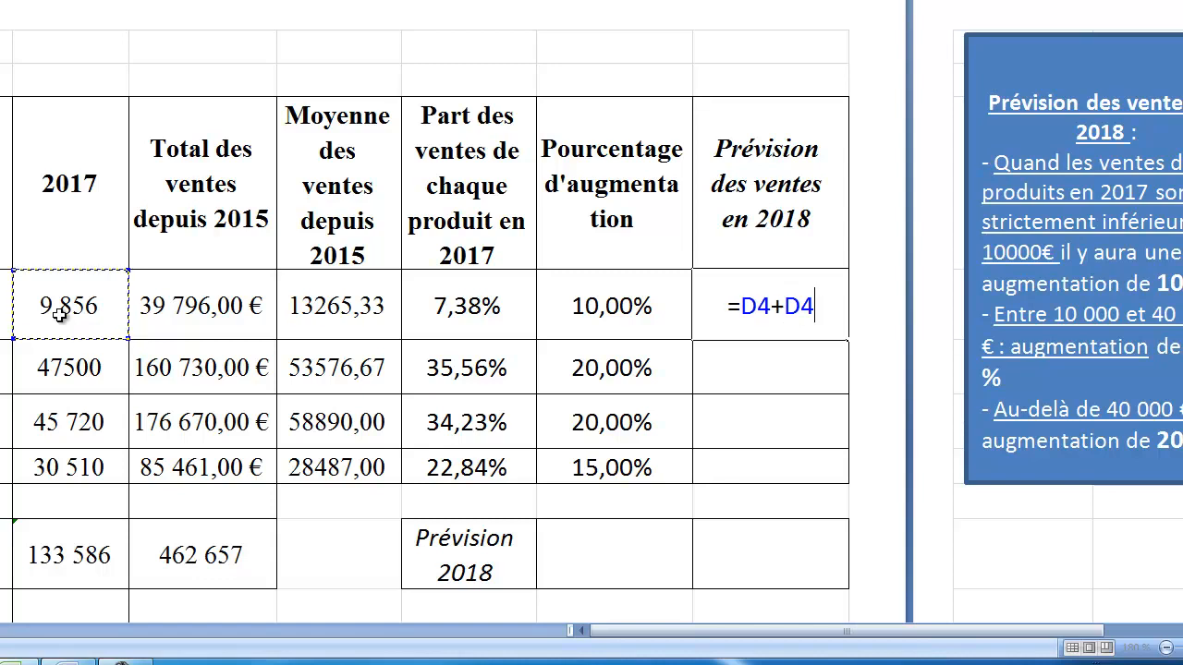
type("*")
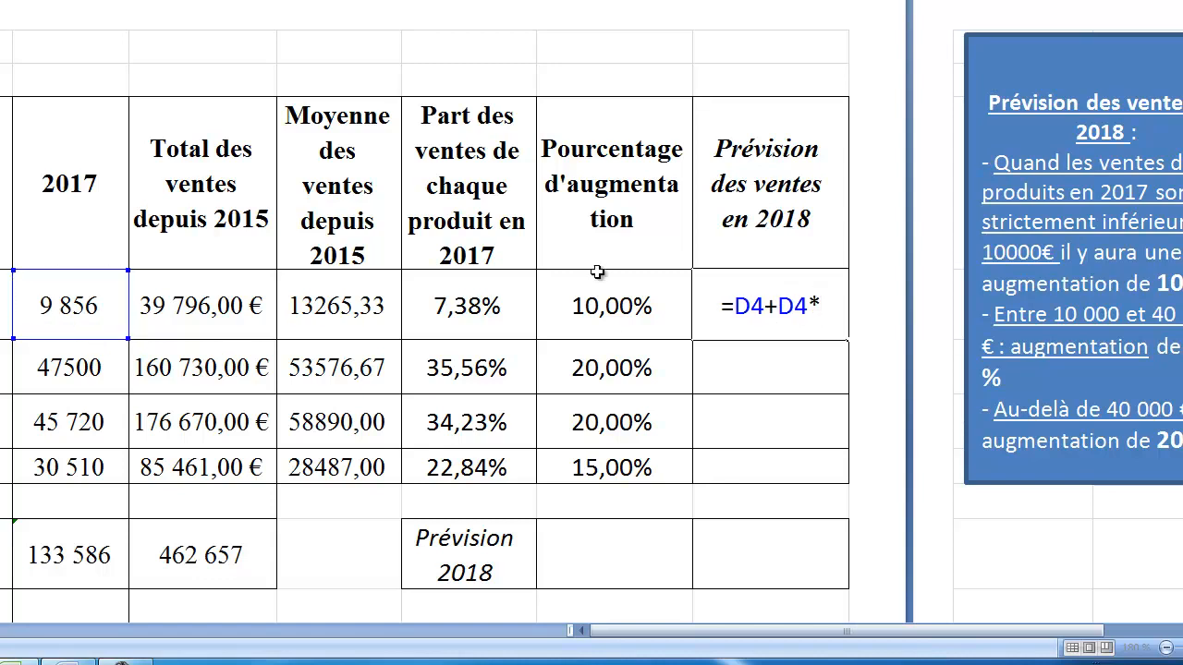
left_click(599, 305)
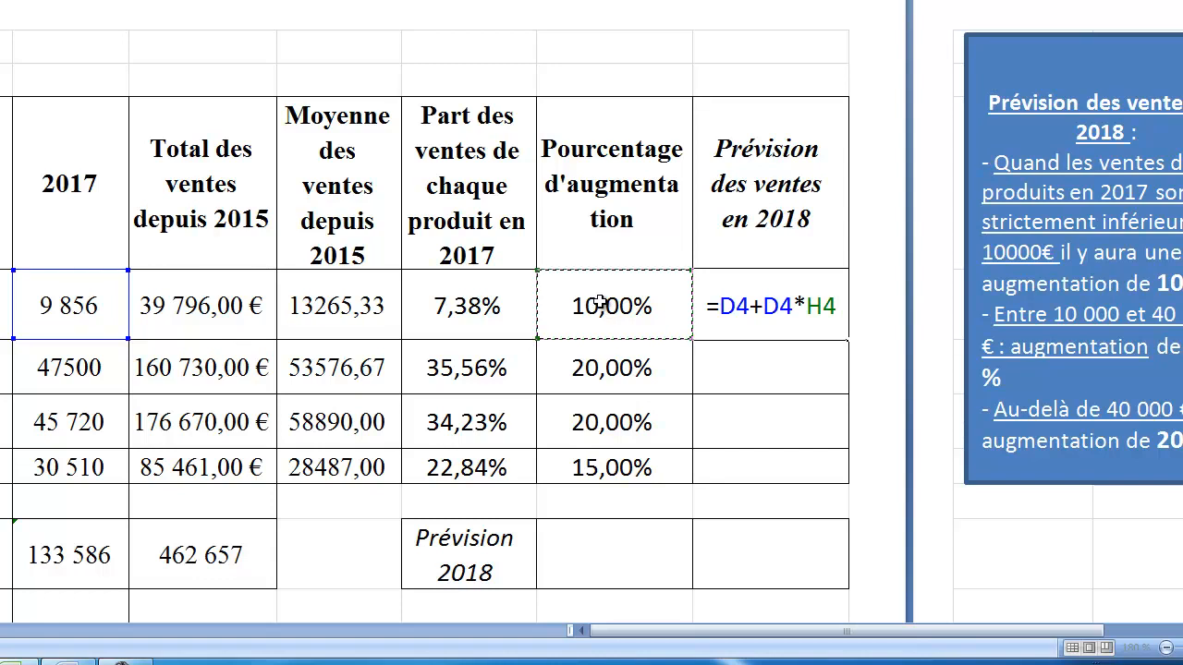
key("Return")
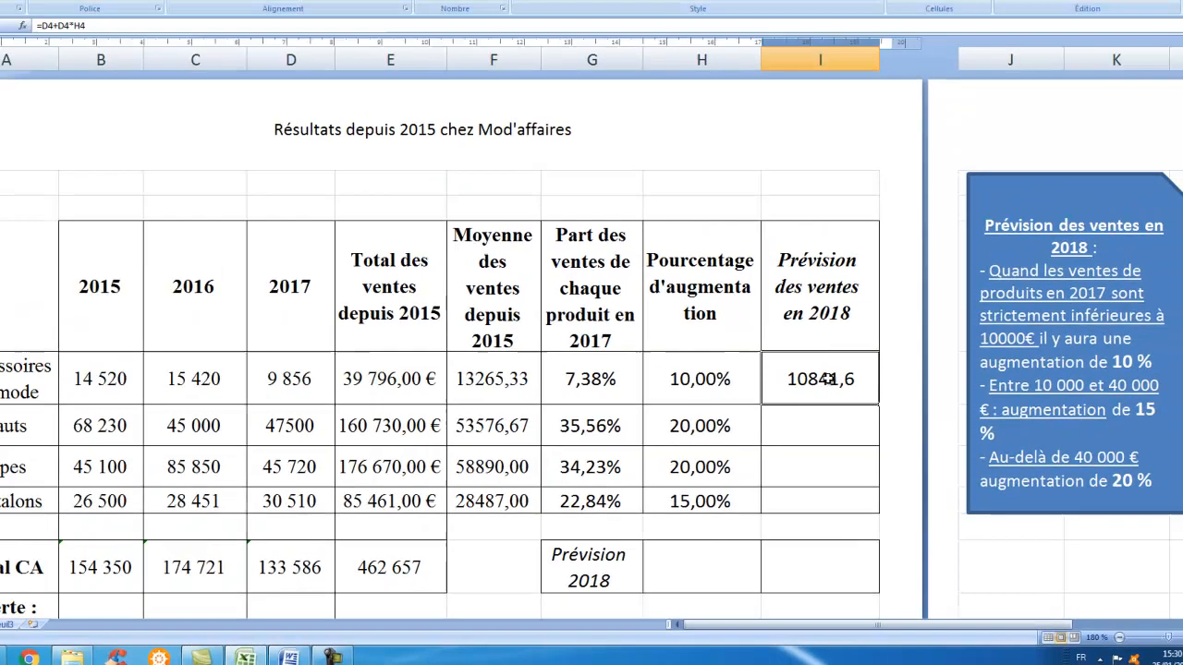
Step: Format the 2018 forecast in cell I4 as Monétaire with 2 decimals and the € symbol
right_click(795, 308)
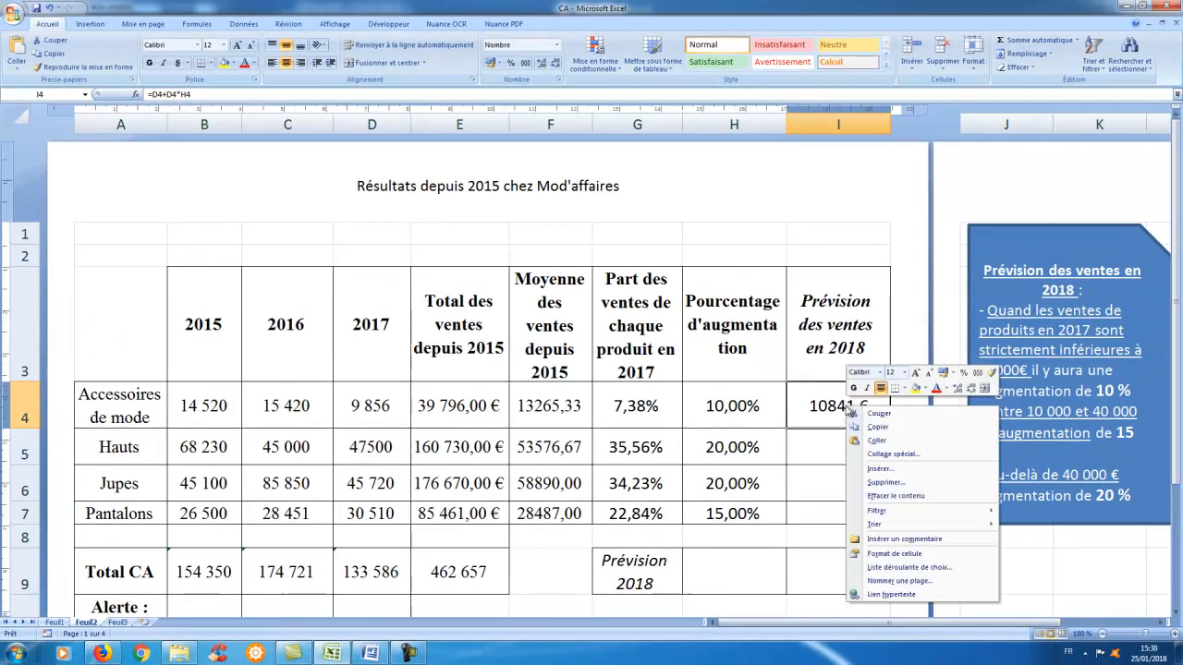
left_click(878, 555)
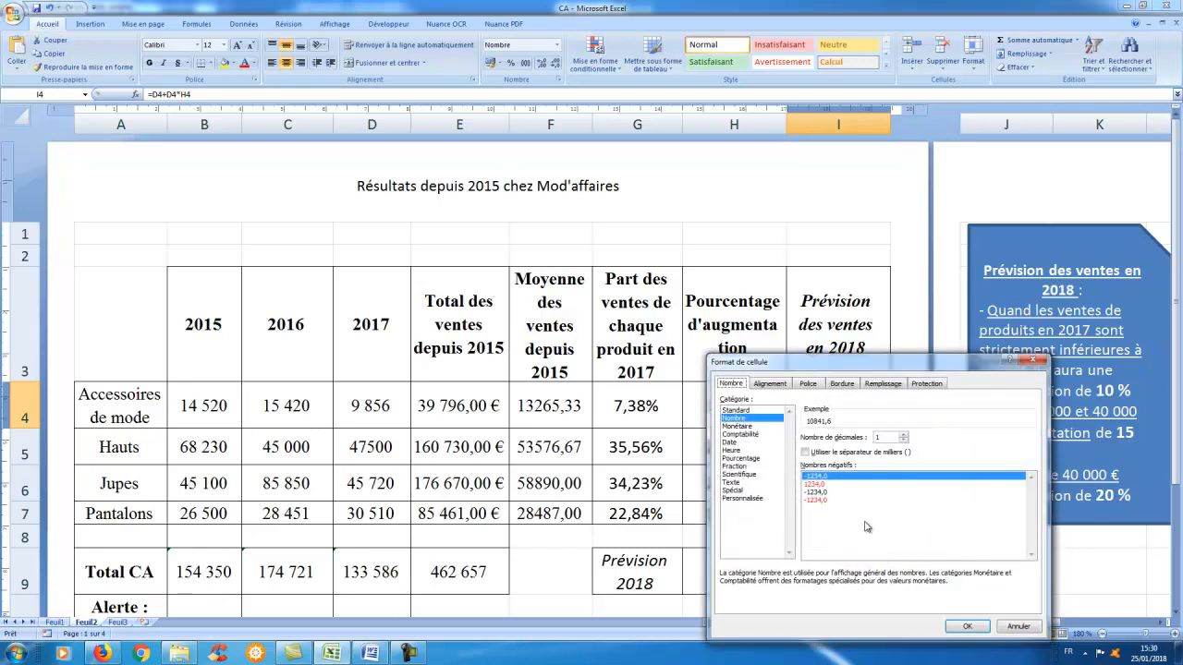
left_click(739, 426)
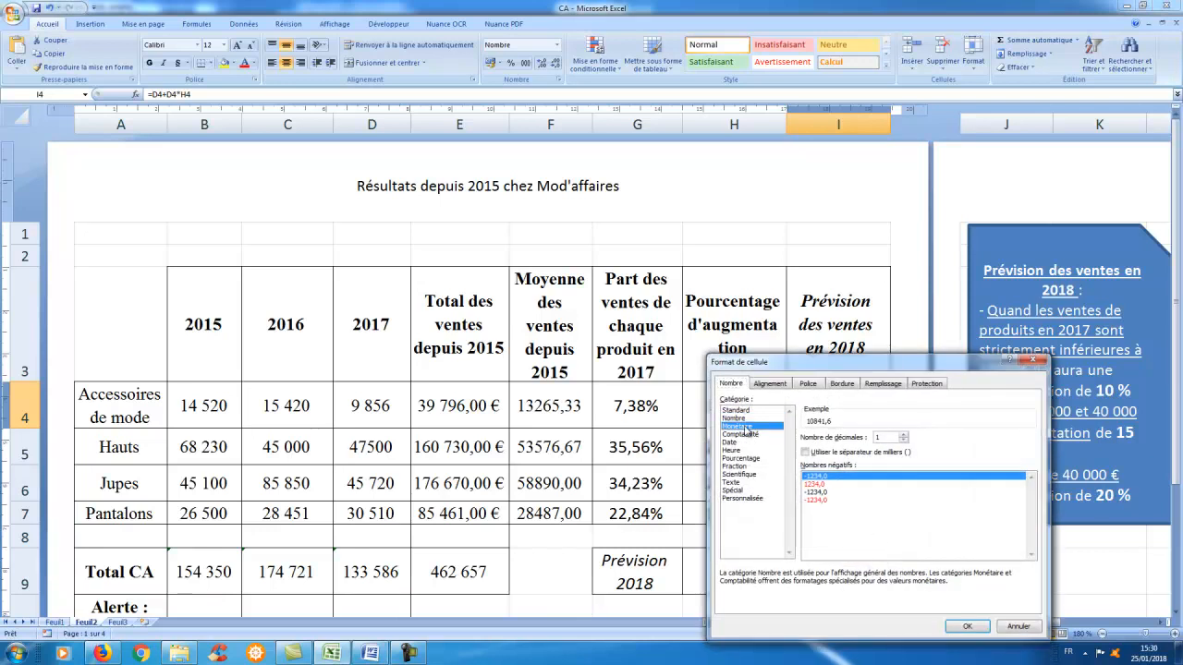
left_click(902, 436)
left_click(967, 627)
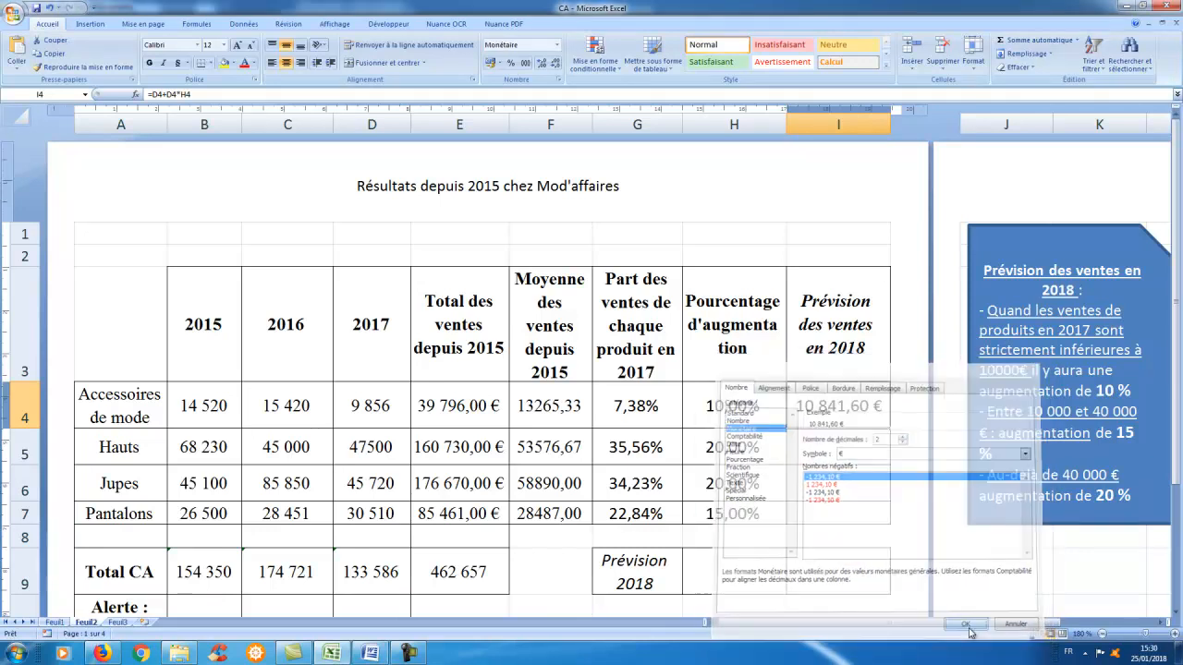
Step: Copy the 2018 forecast formula from I4 down through I7 and total the forecasts in I9 with =SOMME(I4:I7)
left_click_drag(890, 429, 880, 520)
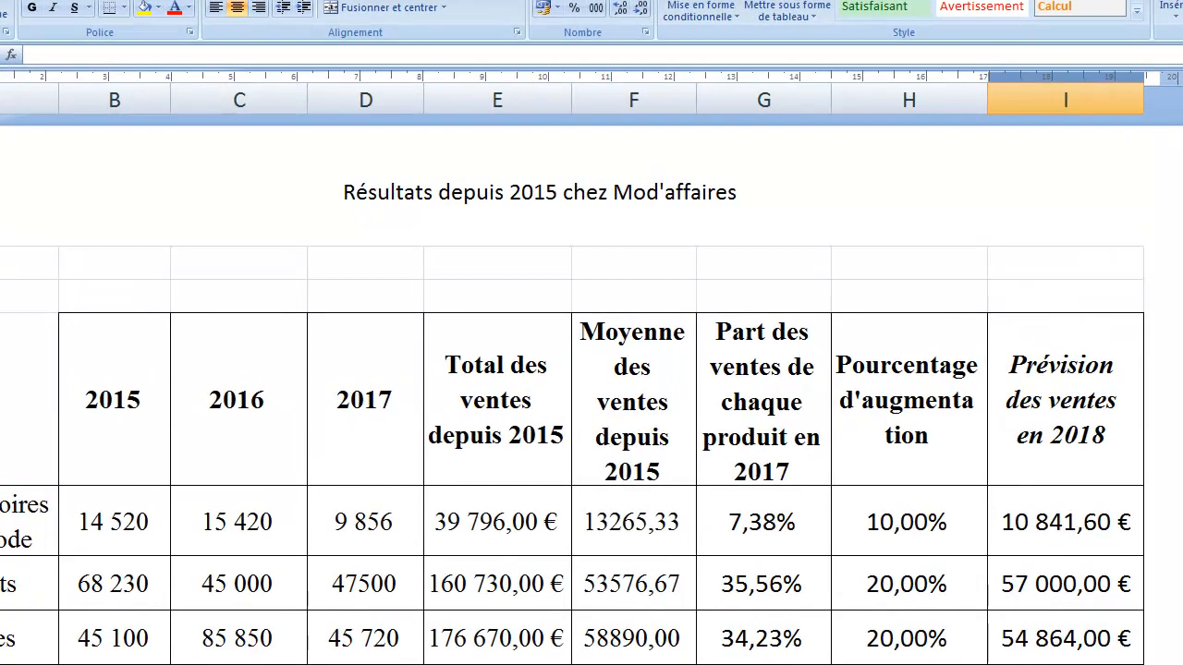
left_click(76, 58)
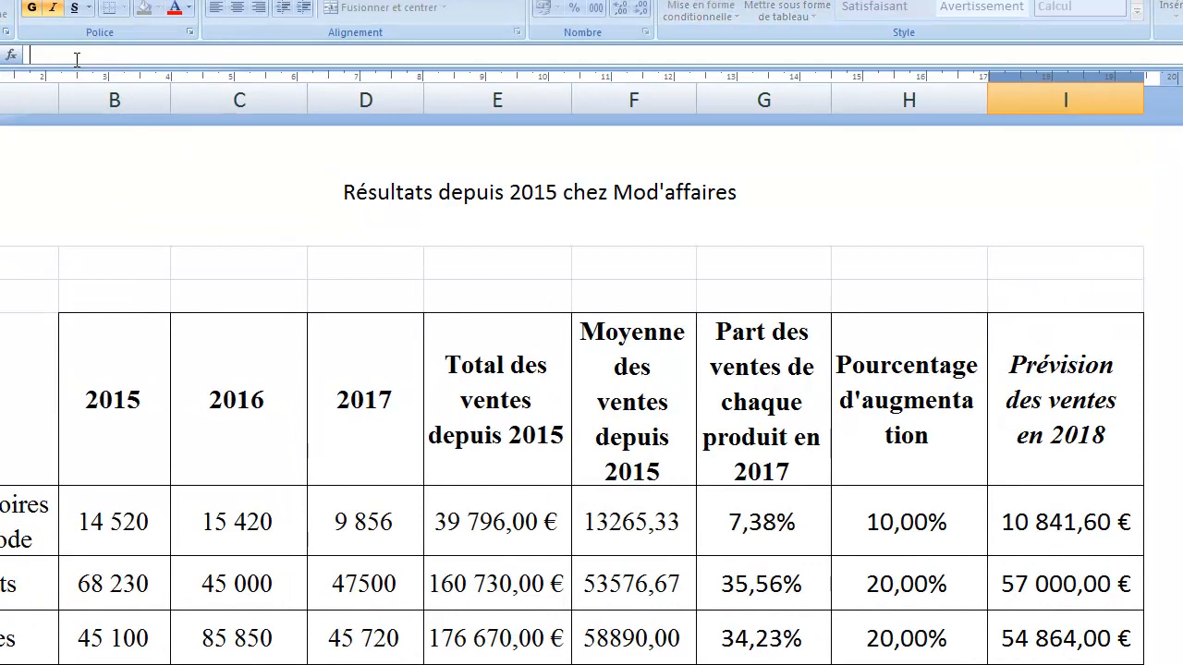
type("=somme(")
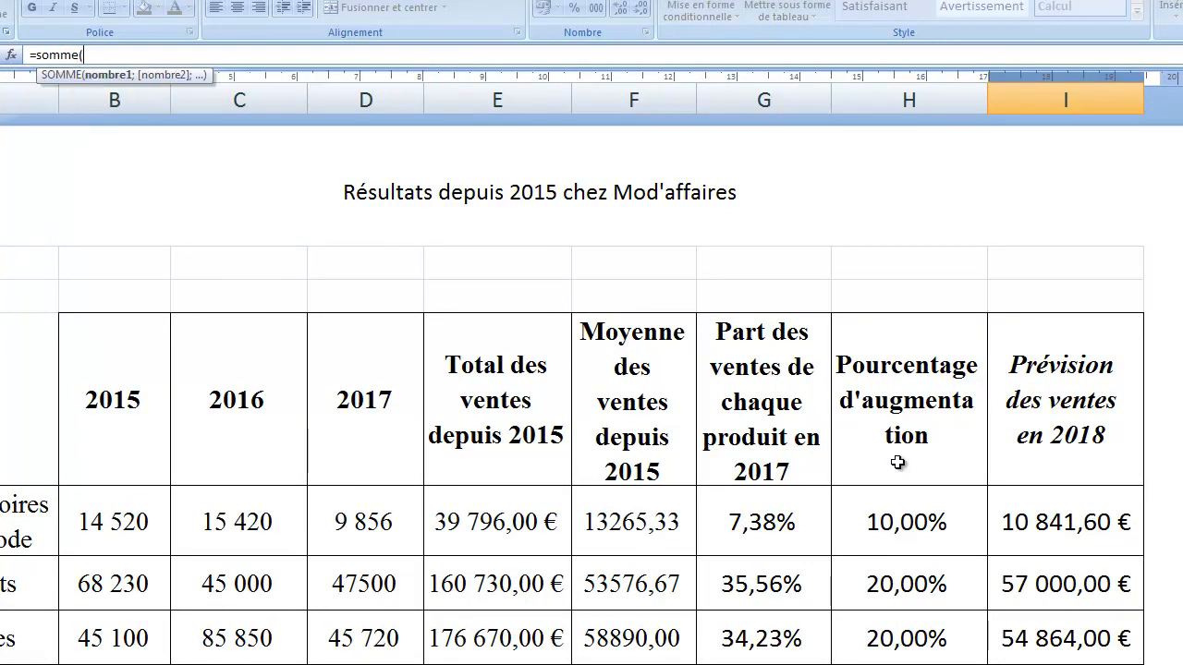
left_click_drag(1026, 519, 1028, 636)
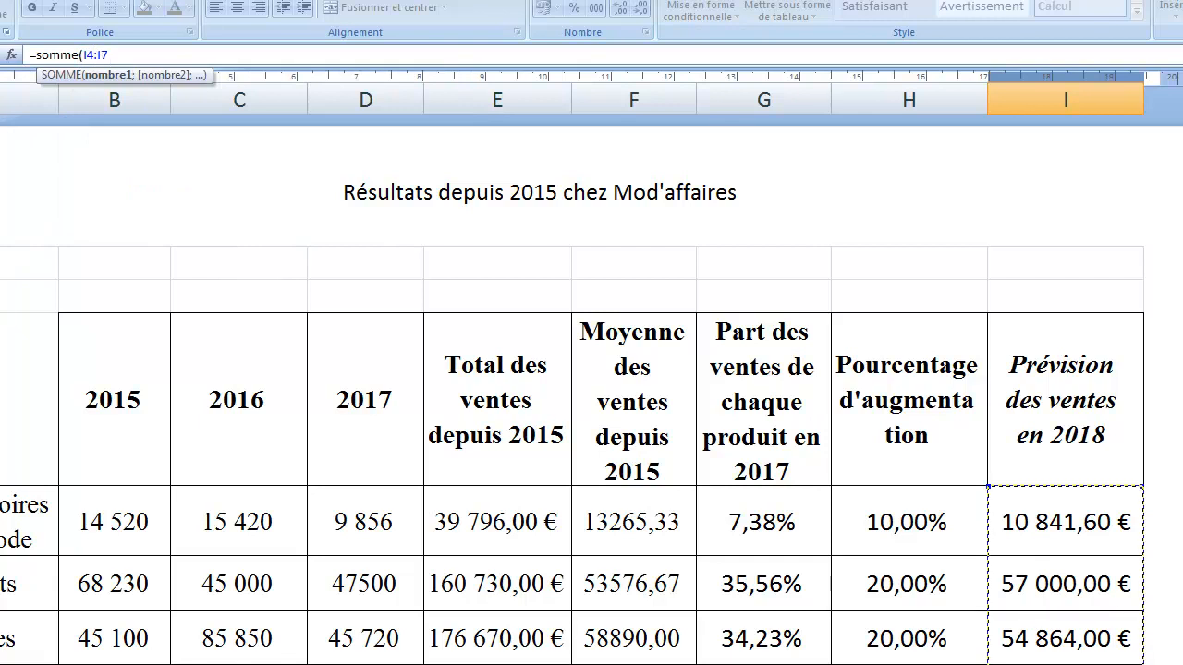
type(")")
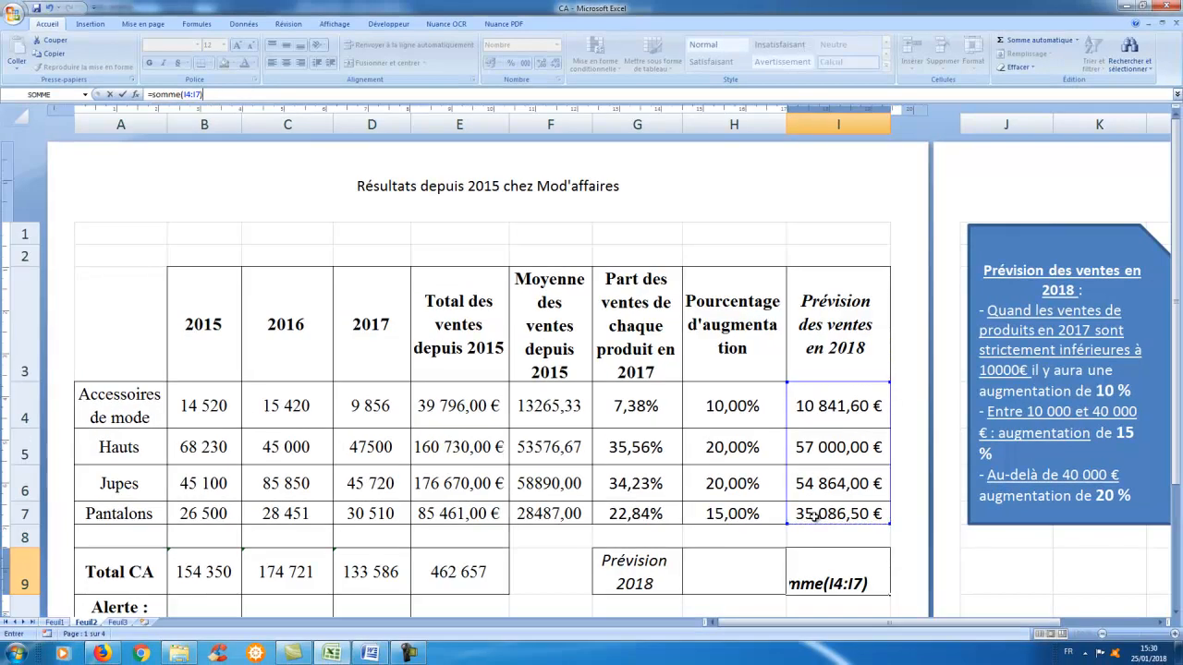
key("Return")
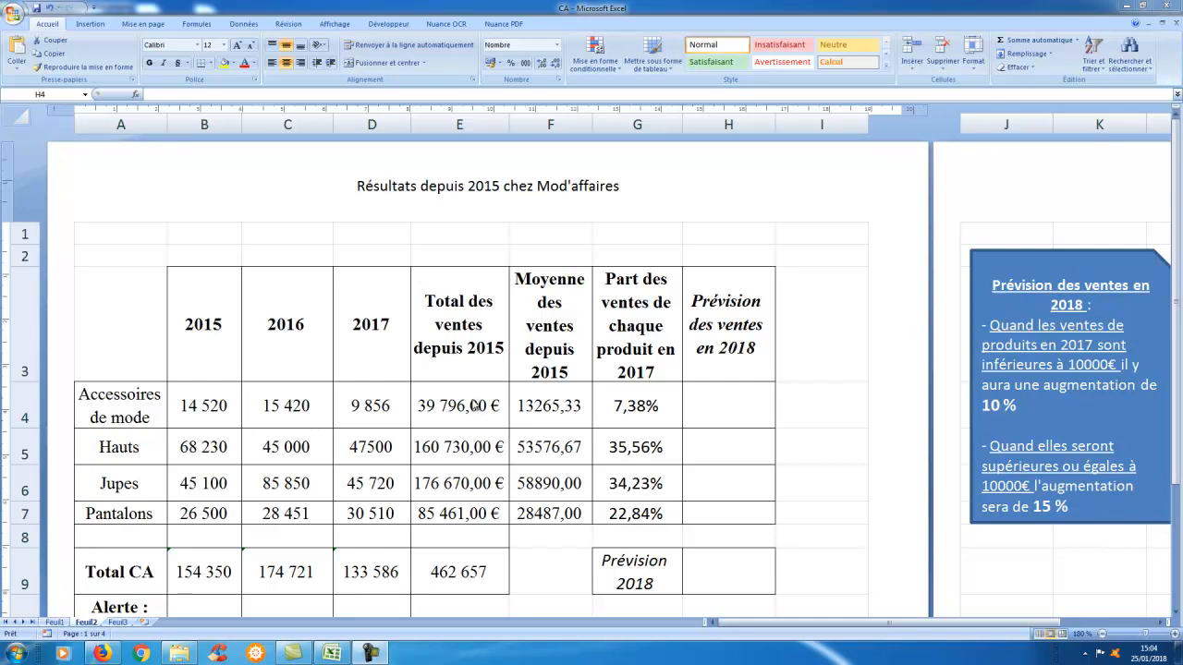
Step: Examine the 2017 sales of the four products in D4:D7 against the 2018 forecast conditions in the blue box
left_click(1016, 252)
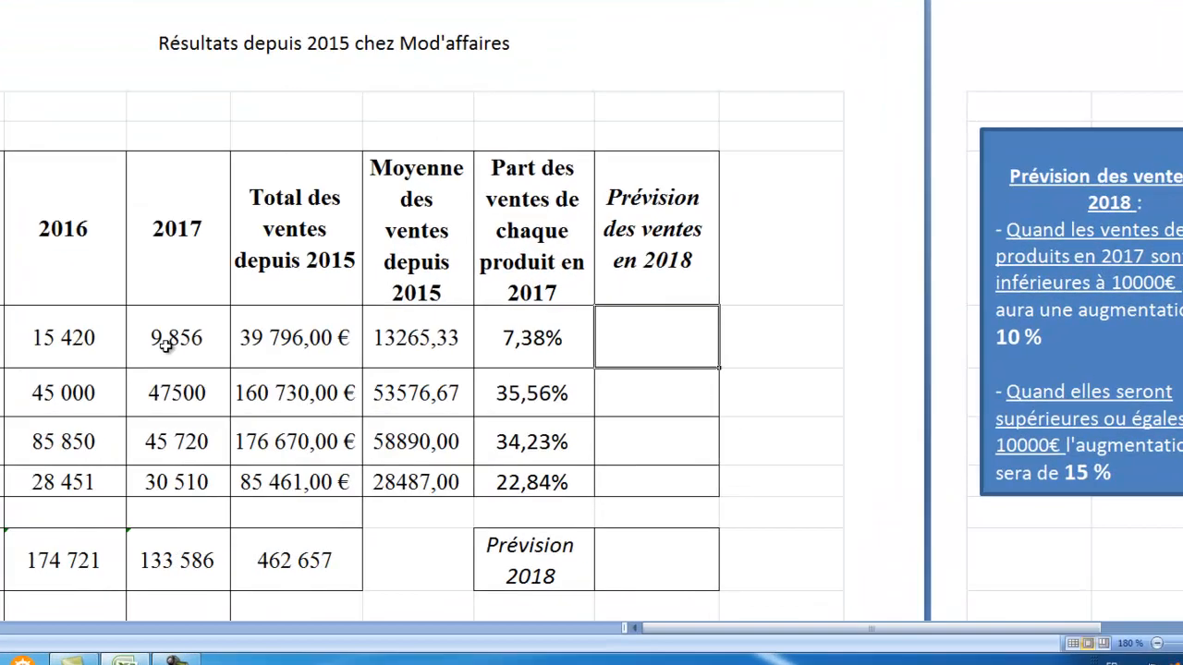
left_click(368, 409)
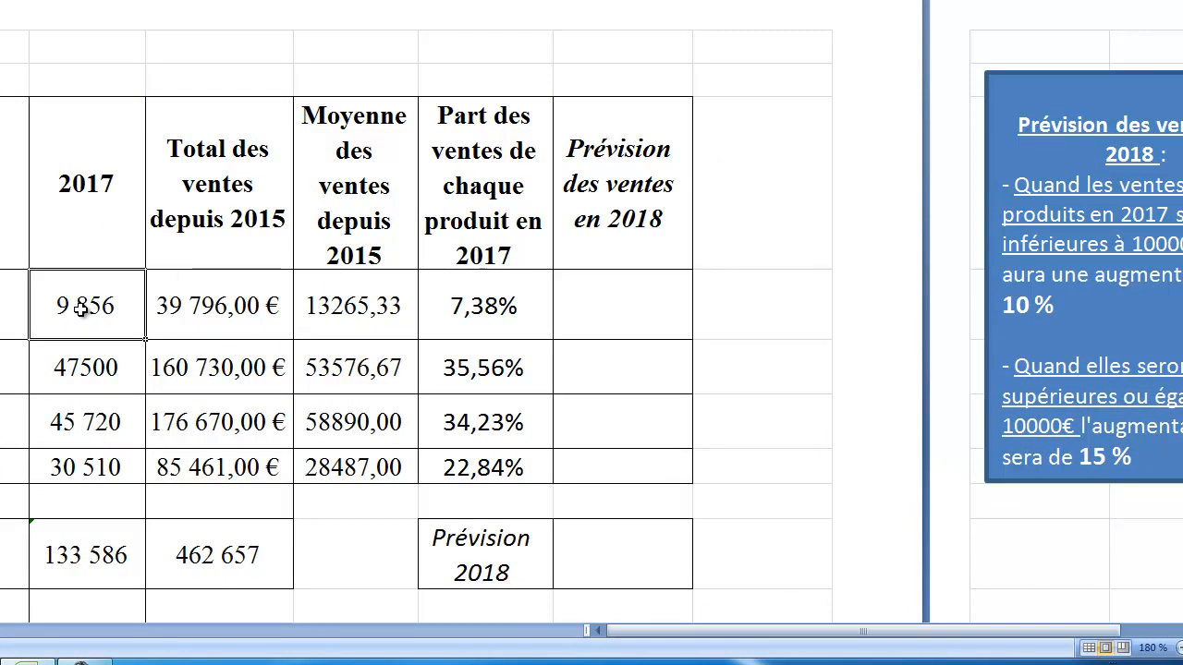
left_click(83, 377)
left_click(90, 426)
left_click(95, 467)
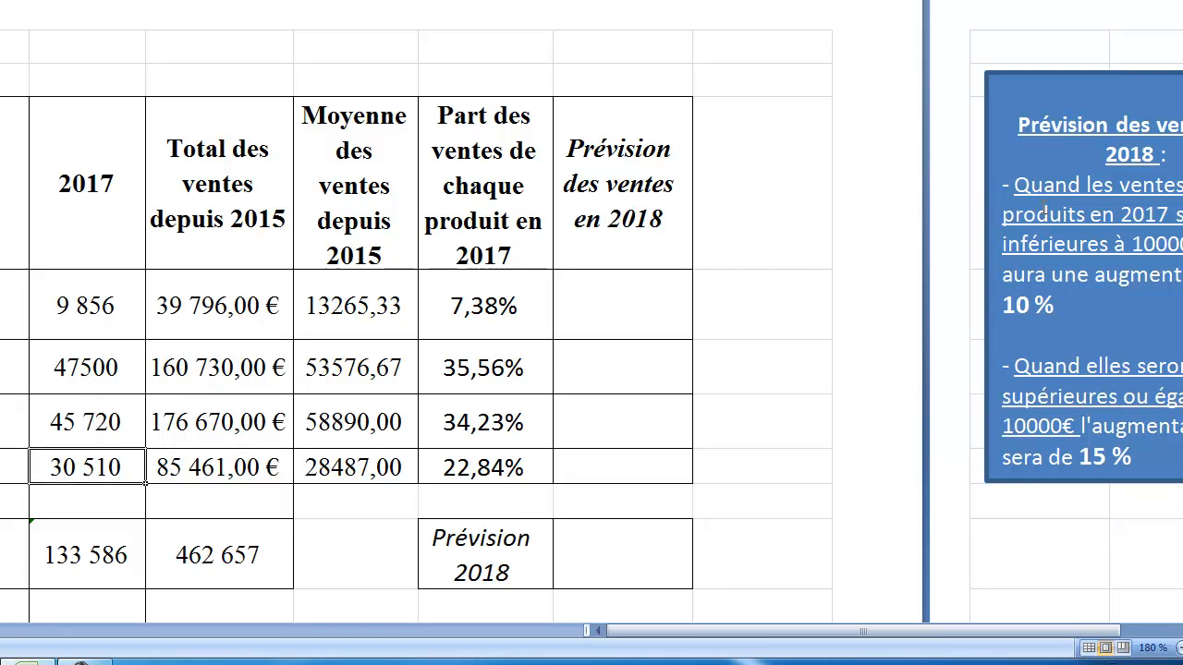
left_click(1052, 72)
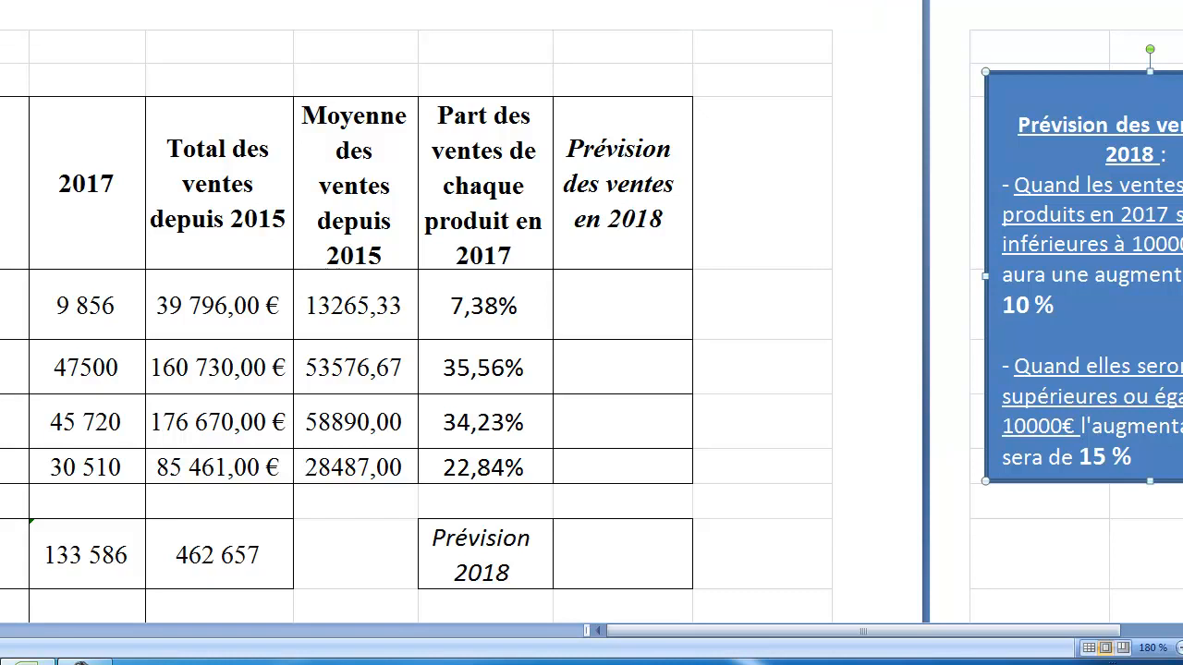
Step: Insert a new column before the 2018 sales forecast column and reposition the blue conditions box beside the table
left_click(504, 164)
right_click(492, 192)
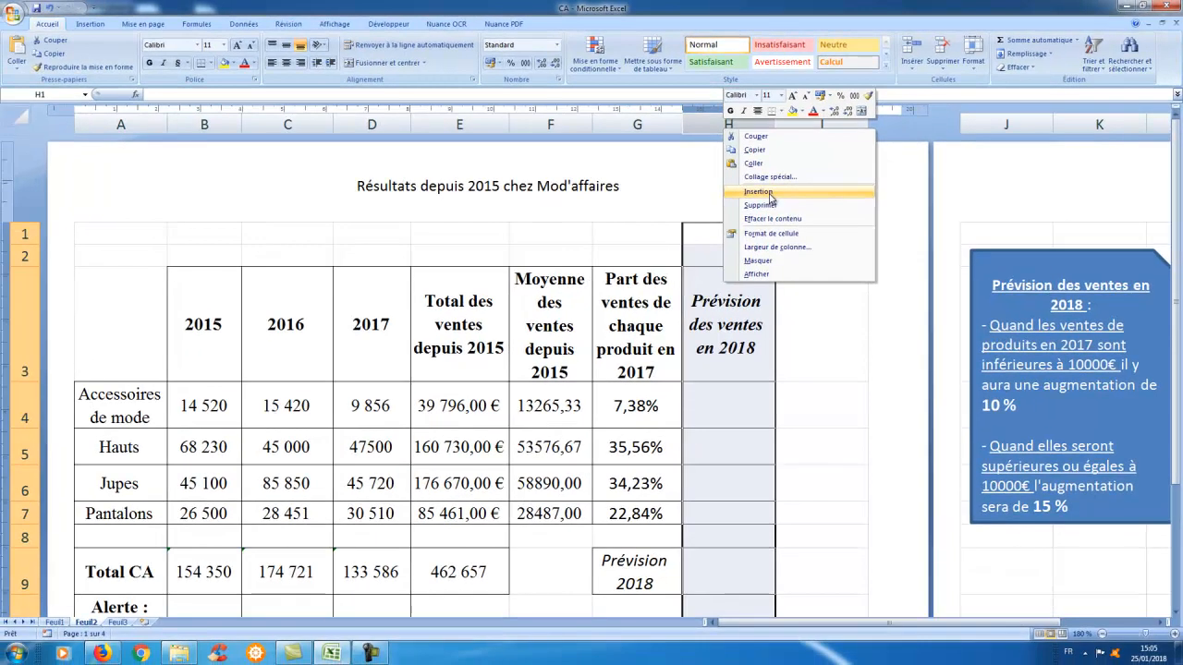
left_click(767, 192)
left_click(1075, 254)
left_click_drag(1075, 254, 1013, 254)
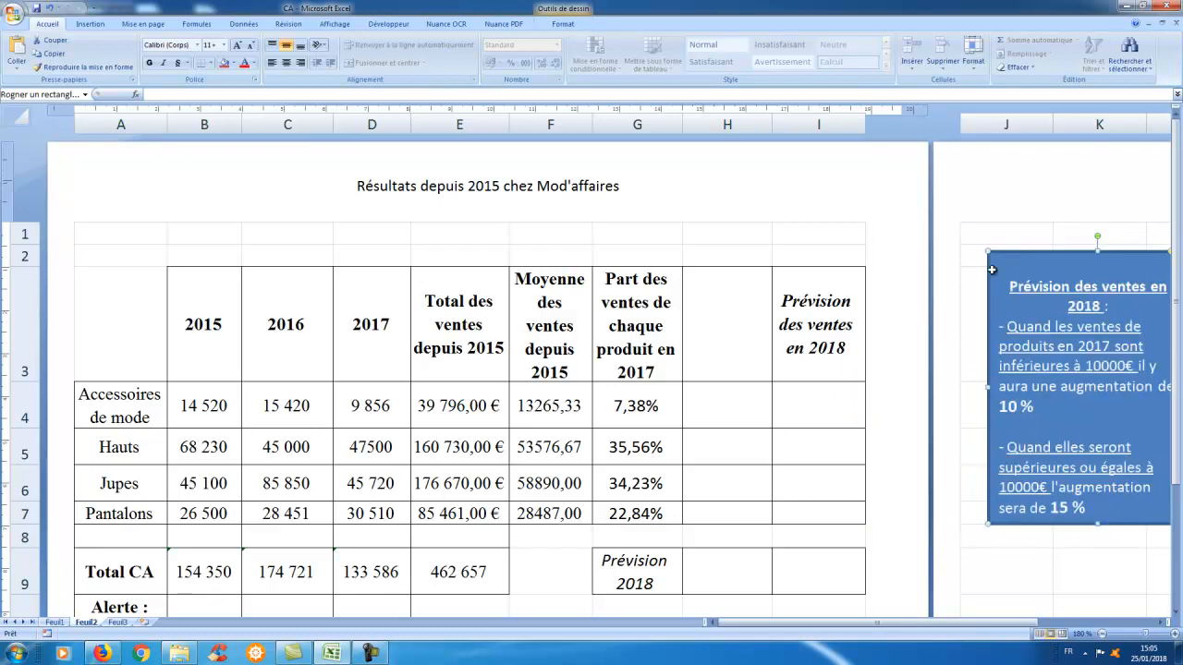
Step: Enter the heading "Pourcentage d'augmentation" in H3 and widen columns H and I to fit it
left_click(719, 344)
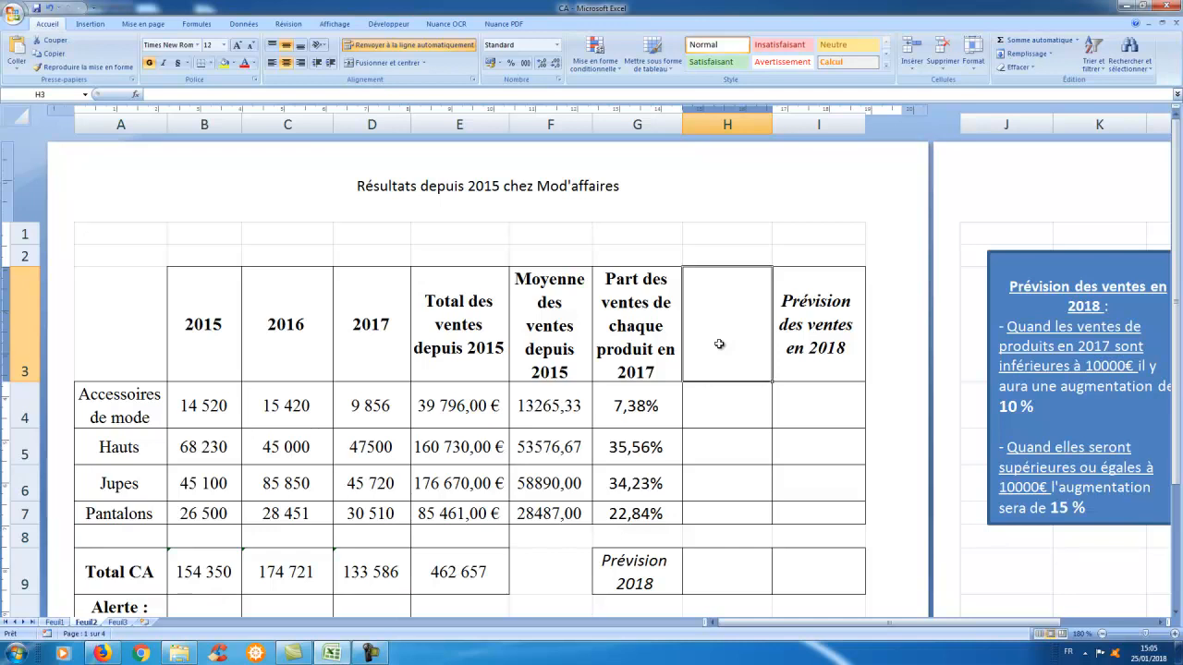
type("Pource")
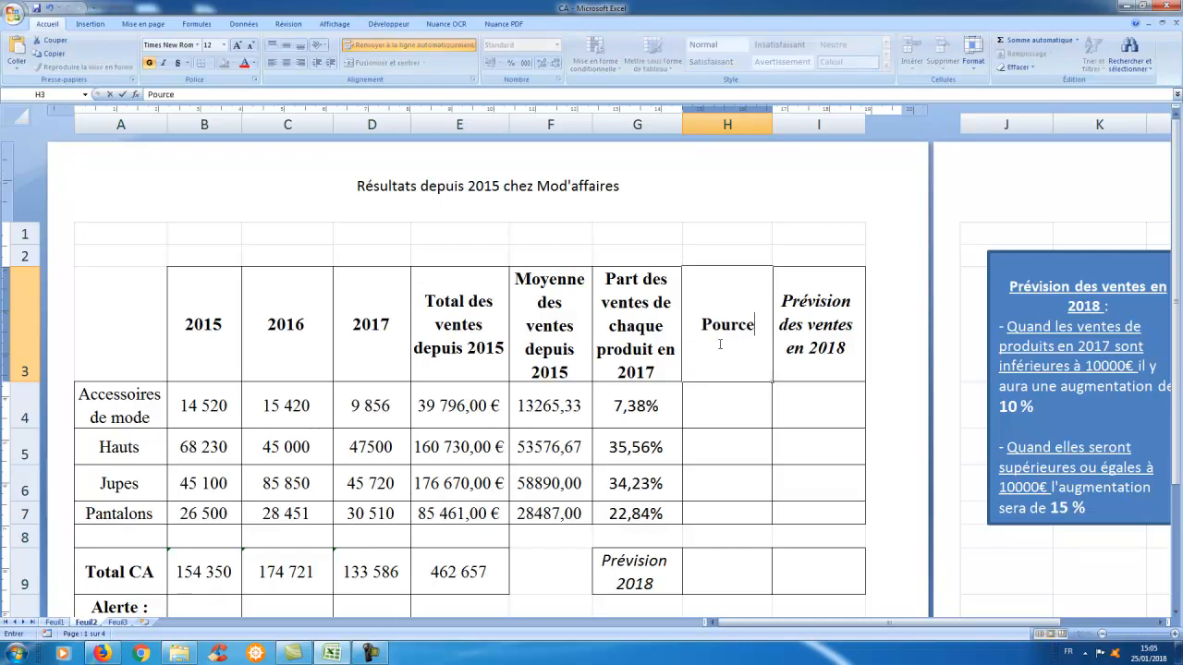
type("ntage d'au")
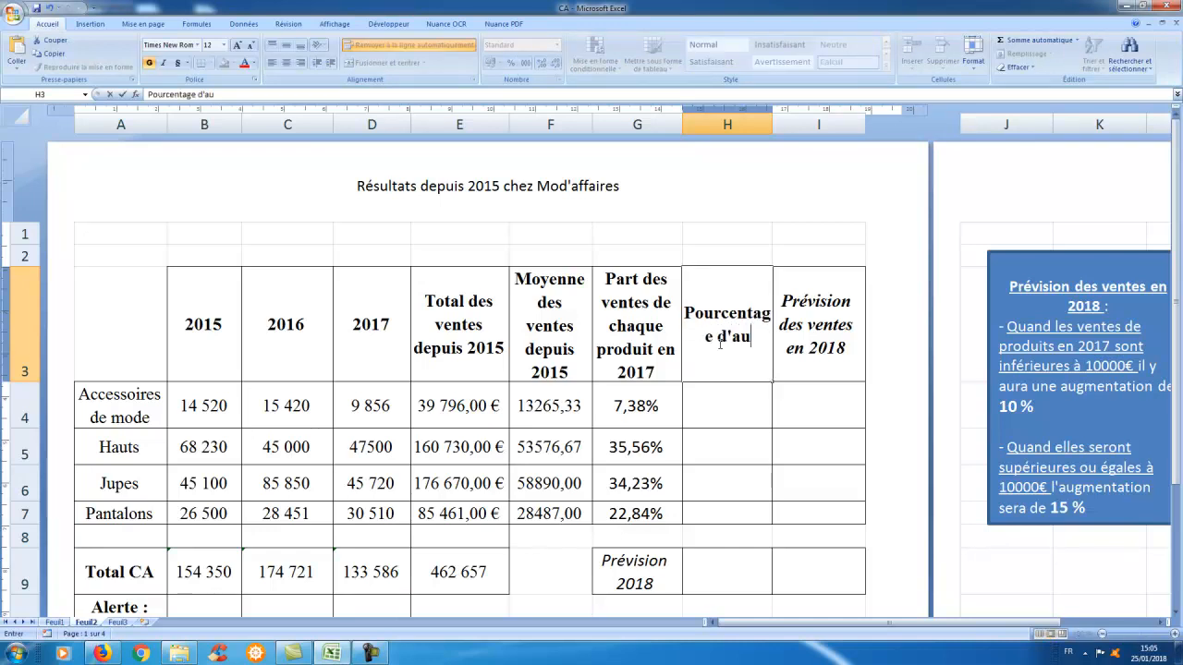
type("gmentaion")
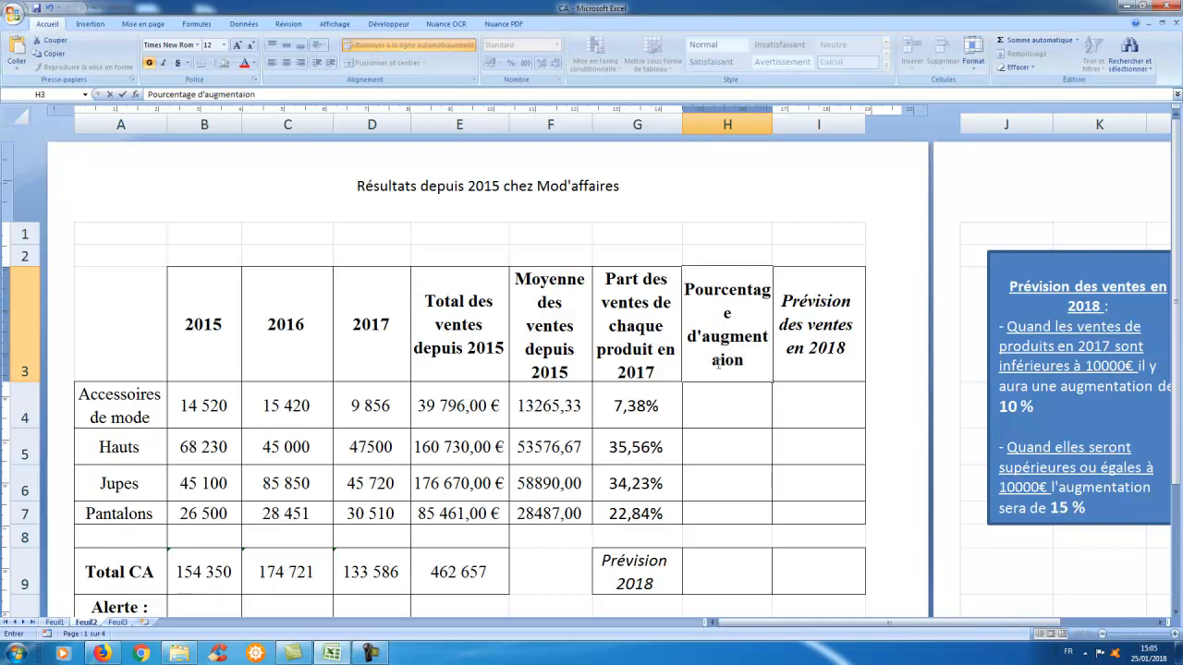
left_click(718, 363)
type("t")
mouse_move(781, 123)
left_mouse_down()
mouse_move(767, 123)
mouse_move(786, 125)
left_mouse_up()
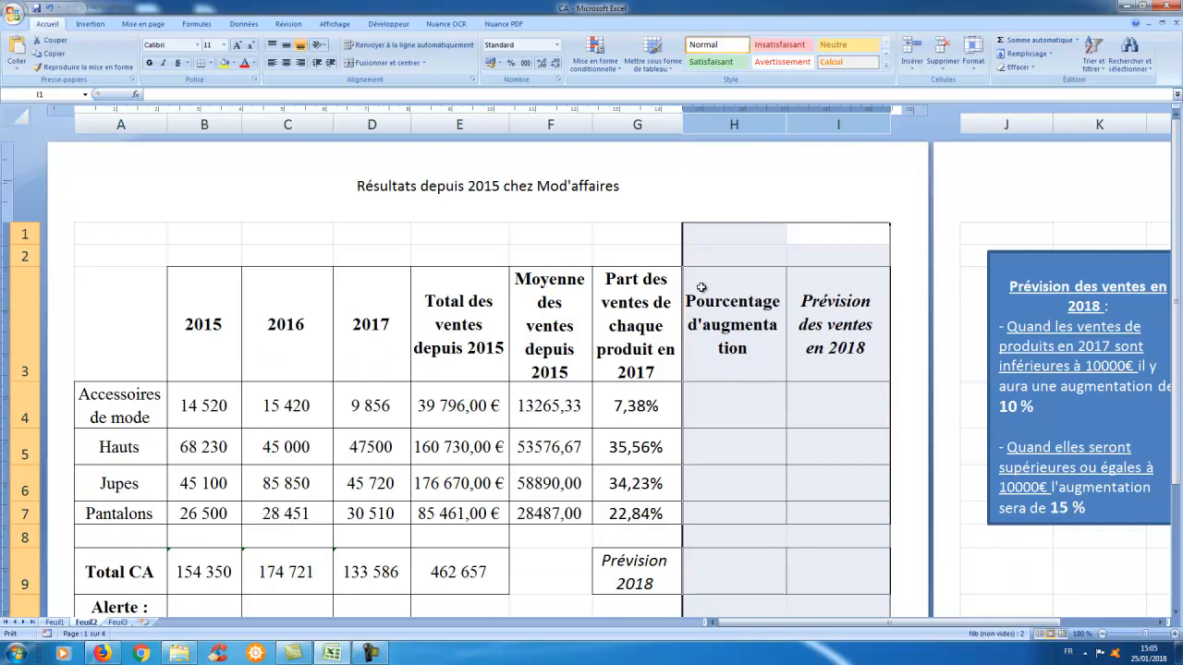
left_click(820, 407)
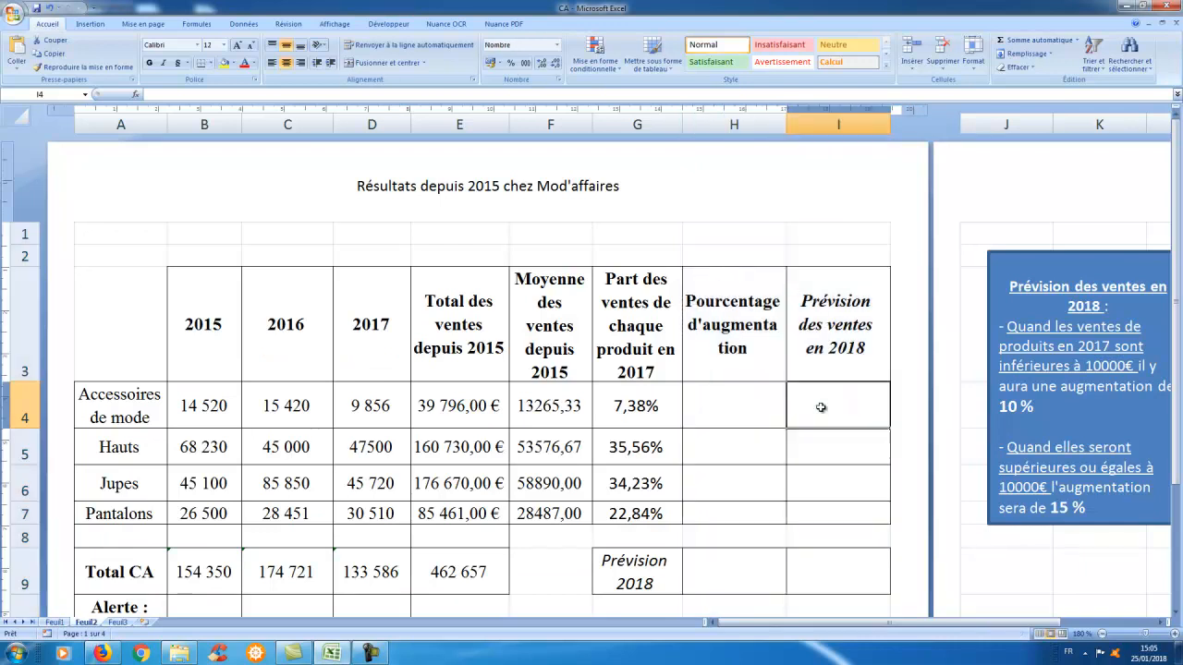
Step: Start an SI formula in H4 with the logical test D4<10000 on the 2017 sales of Accessoires de mode
left_click(722, 413)
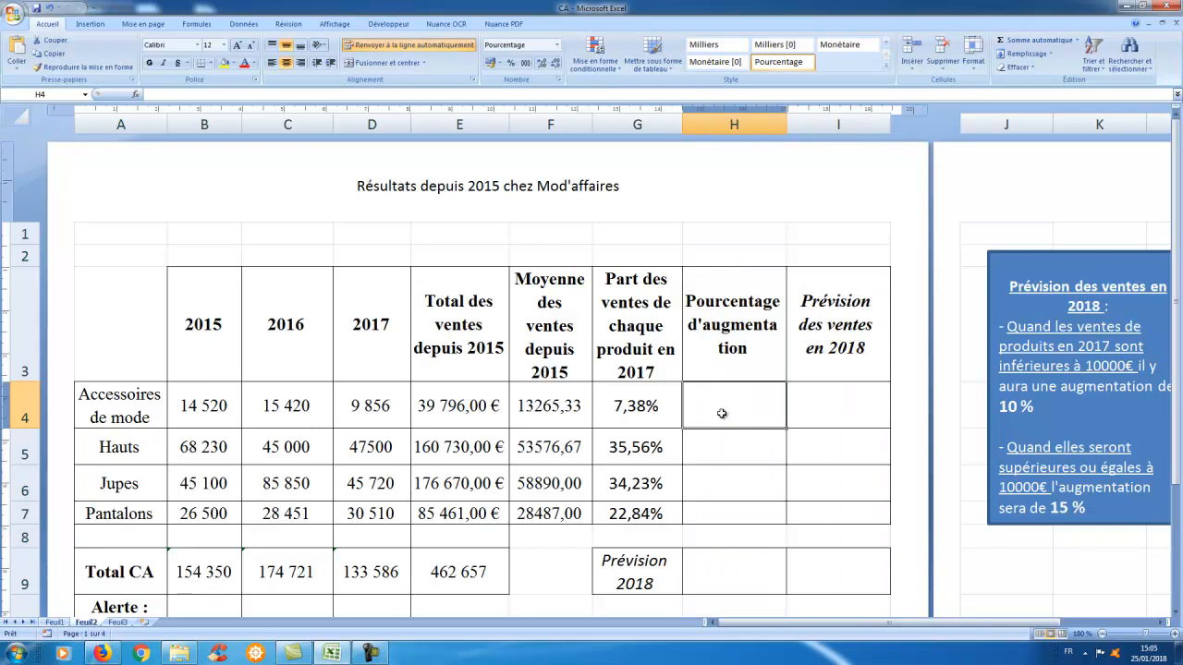
left_click(216, 95)
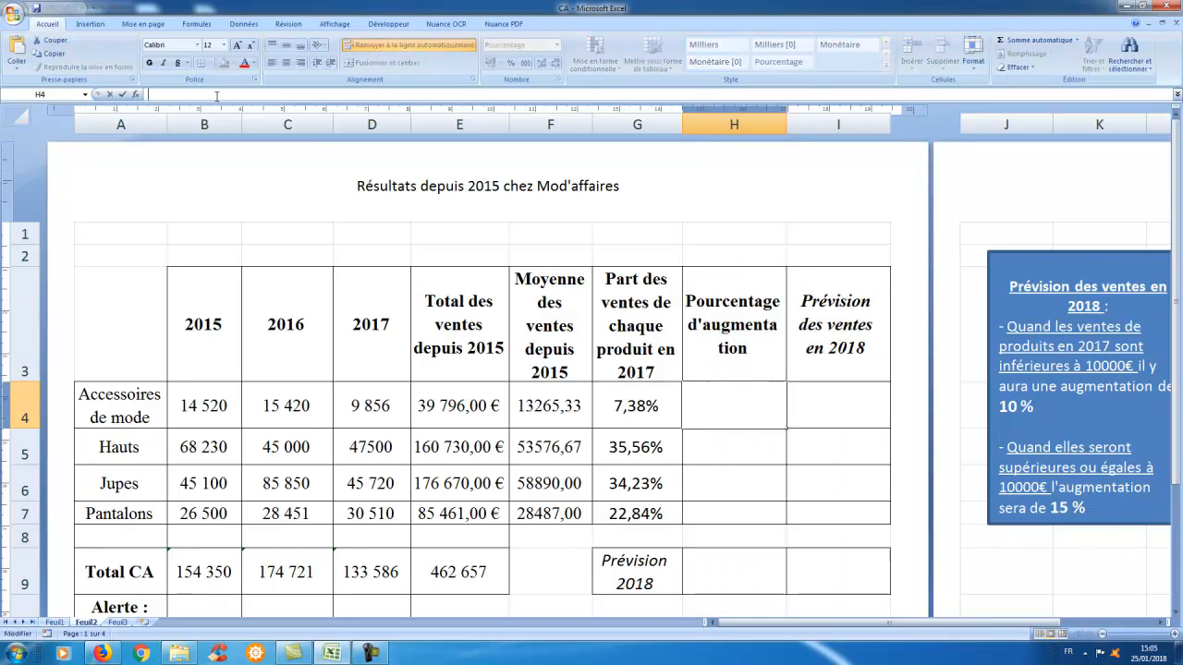
type("=")
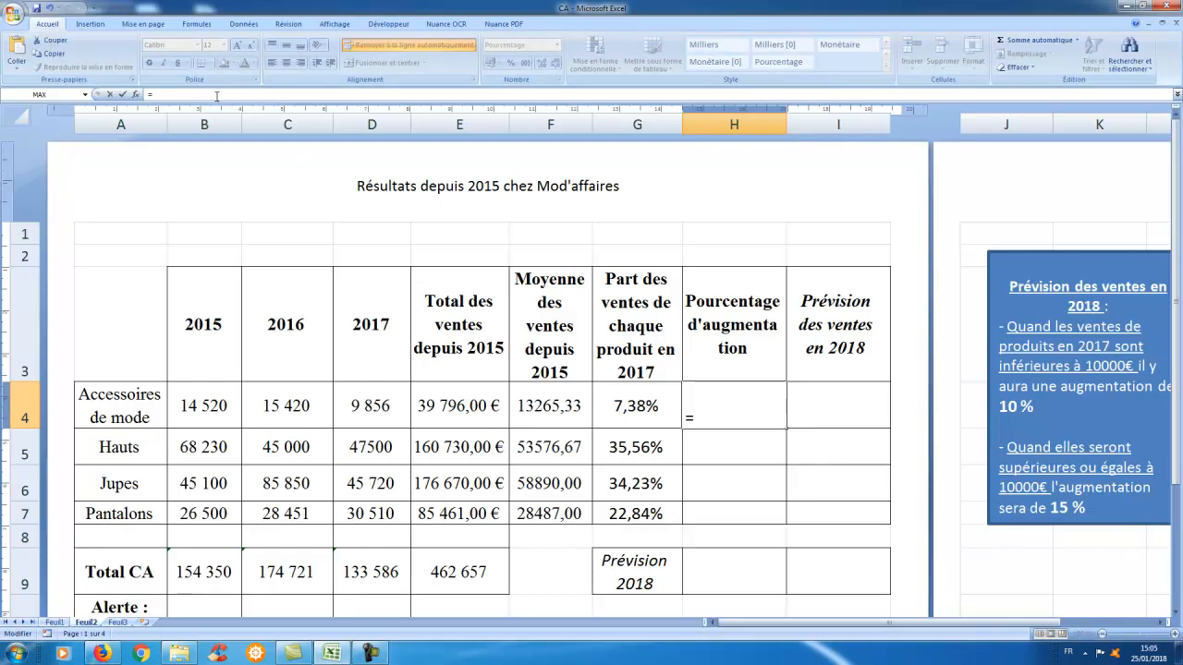
type("si")
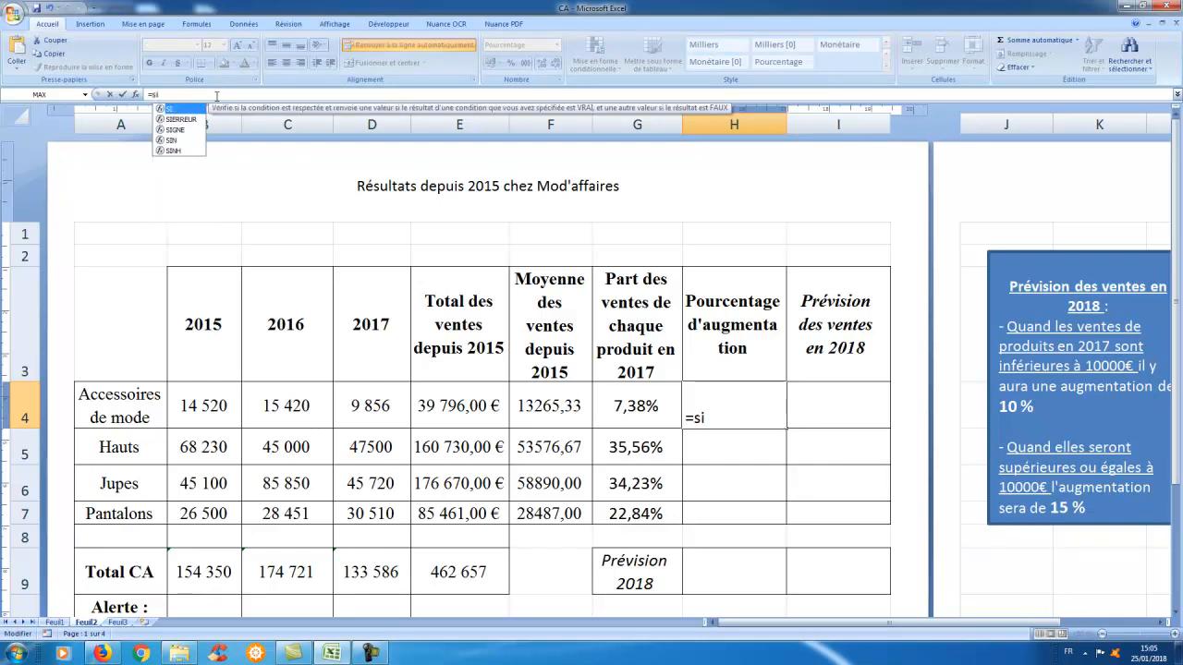
type("(")
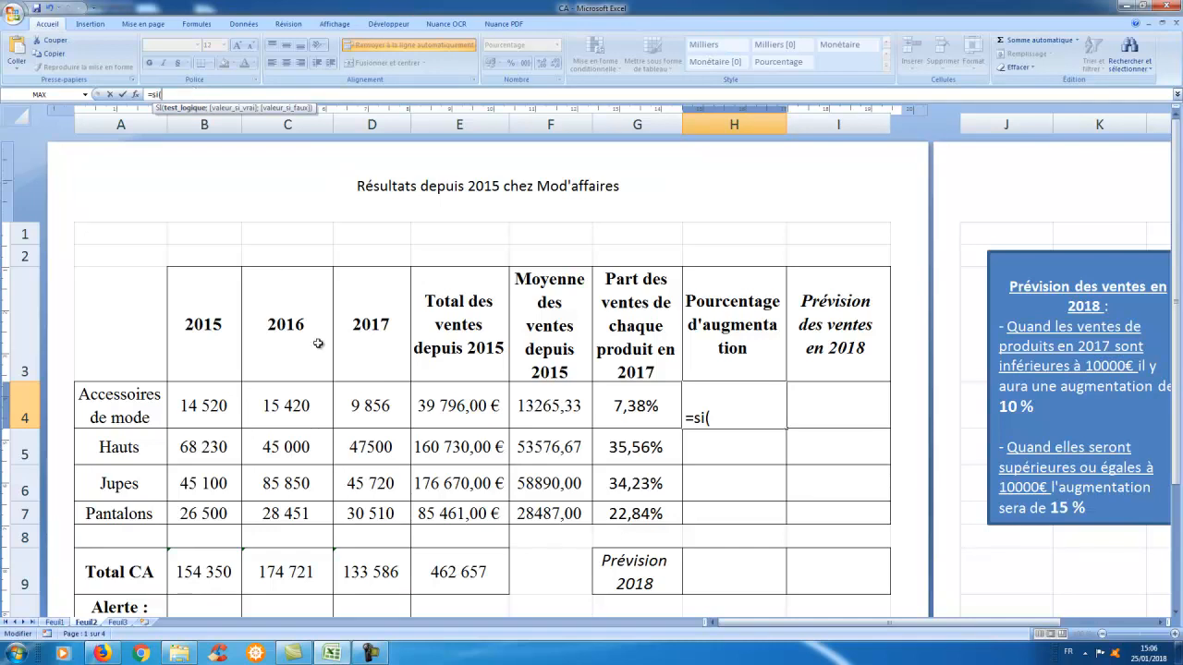
left_click(374, 409)
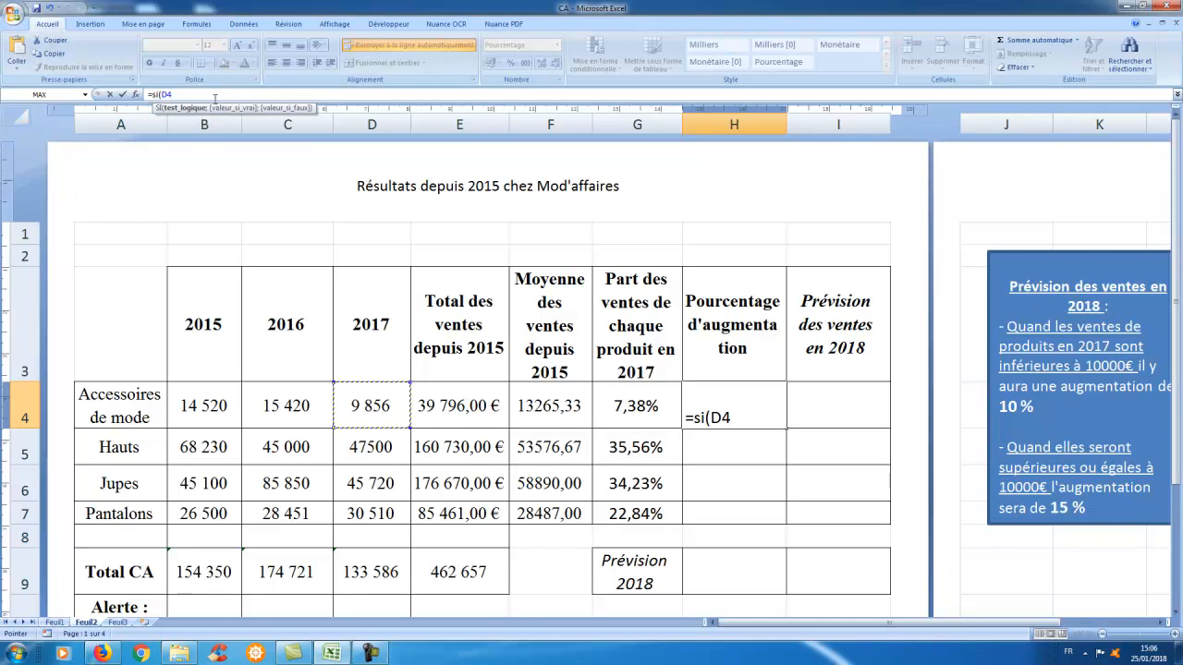
type("<1")
type("0000")
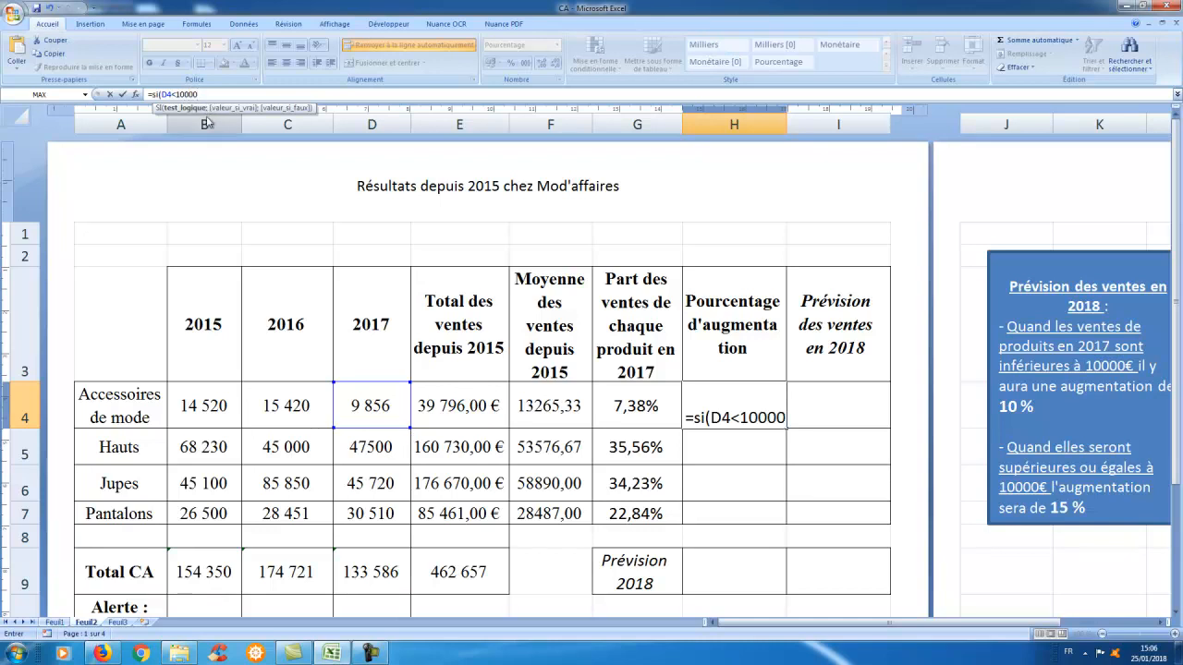
Step: Complete the H4 SI formula with 10% as the true value and 15% as the false value
type(";")
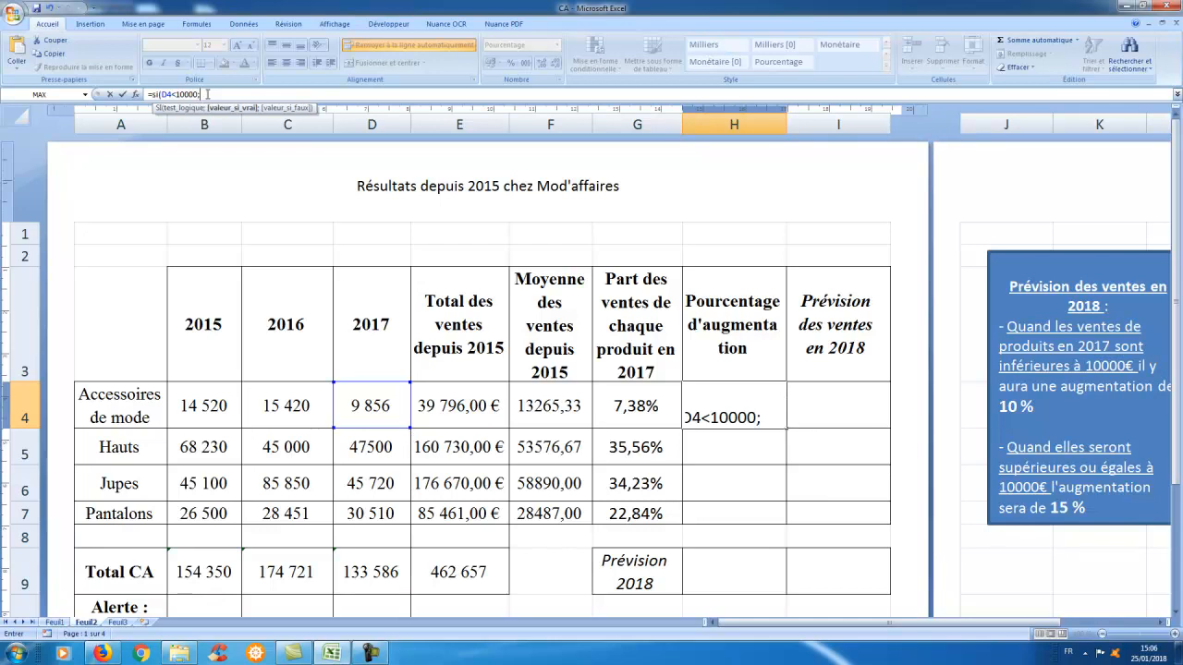
type("10%")
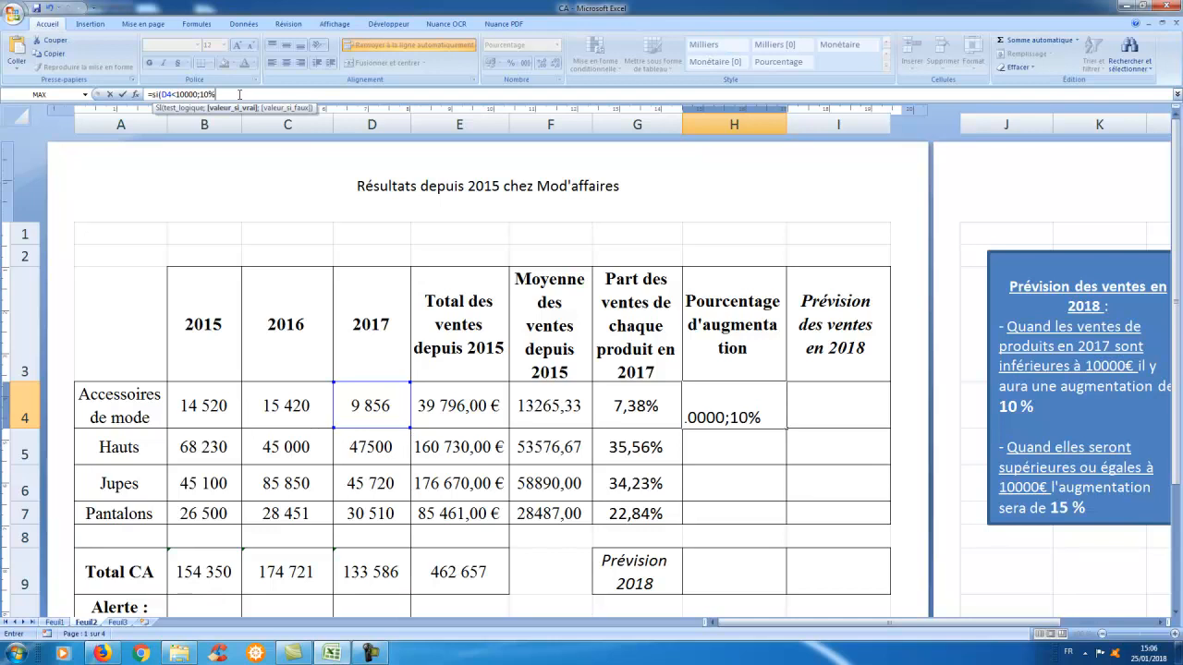
type(";15")
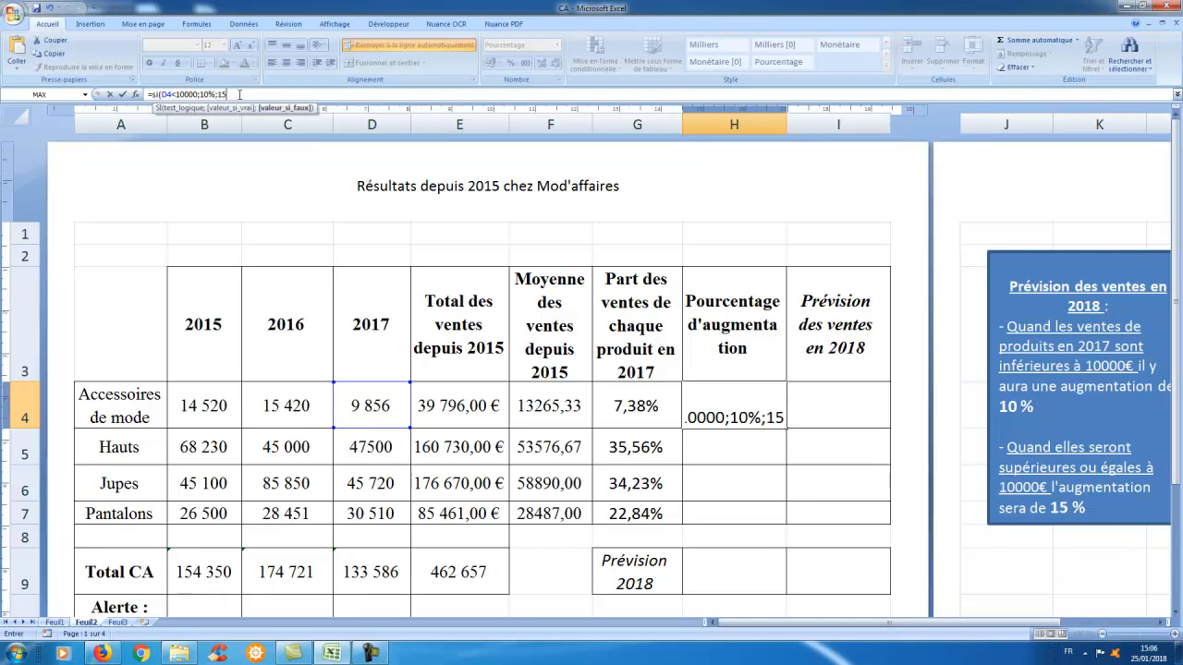
type("%)")
key("Return")
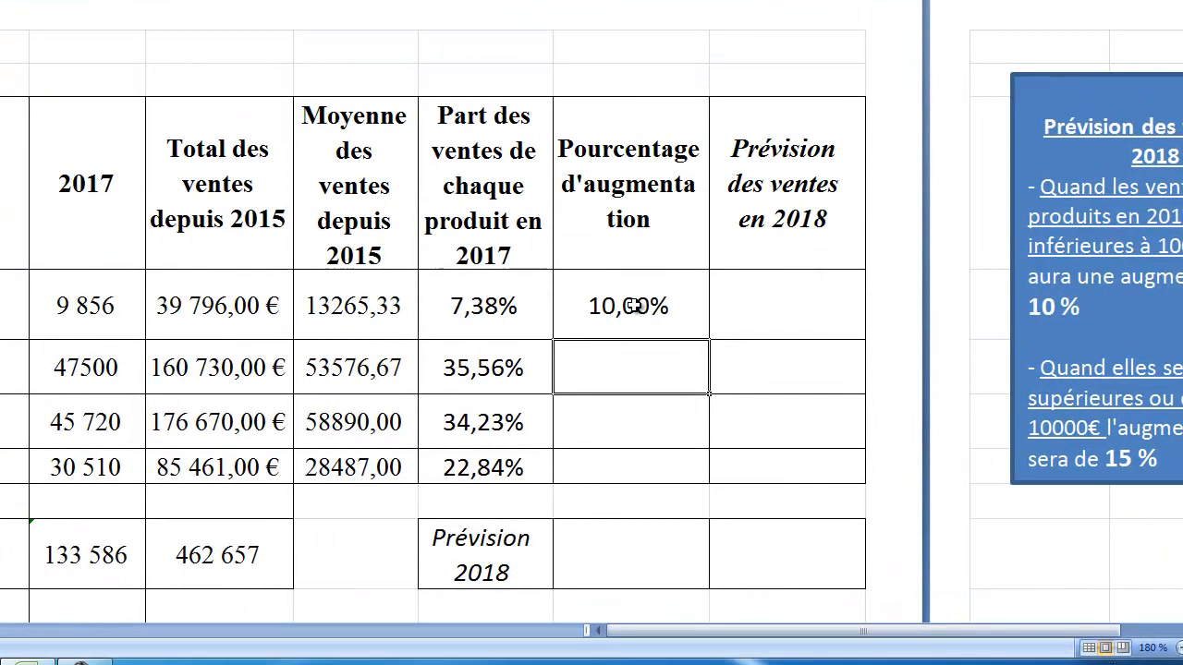
Step: Copy the increase percentage formula from H4 down through H7
left_click(632, 306)
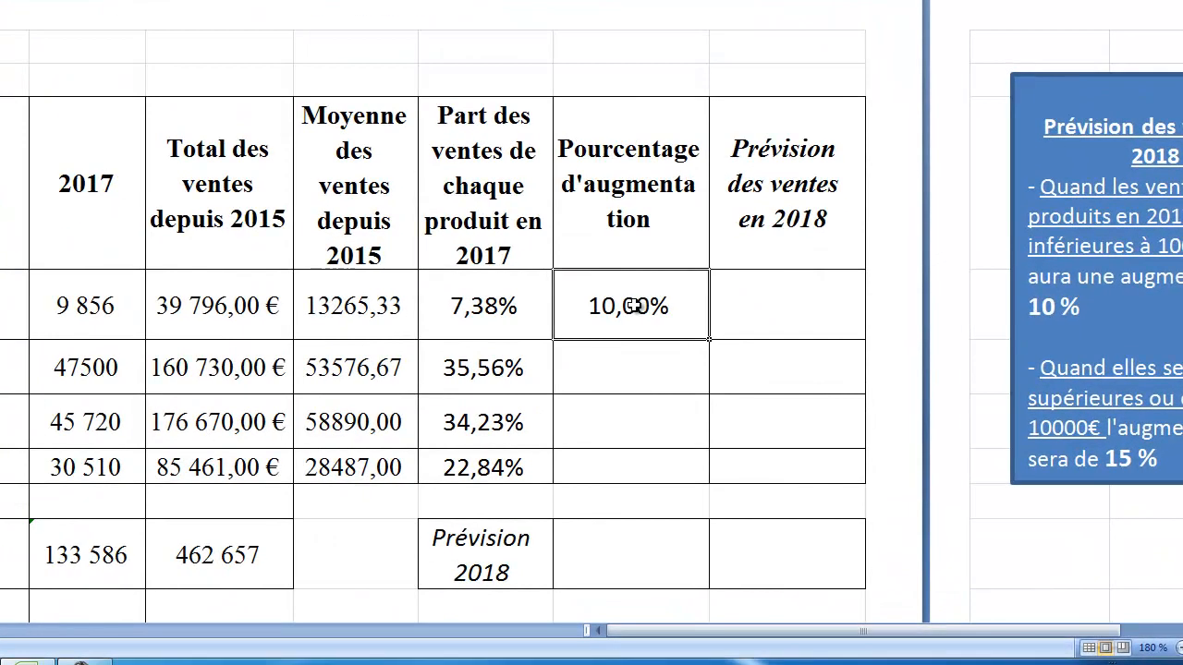
left_click_drag(709, 340, 691, 471)
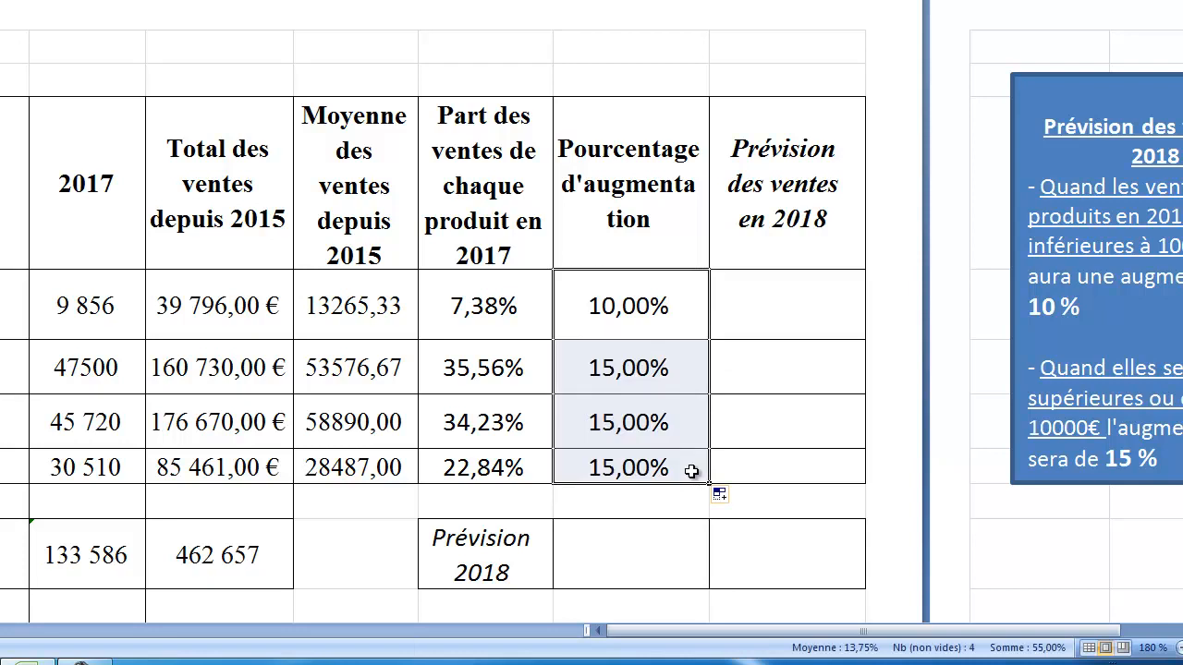
left_click(601, 314)
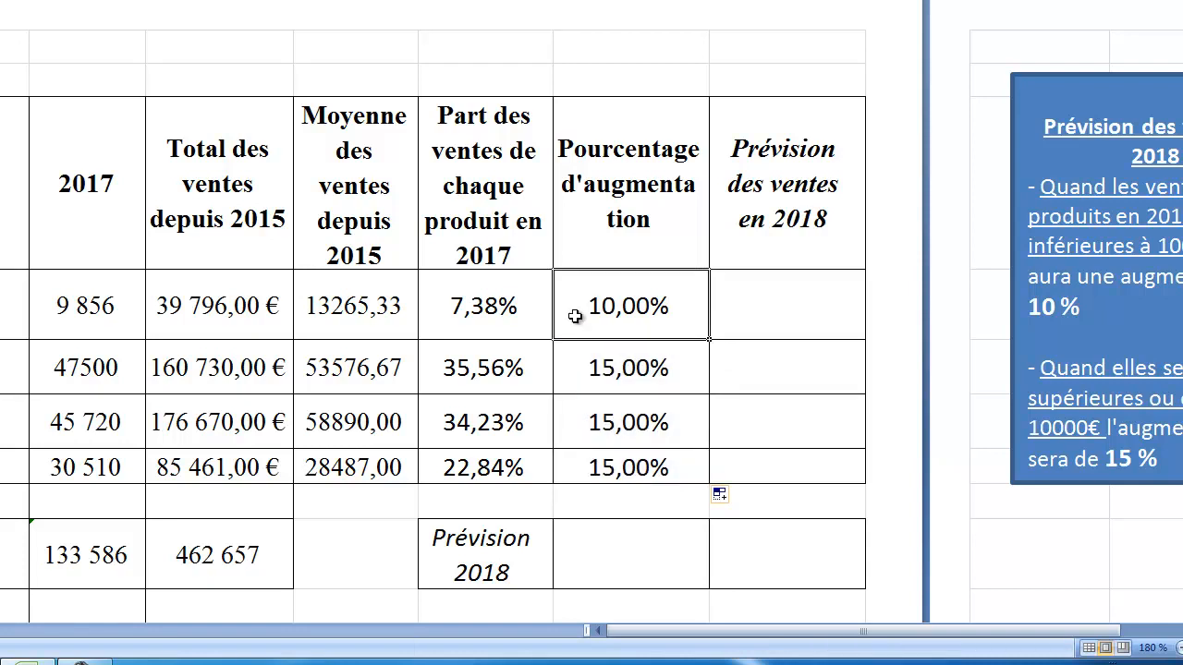
Step: Compare the 2017 sales in D4 and D5 with their increase percentages and open the H4 SI formula for review
left_click(86, 312)
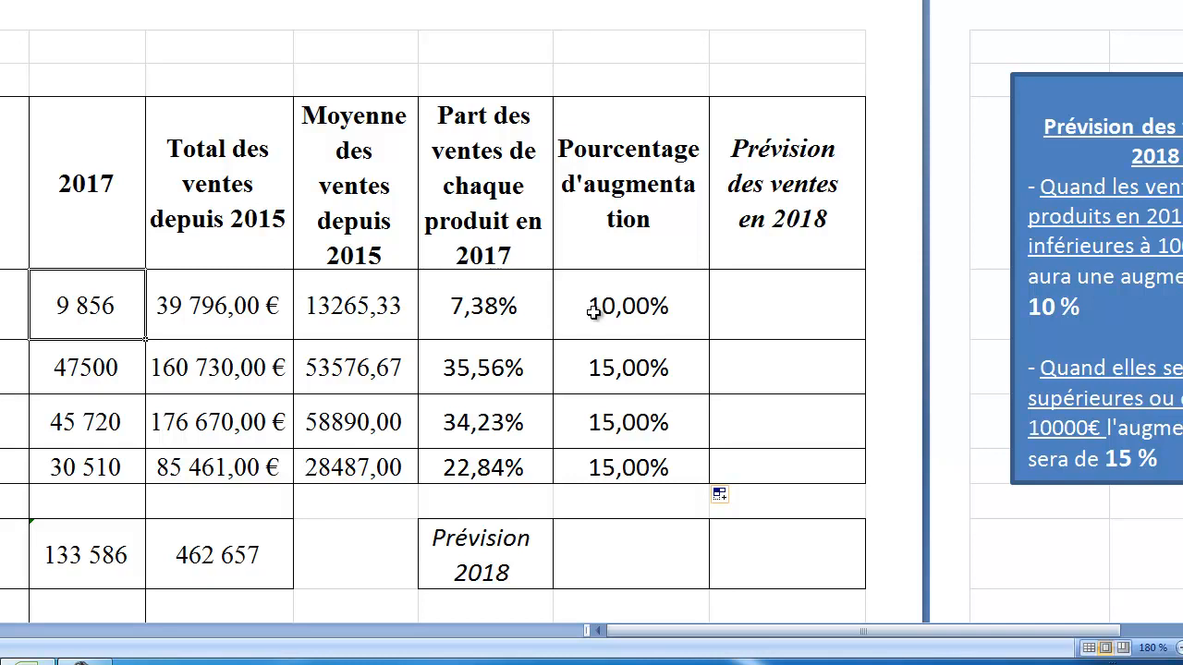
left_click(90, 370)
left_click(660, 370)
left_click(658, 306)
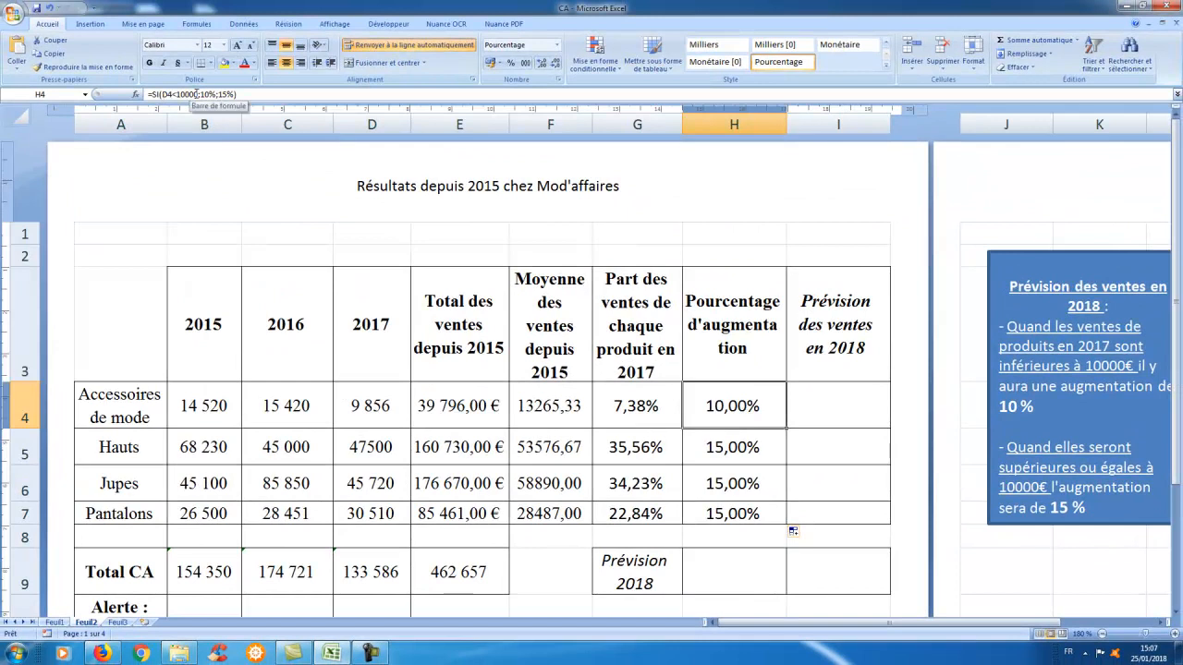
left_click(196, 94)
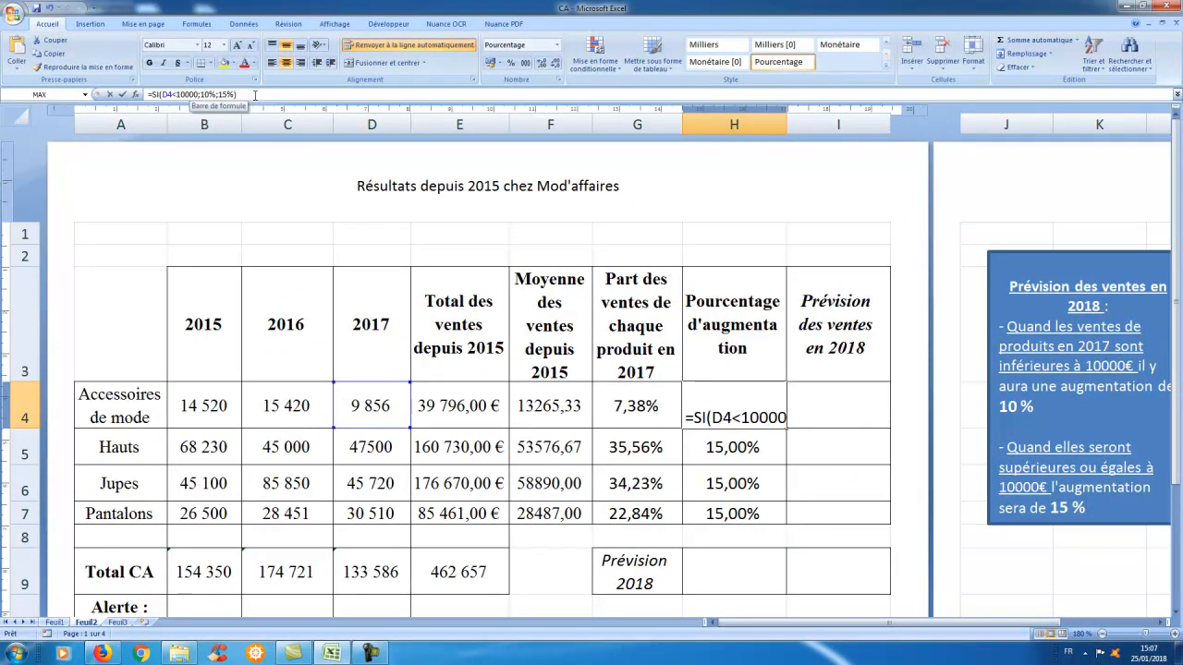
Step: Rewrite the H4 formula with the reversed test as =SI(D4>=10000;15%;10%)
left_click_drag(172, 95, 179, 95)
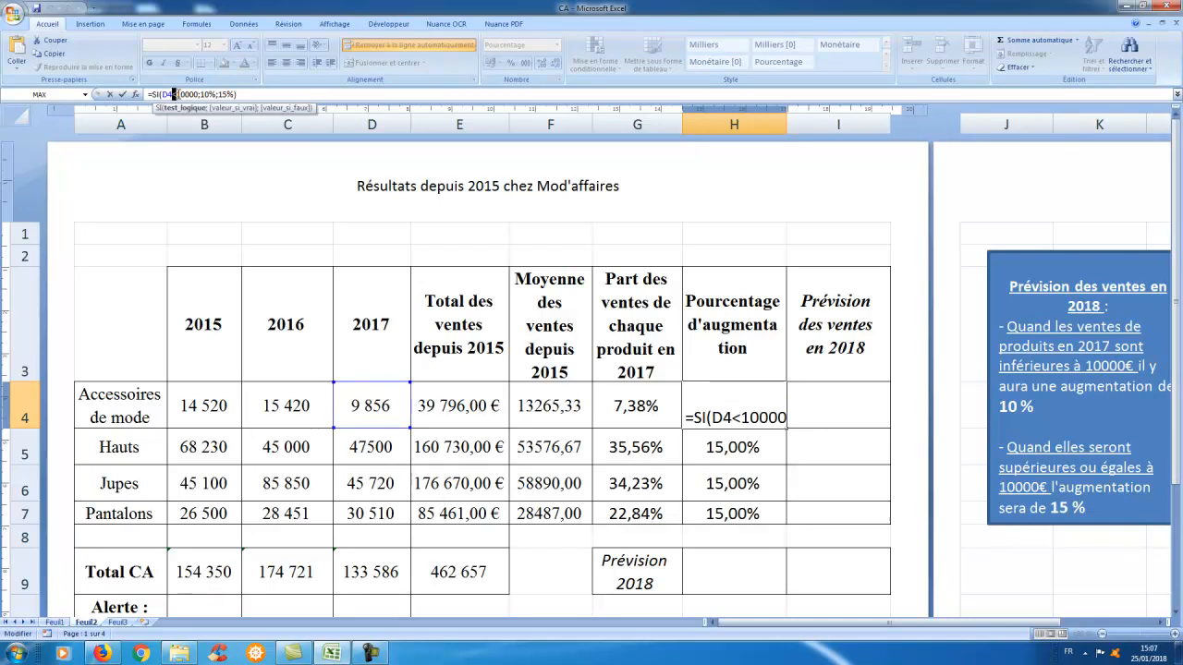
type(">=")
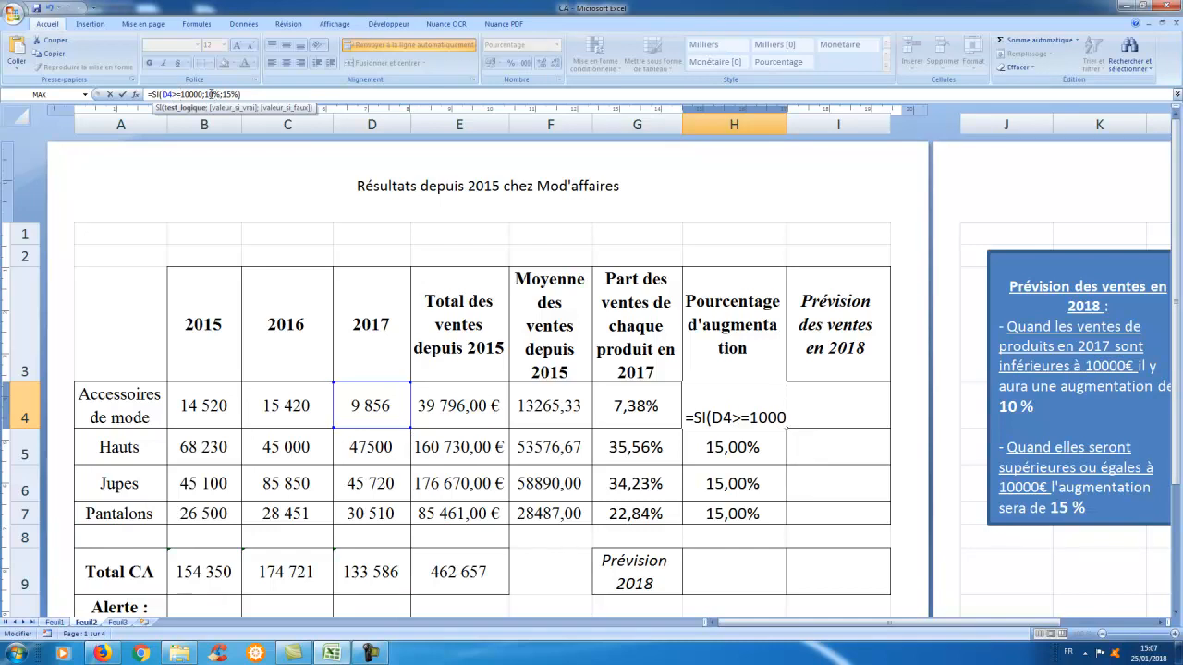
left_click_drag(212, 95, 231, 94)
type("5%;1")
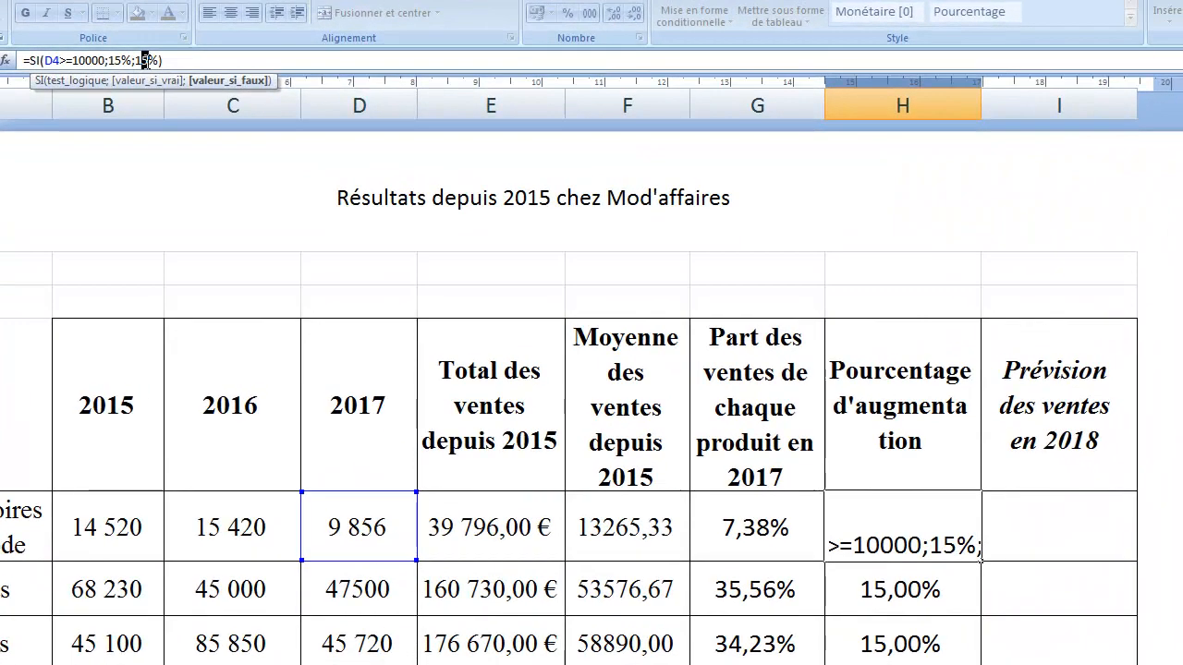
type("0")
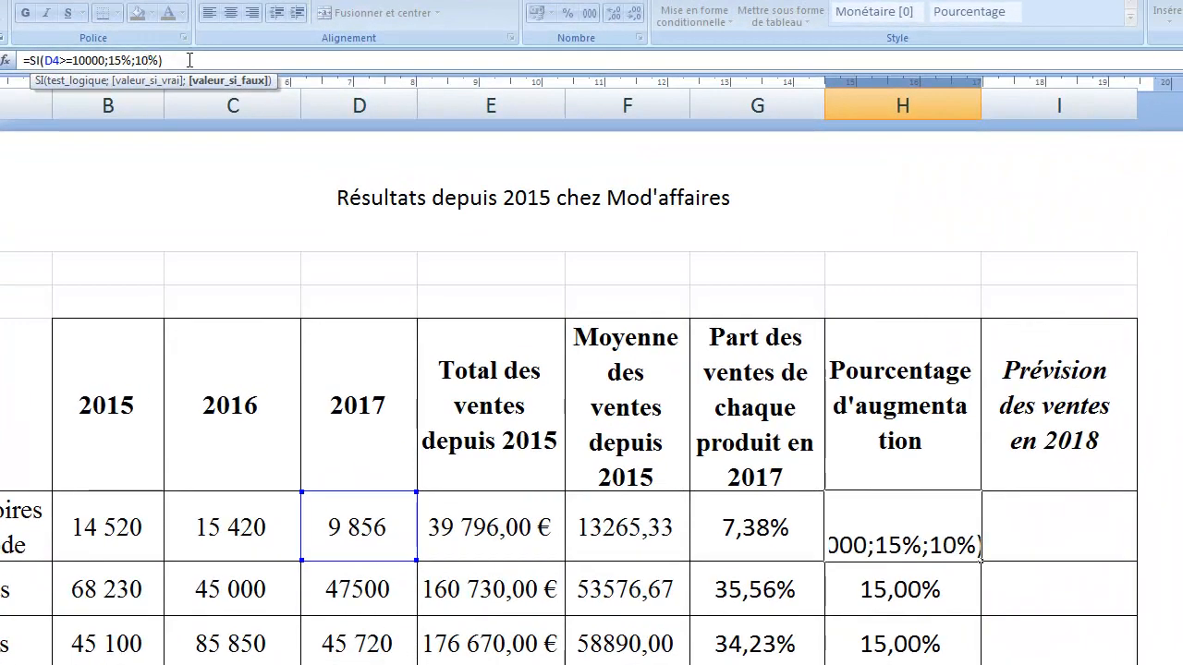
left_click(180, 60)
key("Return")
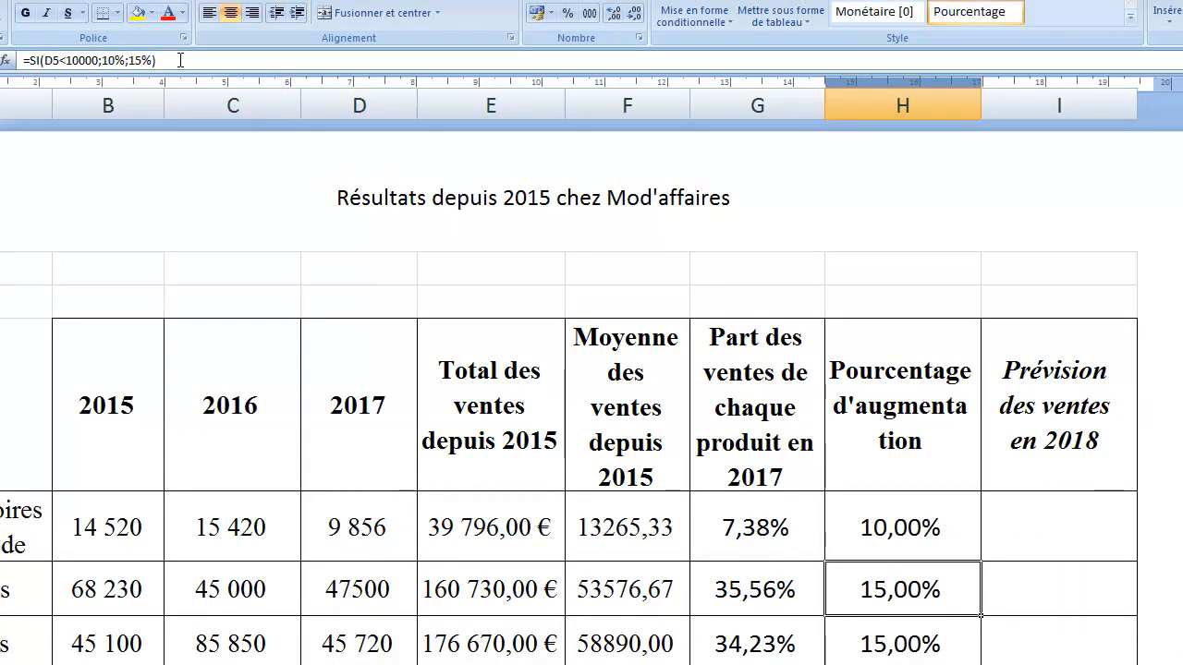
Step: Copy the revised increase percentage formula from H4 down the product rows of column H
left_click(892, 543)
left_click_drag(982, 562, 981, 660)
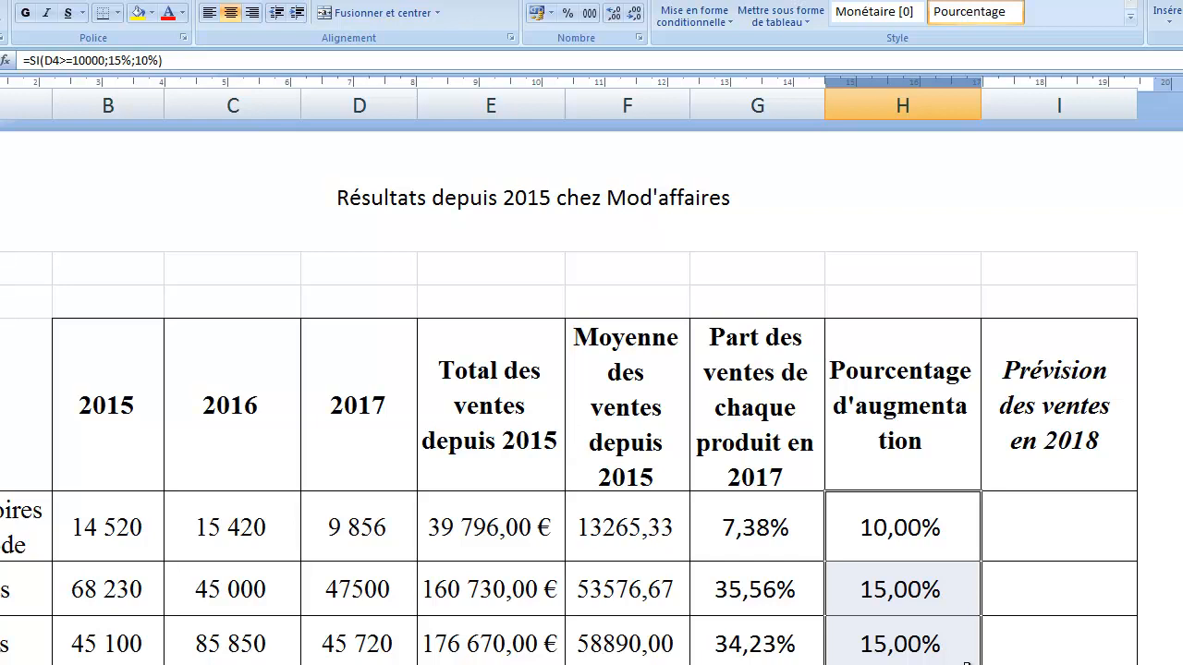
left_click(921, 552)
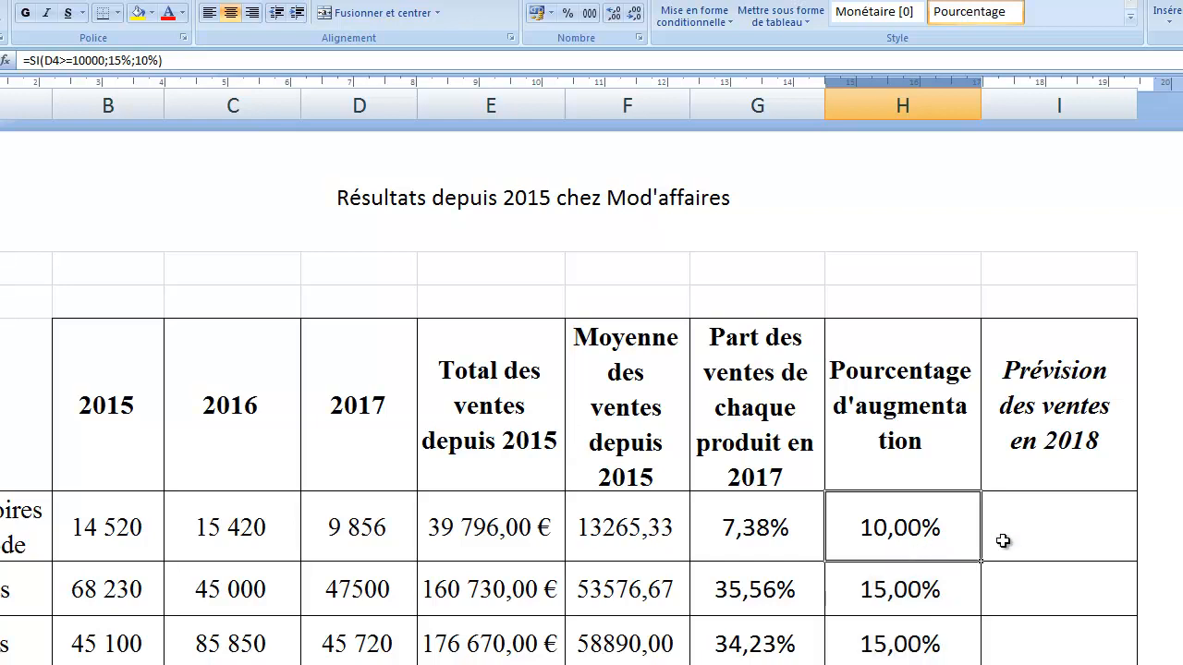
Step: Enter the 2018 sales forecast formula =D4+D4*H4 in I4 and copy it down through I7
left_click(1035, 533)
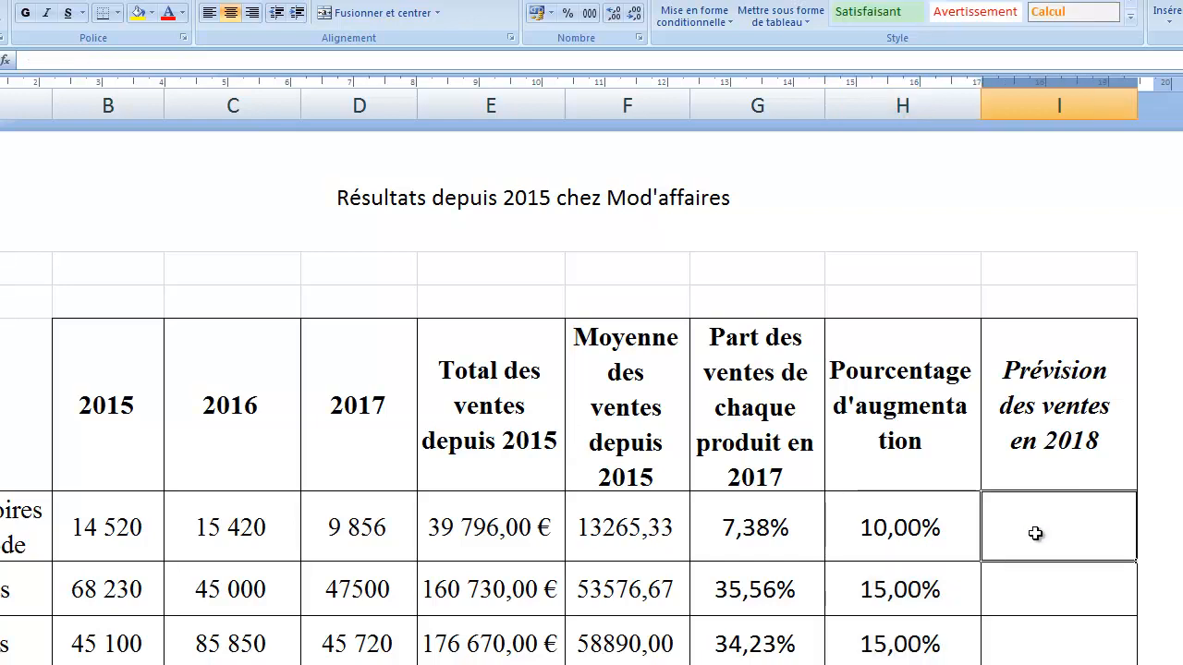
left_click(111, 63)
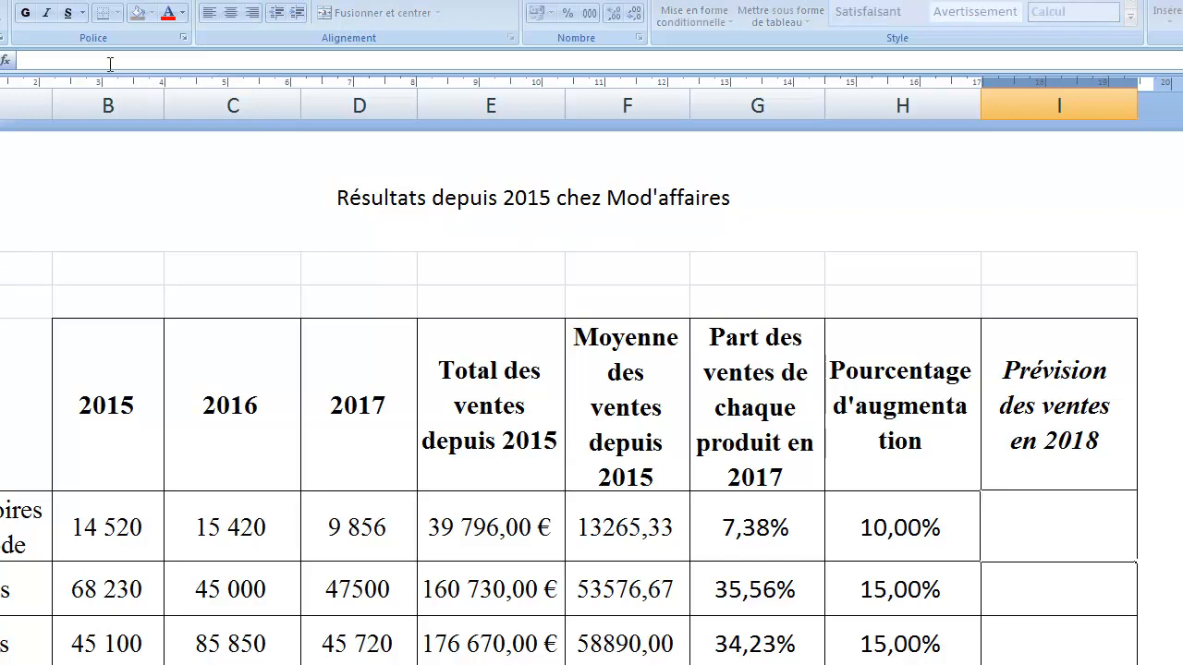
type("=")
left_click(348, 521)
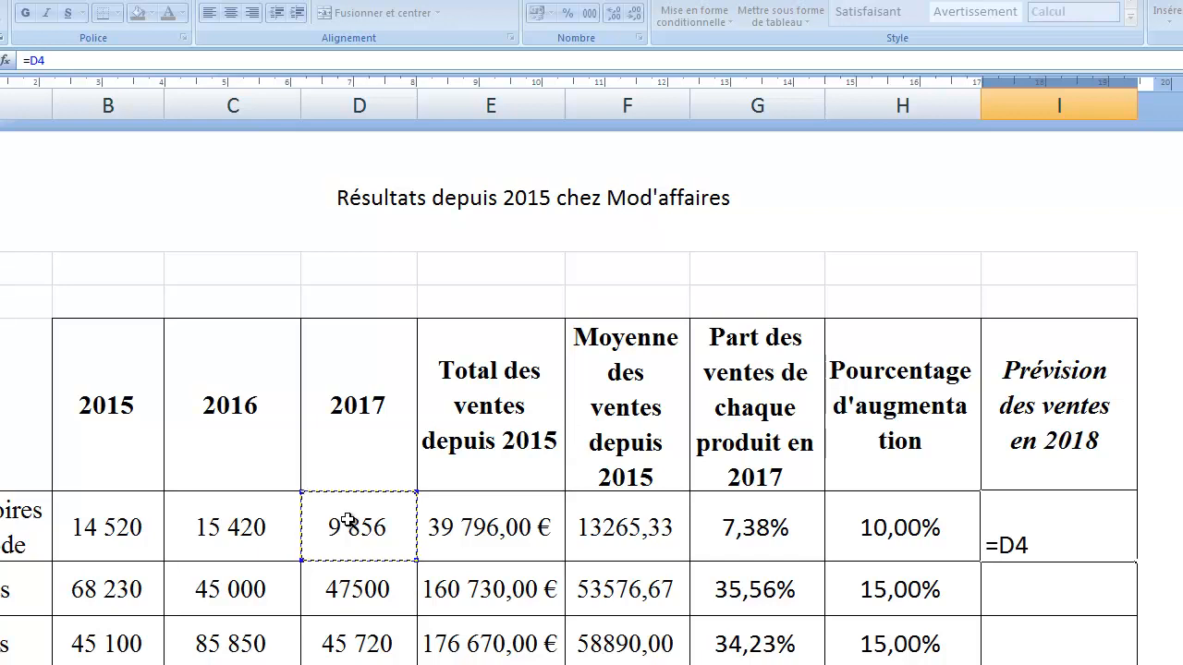
type("+")
left_click(360, 533)
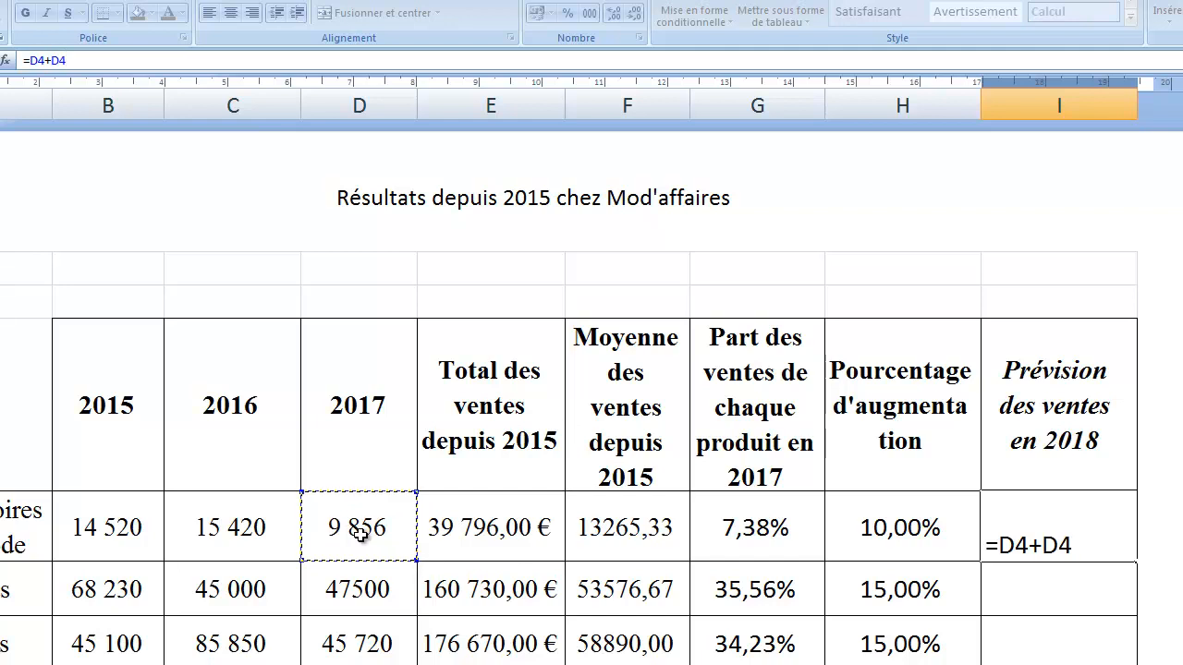
type("*")
left_click(900, 529)
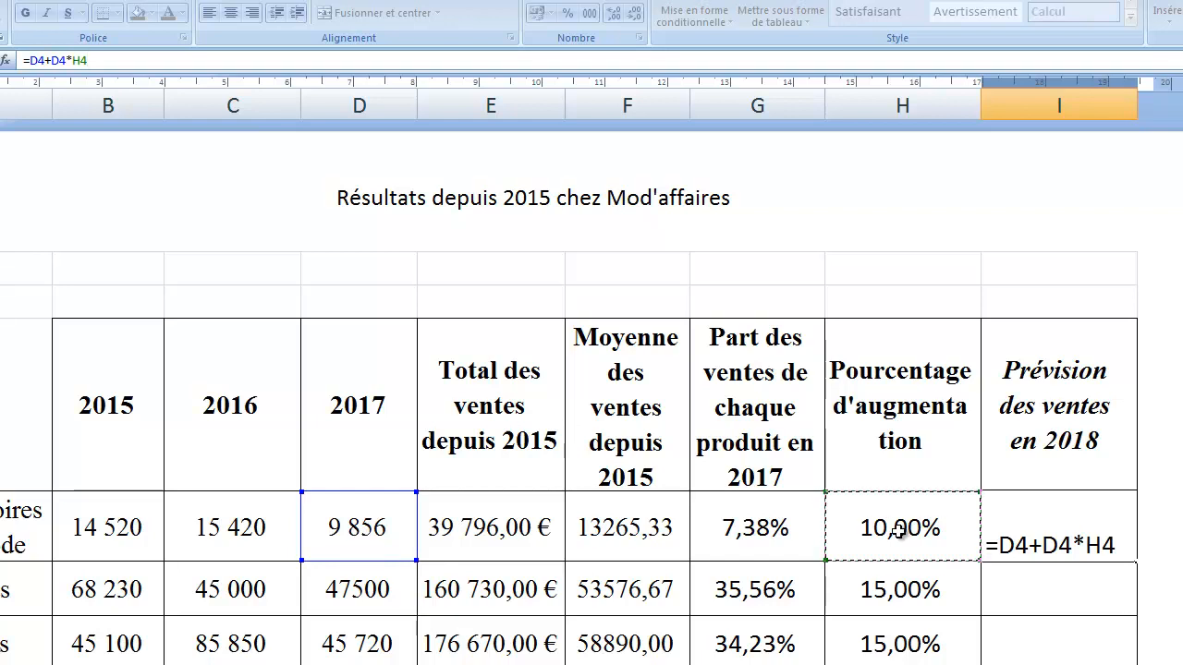
key("Return")
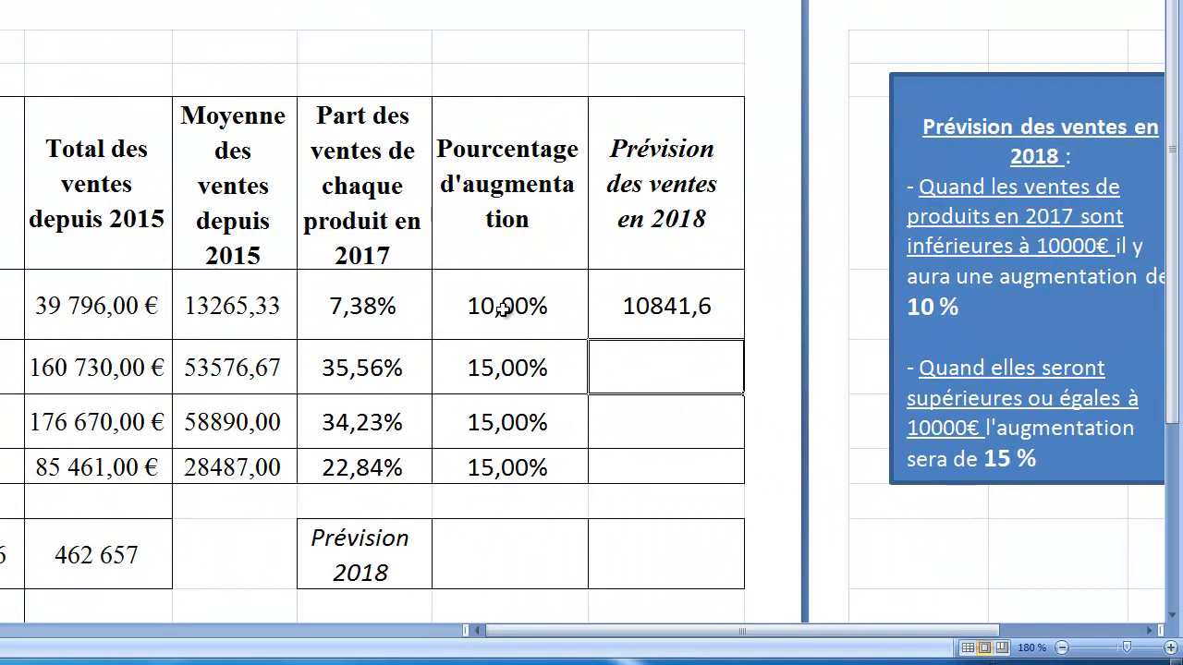
left_click(677, 319)
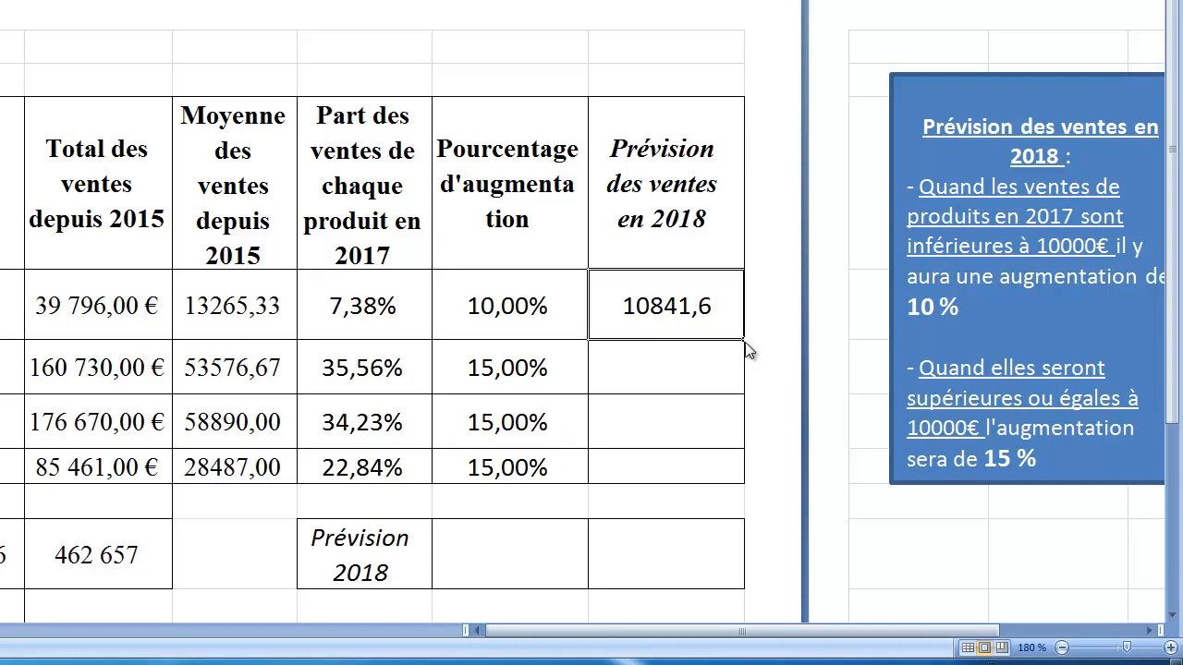
left_click_drag(745, 339, 721, 477)
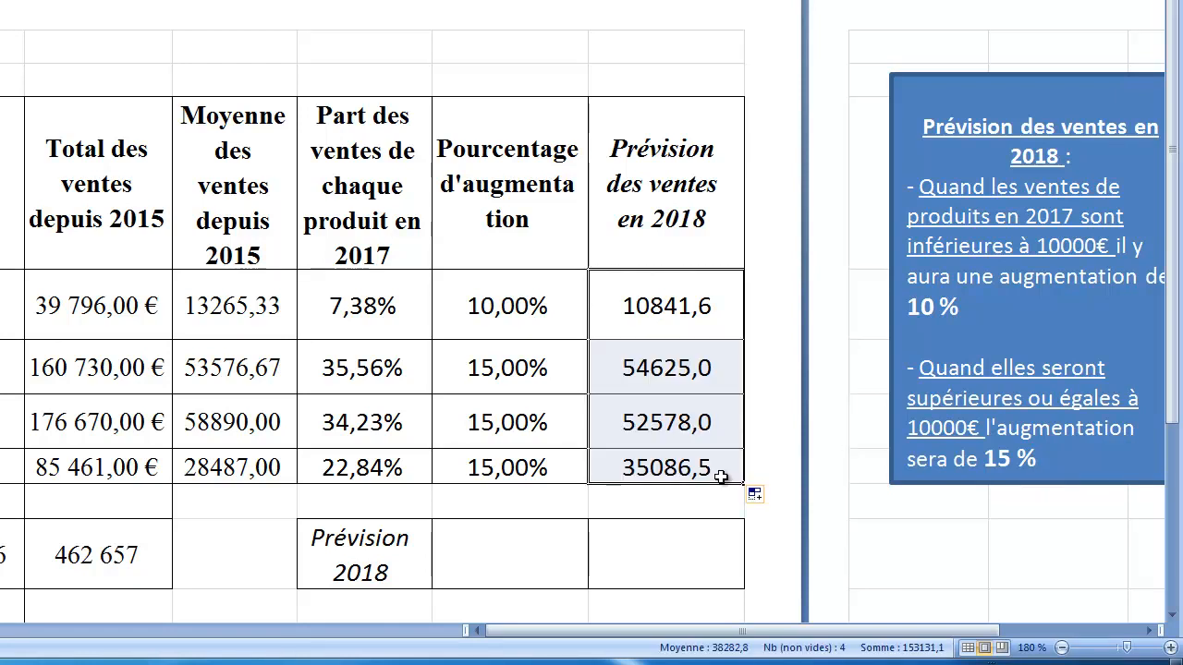
Step: Insert the SOMME function in I9 for the 2018 forecast total and move its arguments dialog clear of column I
left_click(654, 566)
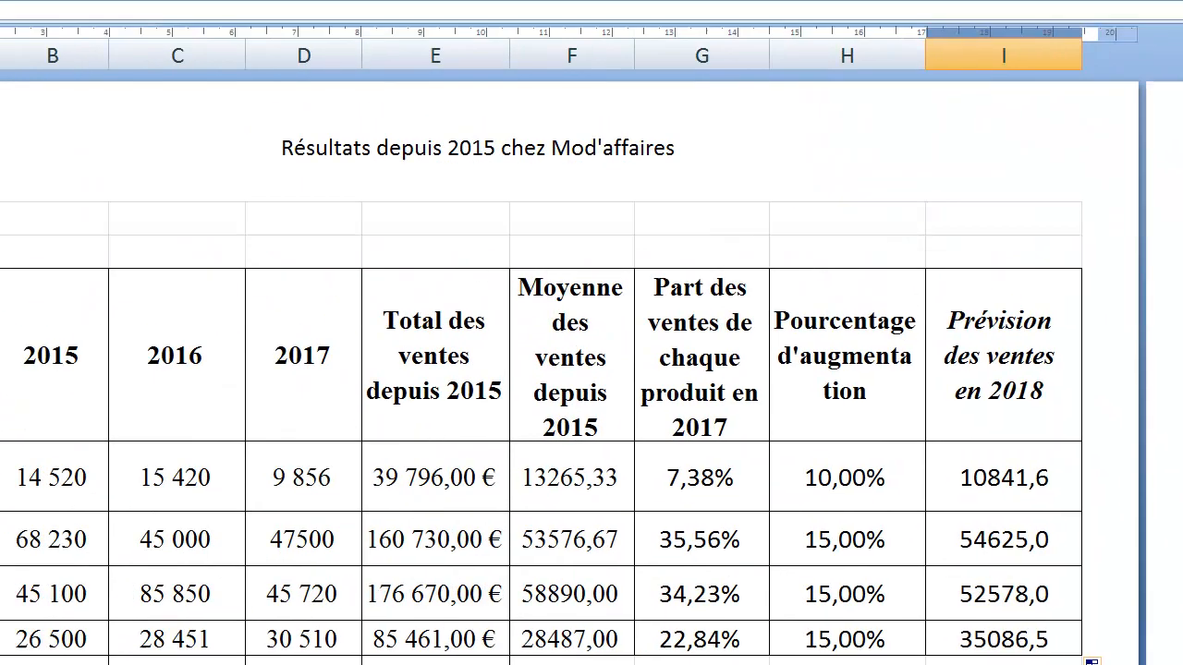
left_click(5, 40)
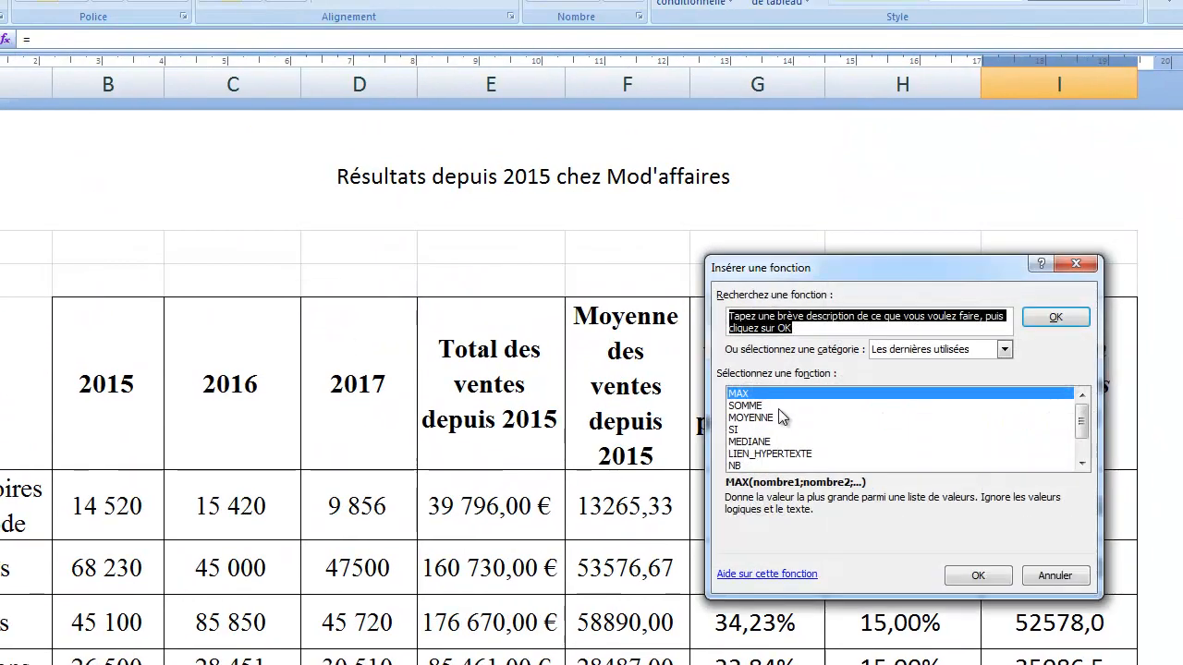
left_click(778, 406)
left_click(977, 573)
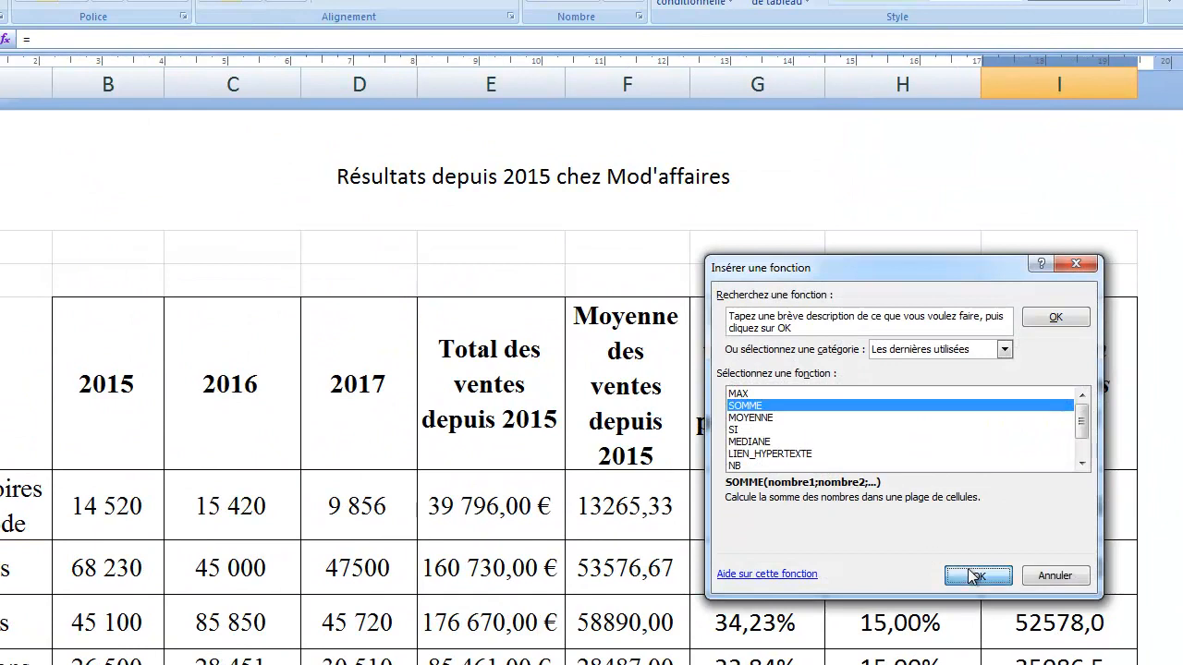
left_click_drag(869, 277, 626, 587)
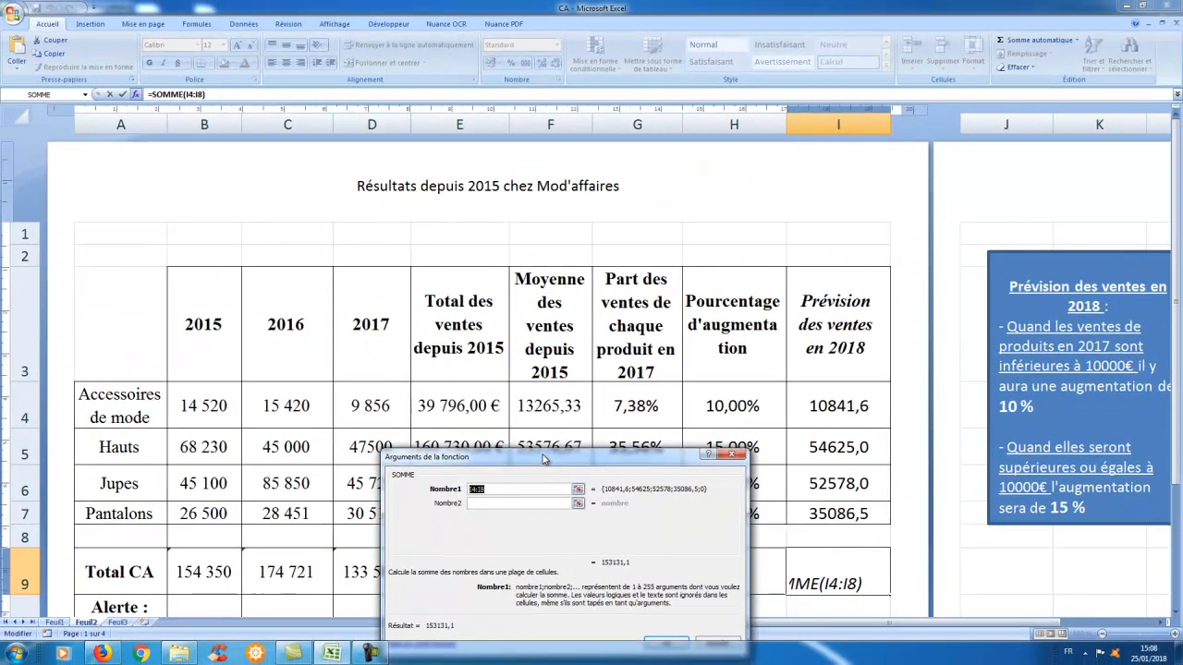
left_click_drag(545, 459, 541, 432)
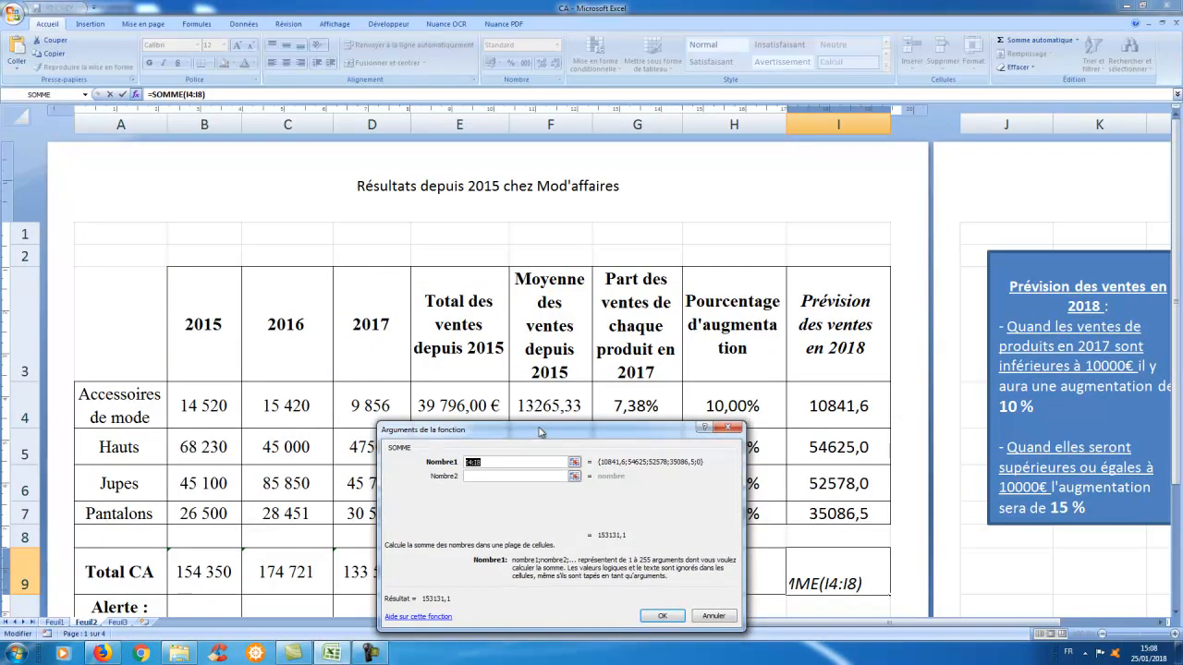
Step: Set the range of the I9 SOMME function to I4:I7 and validate the formula
left_click(575, 463)
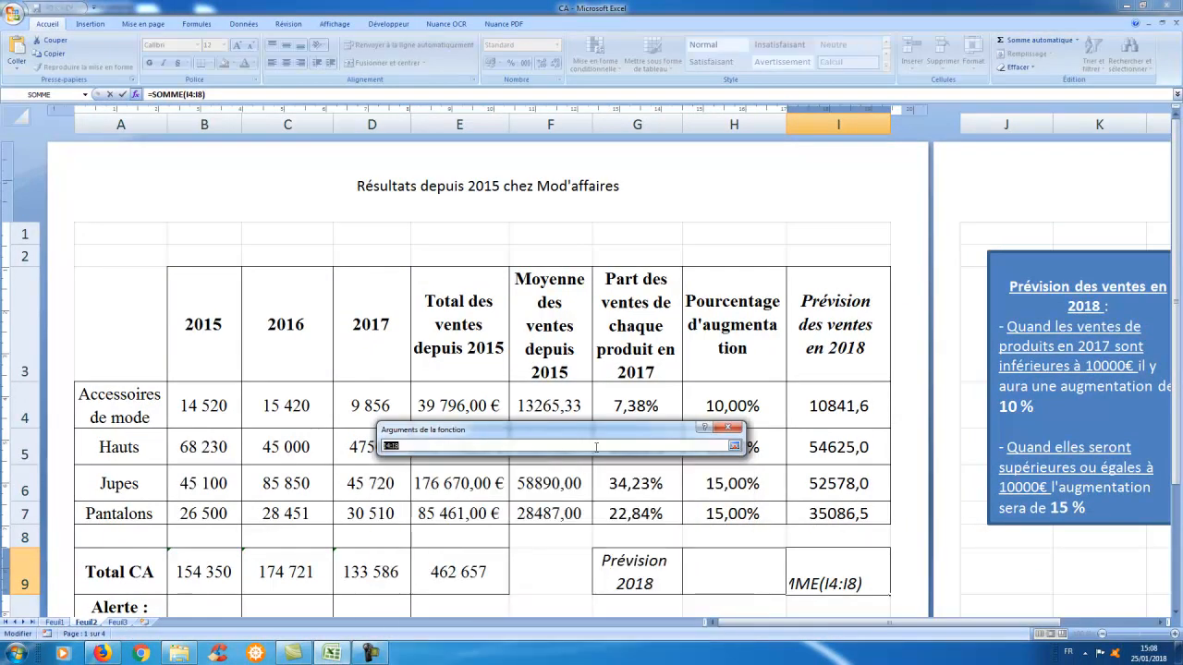
left_click(834, 404)
left_click_drag(834, 404, 838, 511)
left_click(736, 448)
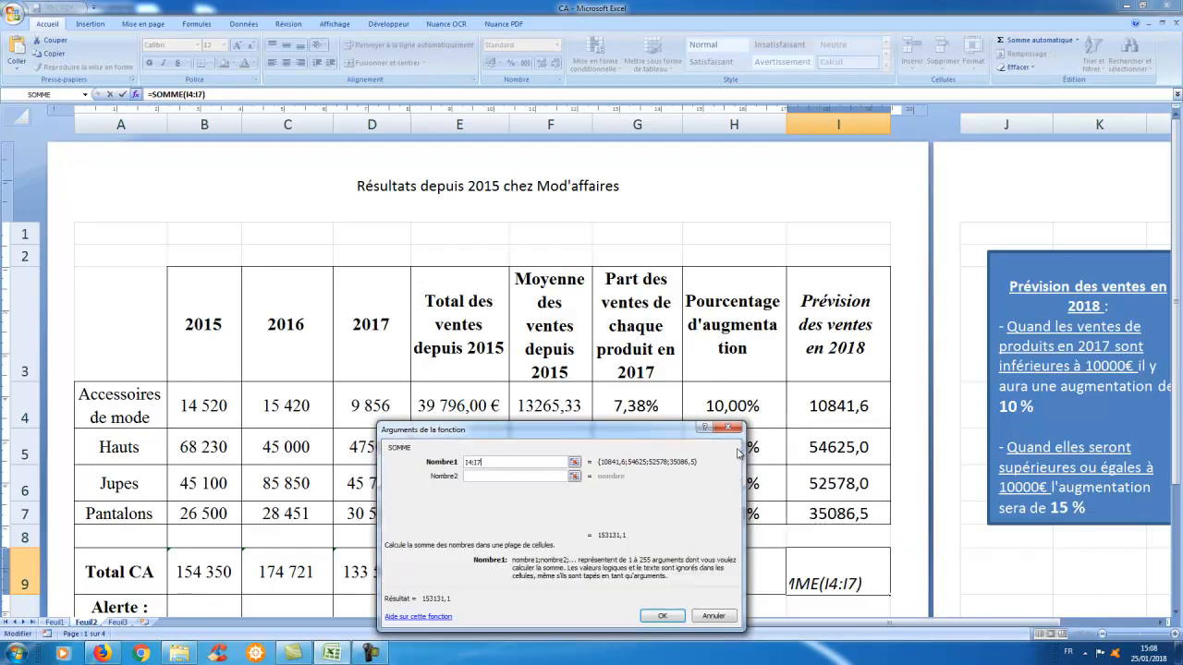
left_click(664, 614)
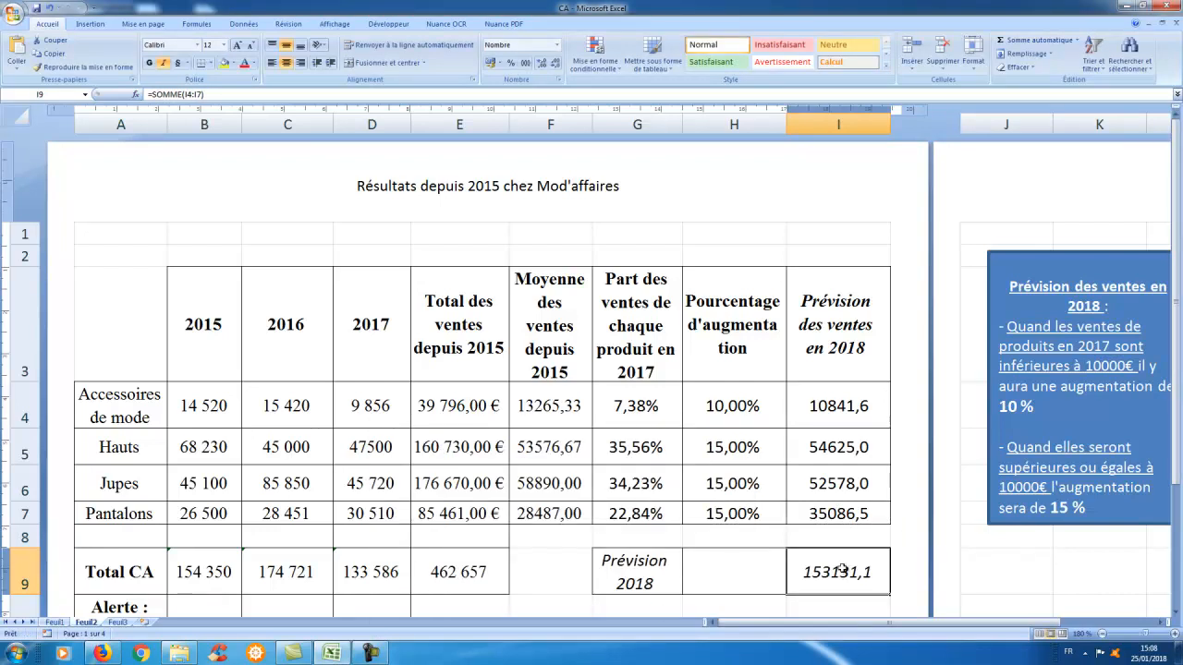
left_click(147, 64)
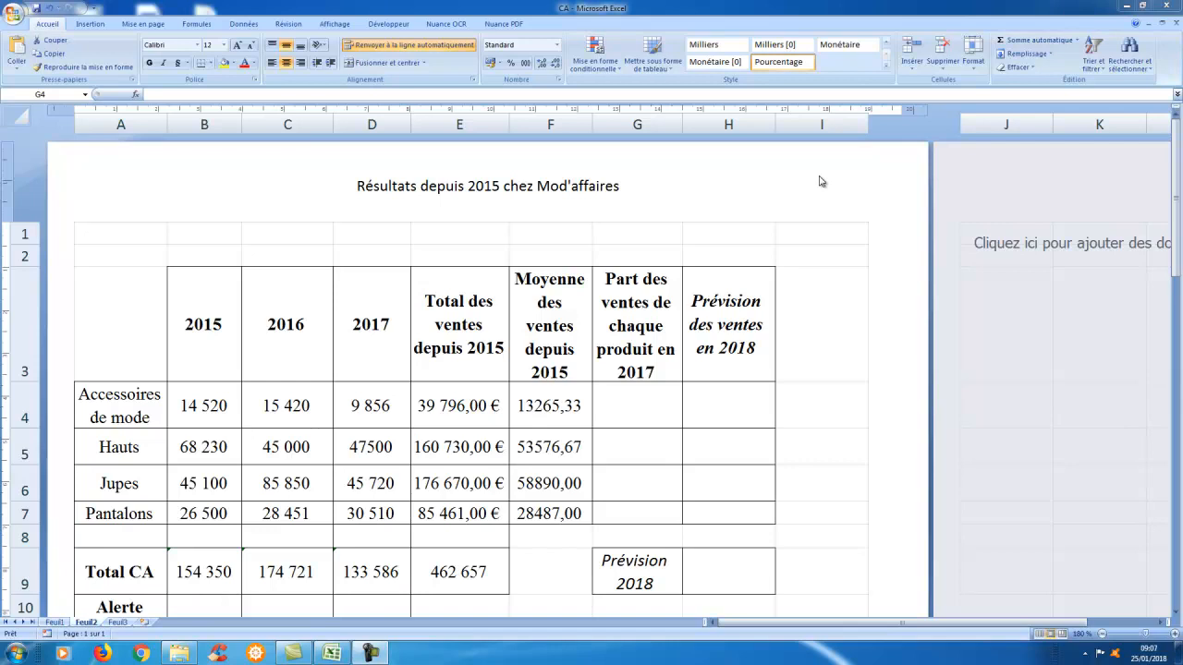
Step: Enter =D4/D9 in G4 to calculate the share of Accessoires de mode in the 2017 sales
left_click(620, 398)
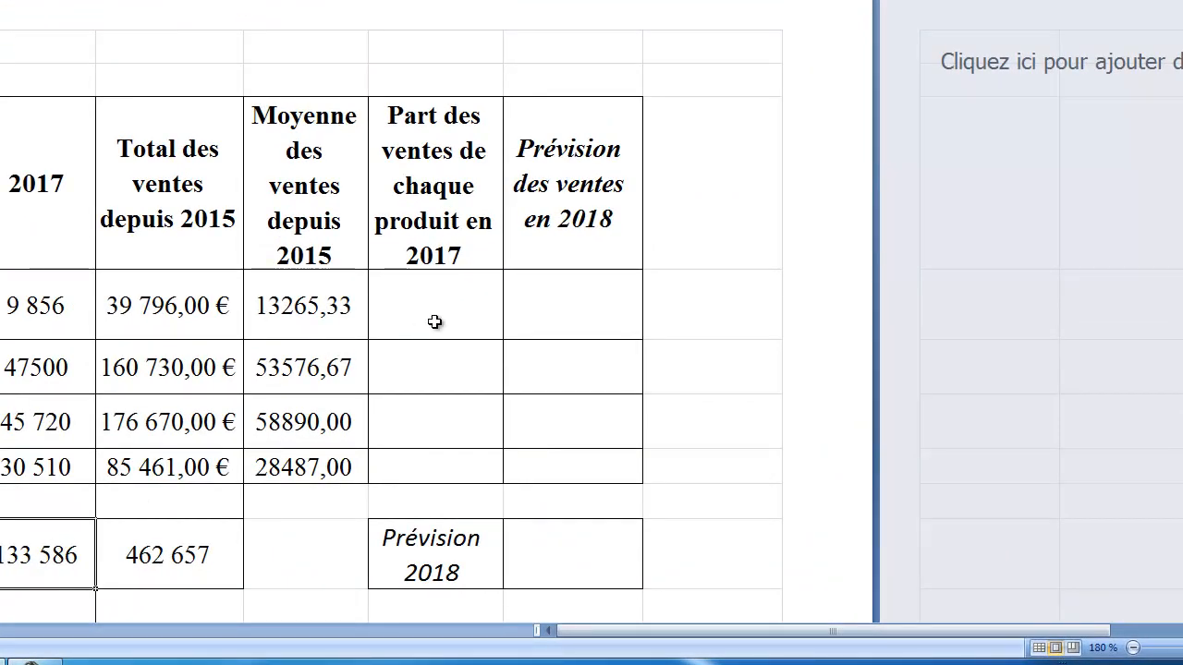
left_click(436, 322)
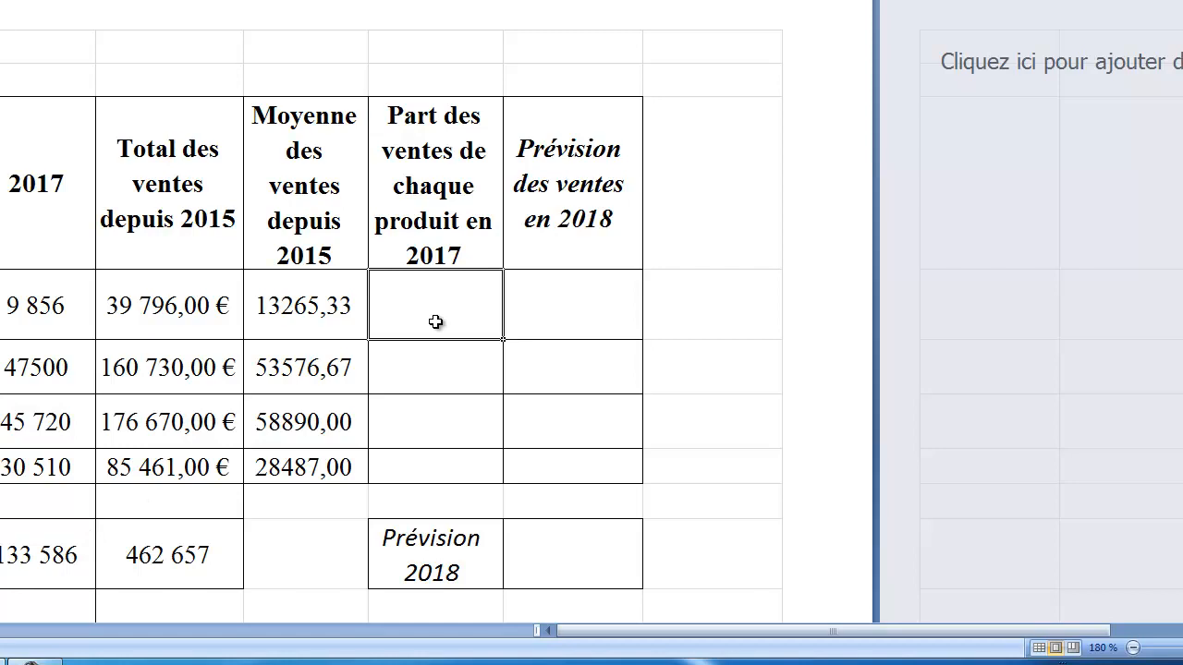
type("=")
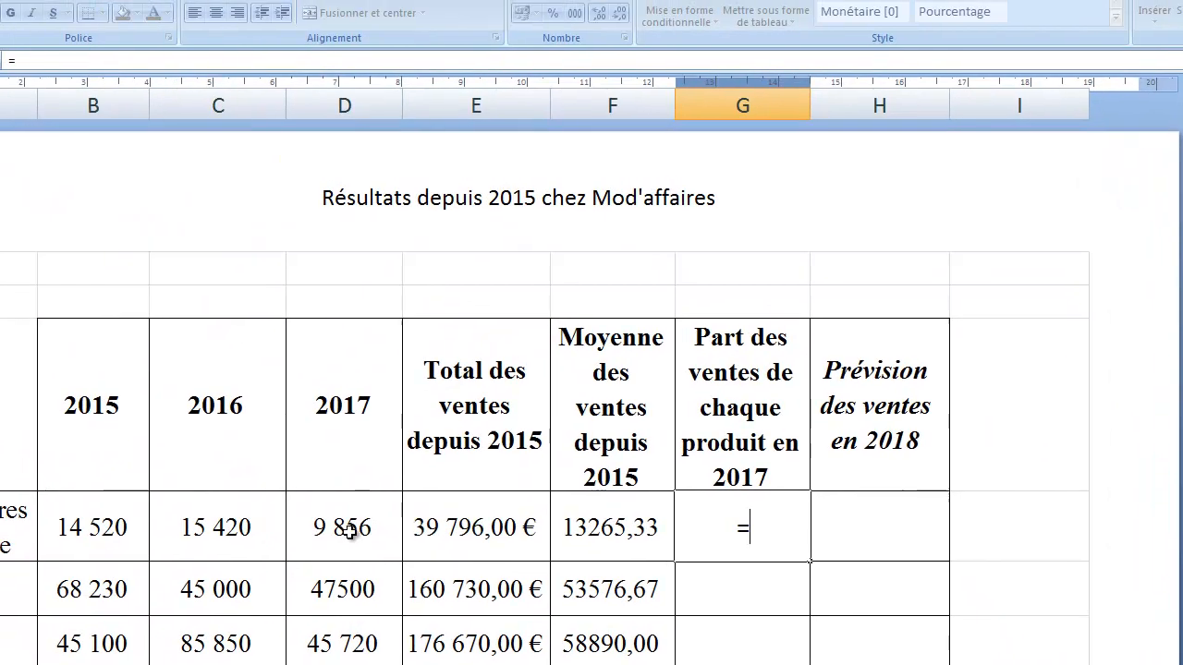
left_click(217, 431)
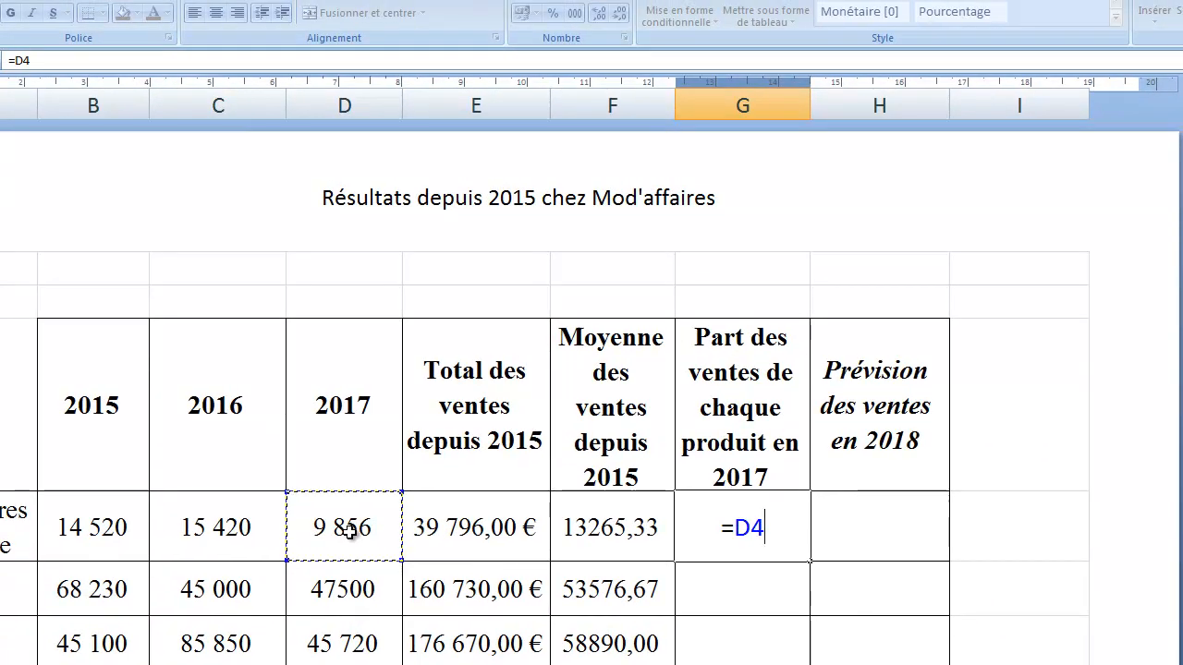
left_click(79, 60)
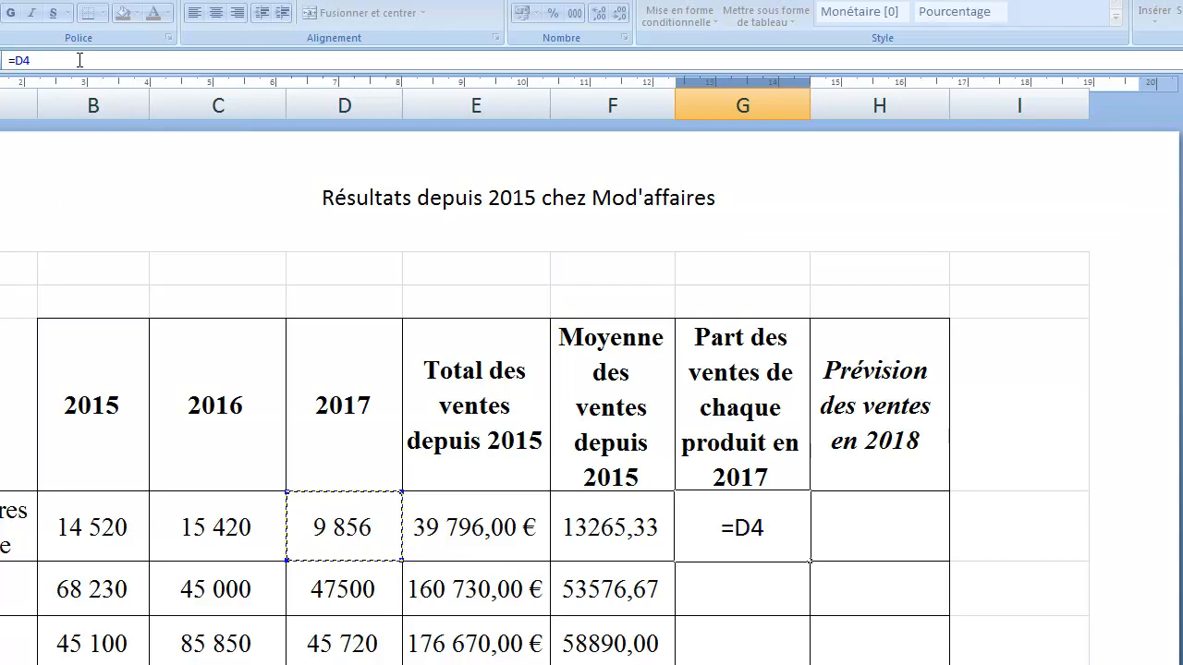
type("/")
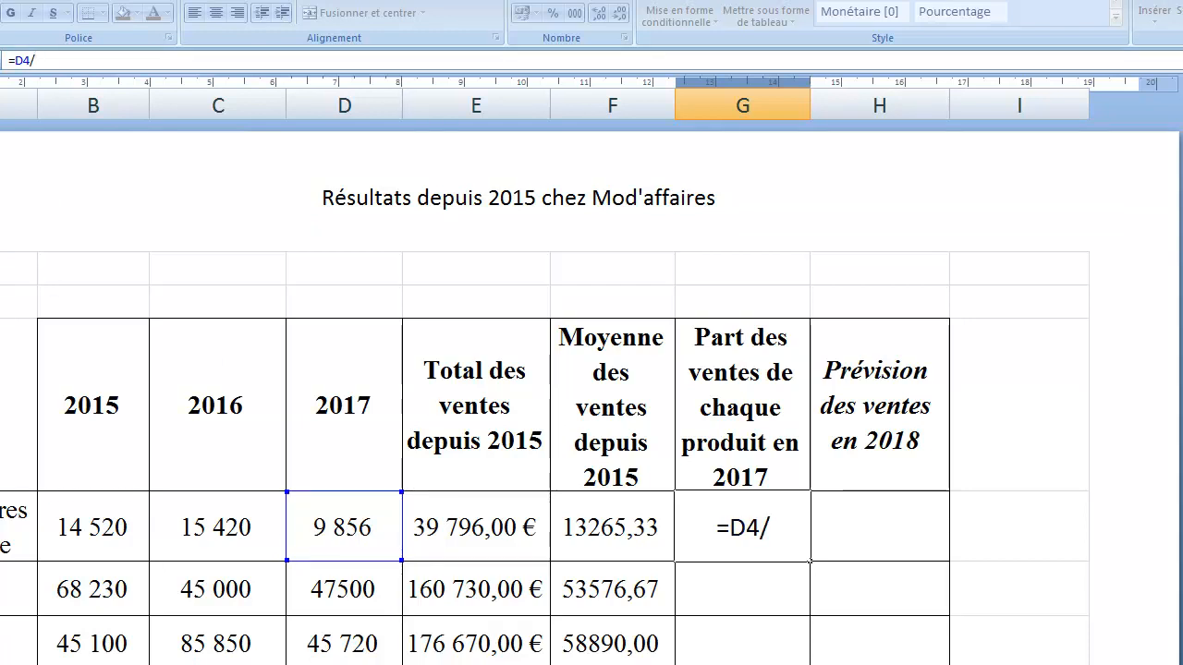
type("D9")
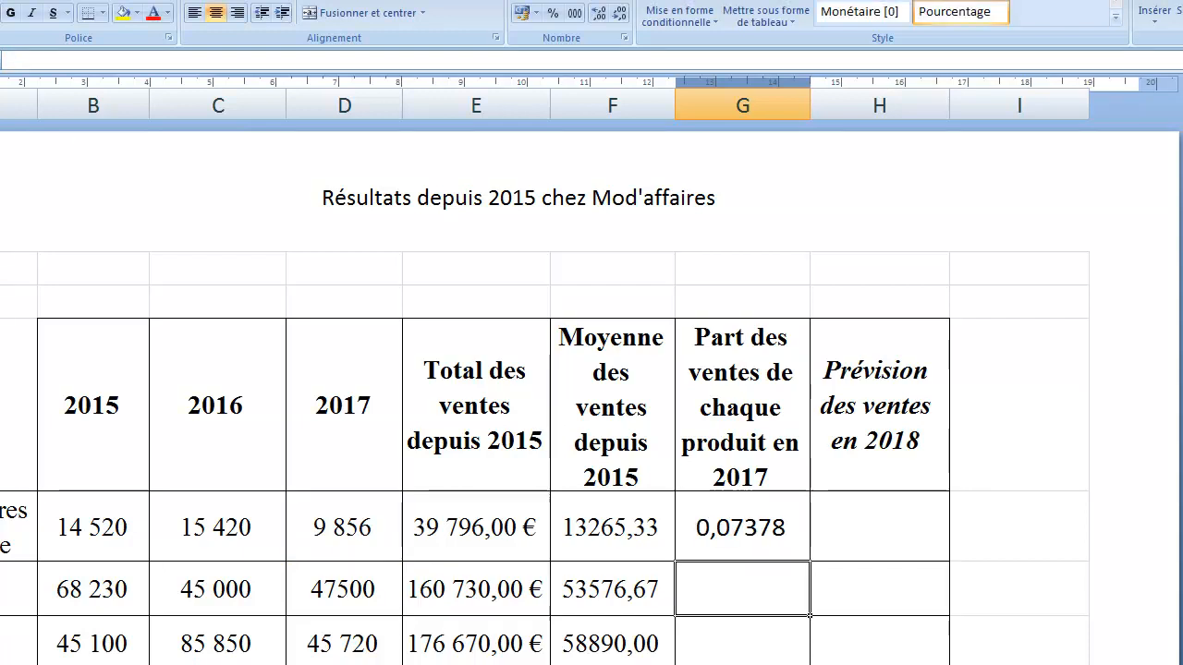
Step: Format the share value in G4 as a percentage (Pourcentage) with 2 decimals
left_click(733, 529)
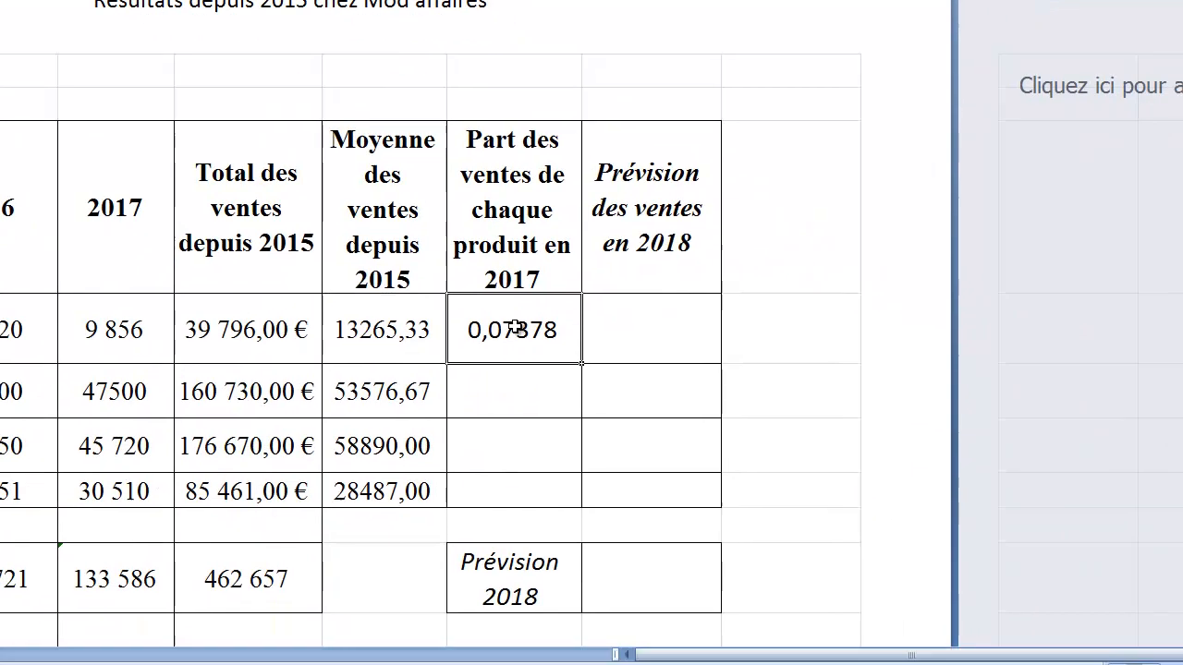
right_click(744, 523)
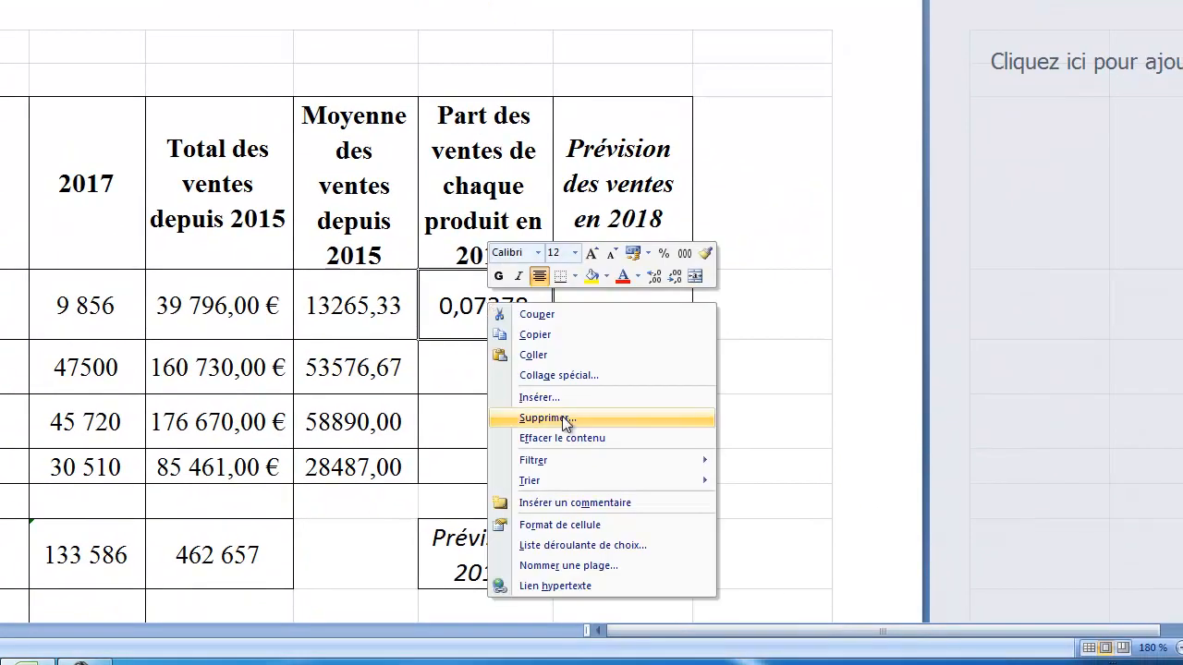
left_click(570, 522)
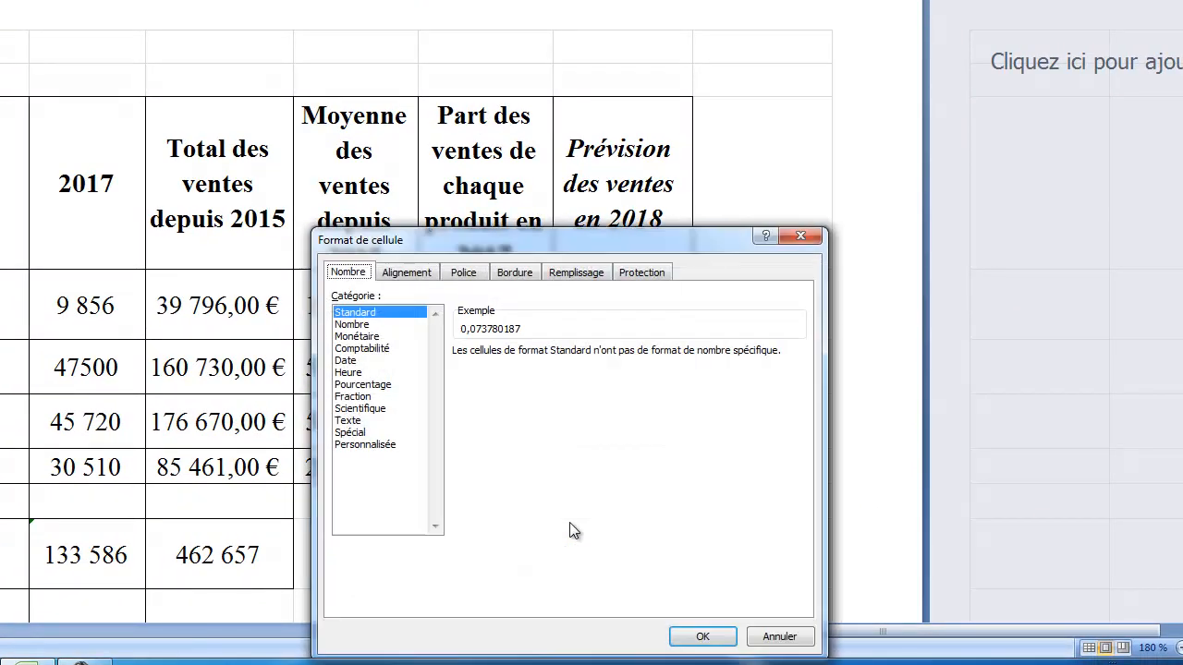
left_click(381, 384)
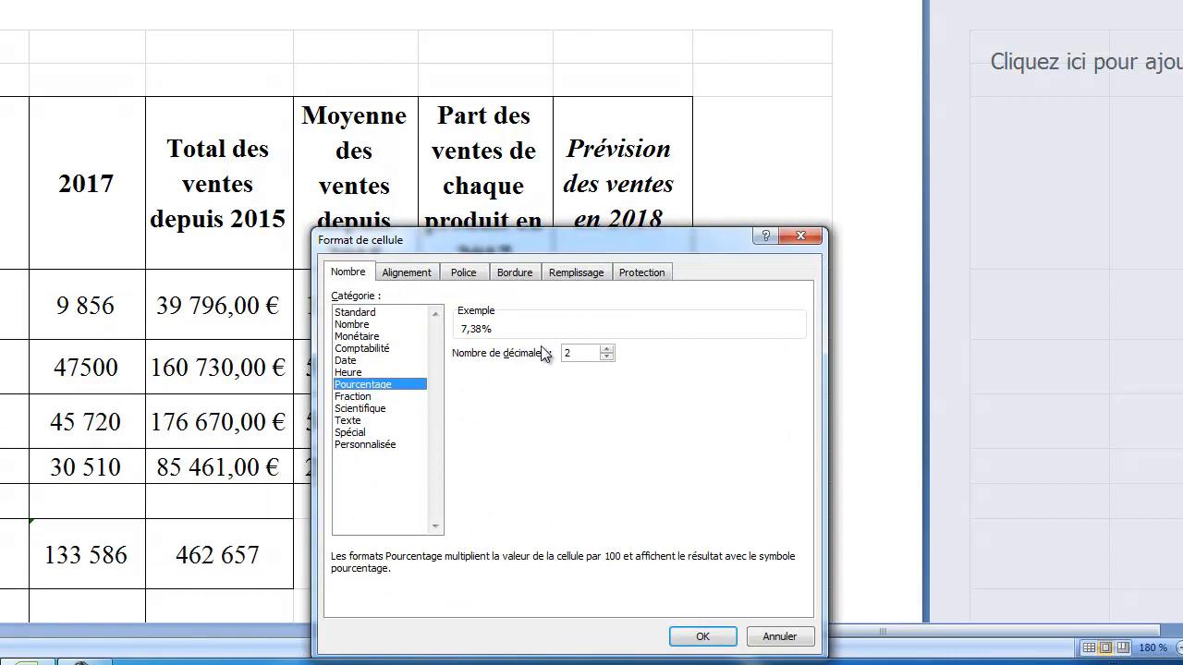
left_click(702, 637)
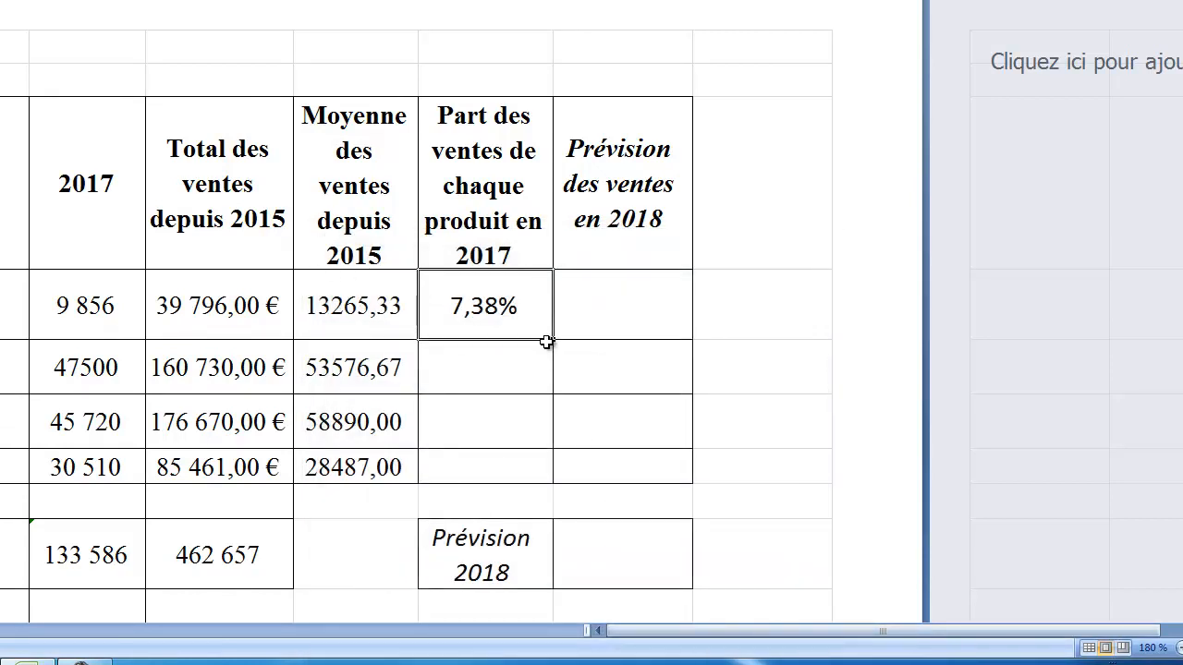
Step: Try to copy the G4 share formula down to G5 and check it against the 2017 total in D9
left_click_drag(554, 342, 540, 378)
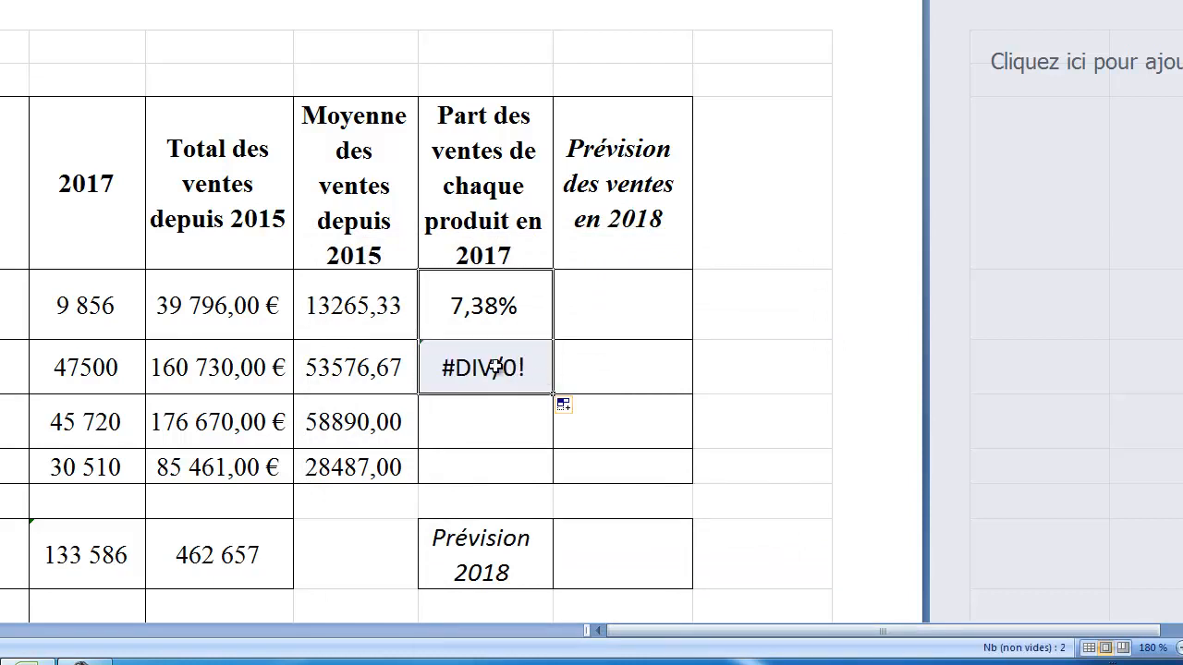
left_click(496, 367)
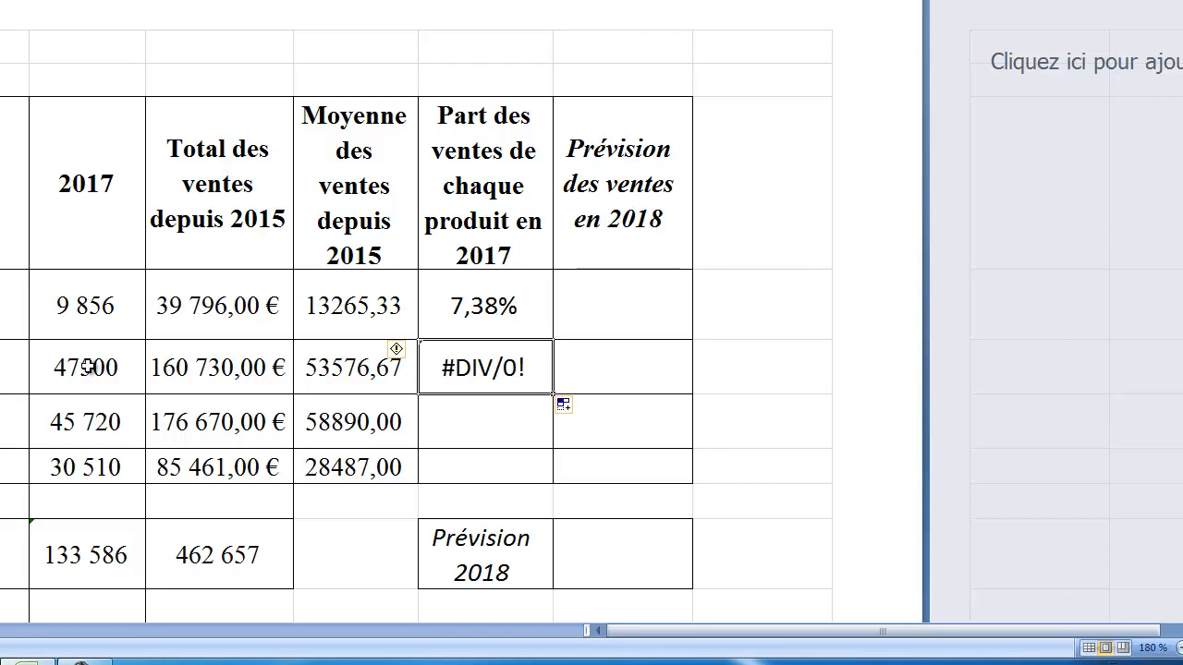
scroll(88, 367, "down", 2)
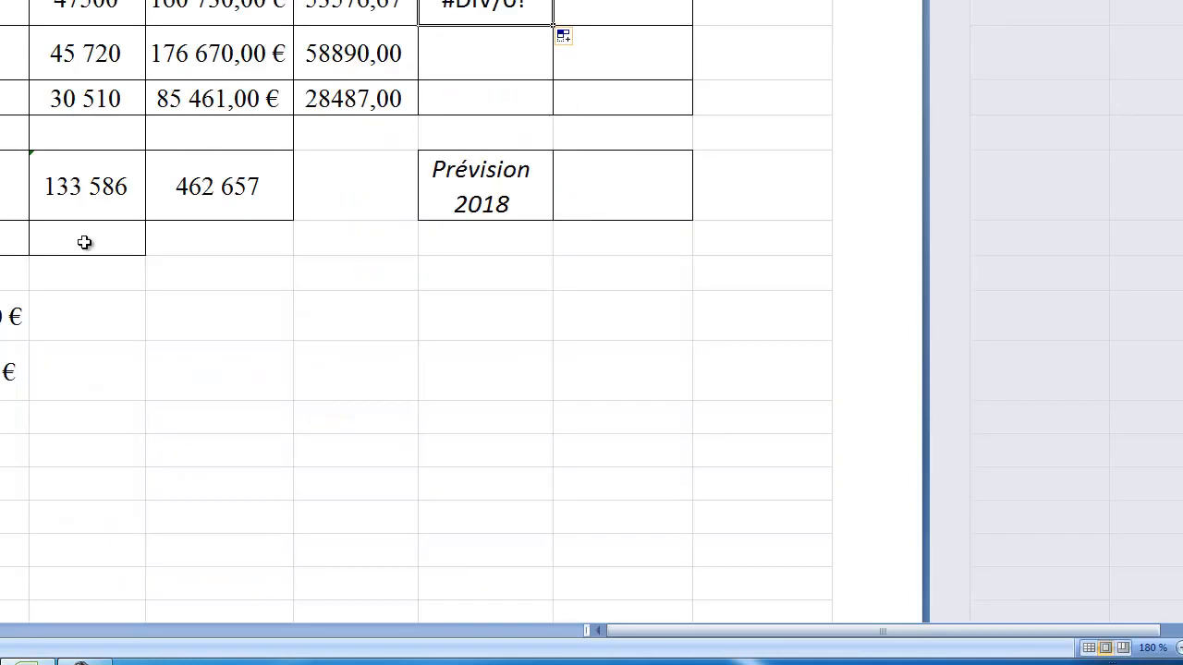
scroll(87, 242, "up", 2)
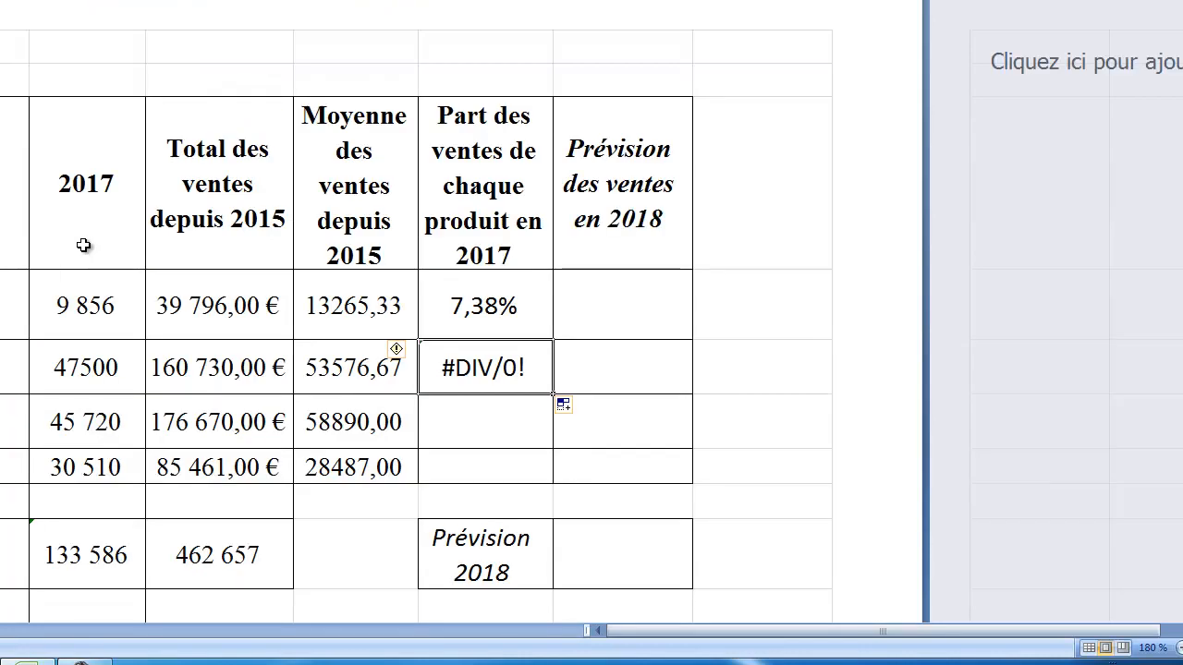
left_click(98, 549)
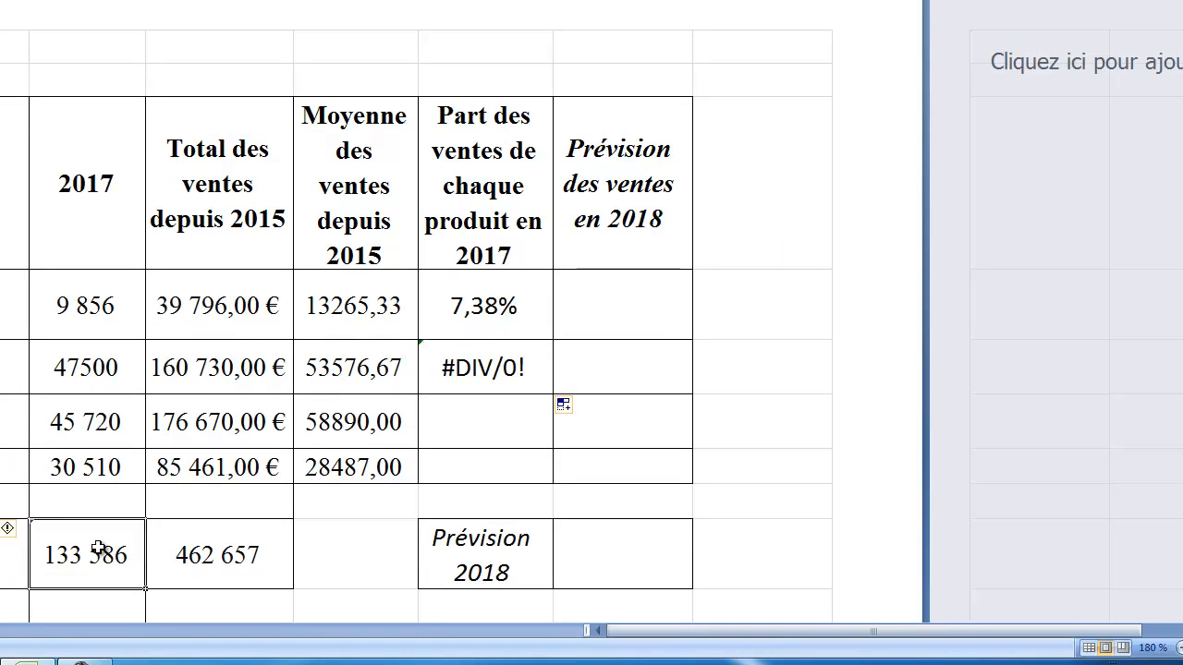
Step: Clear G4:G5 and enter =D4/$D$9 in G4, with an absolute reference to the 2017 total
left_click_drag(481, 310, 472, 356)
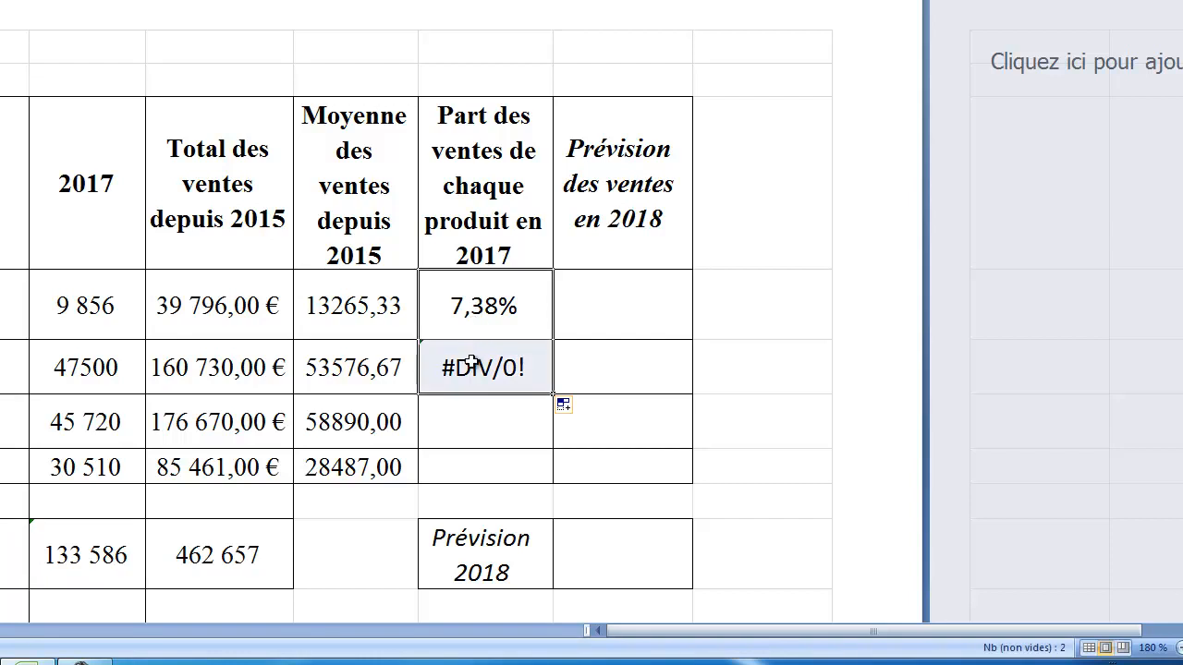
key("Delete")
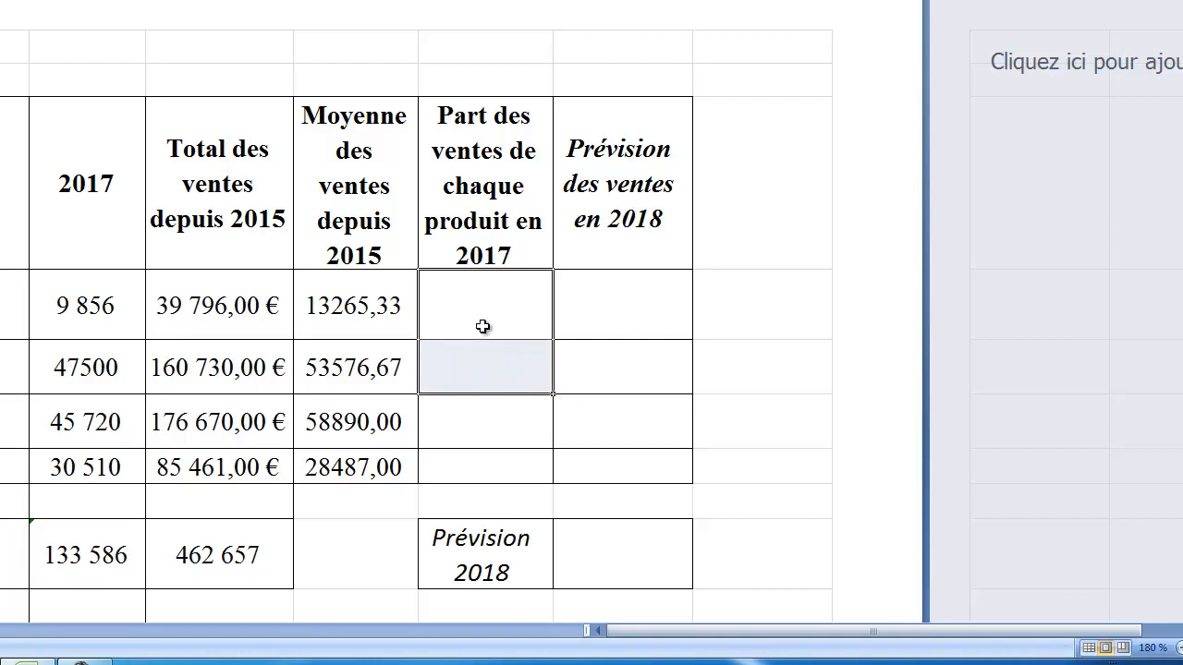
left_click(483, 325)
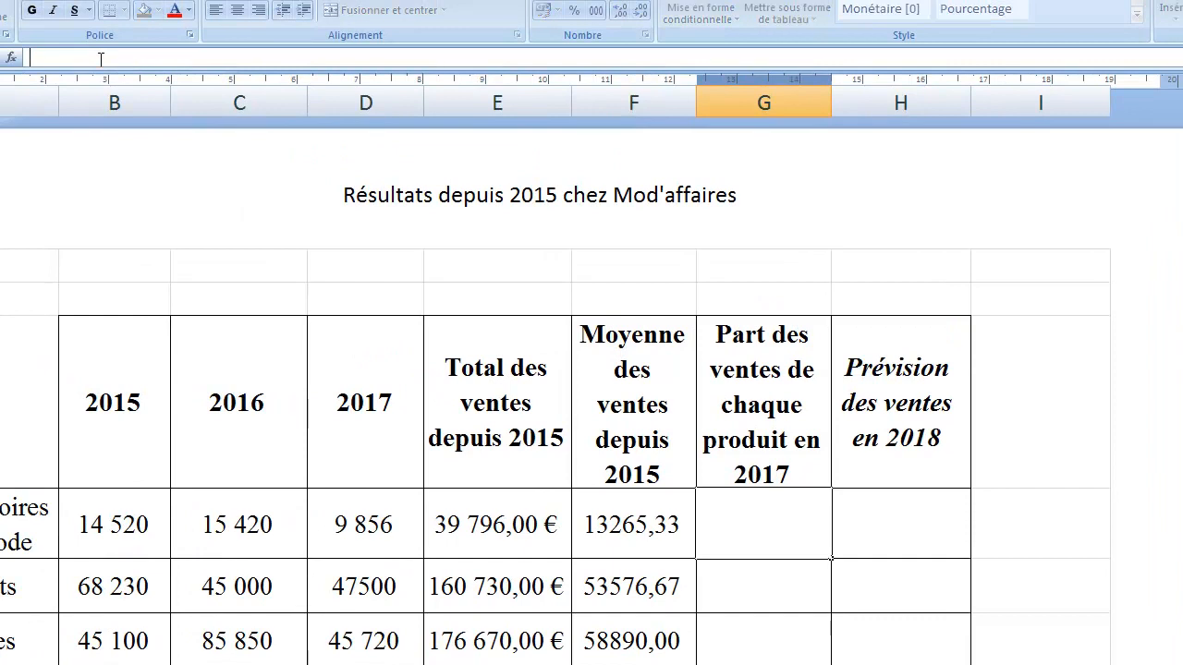
type("=")
left_click(368, 526)
type("/D9")
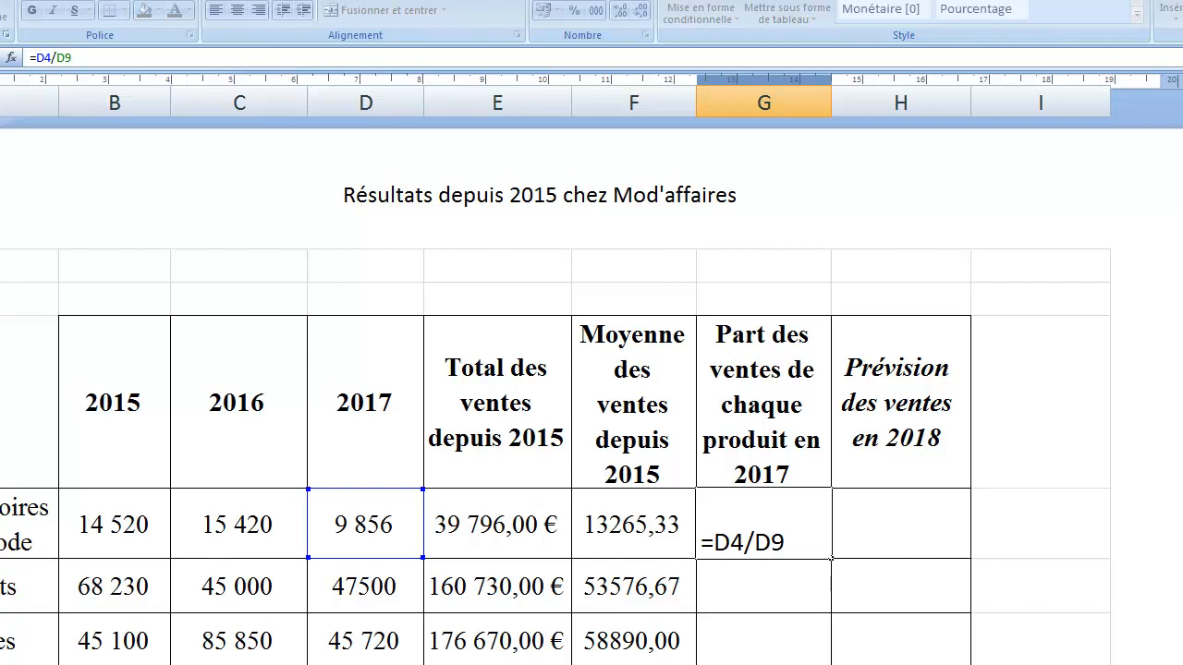
key("F4")
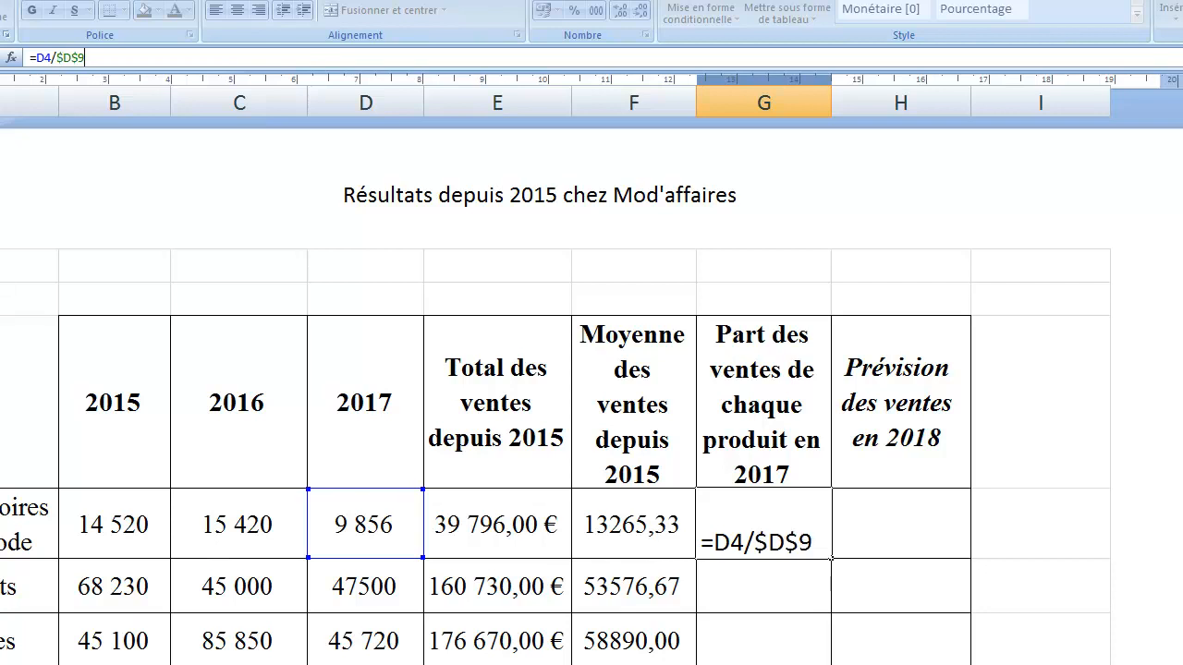
key("Return")
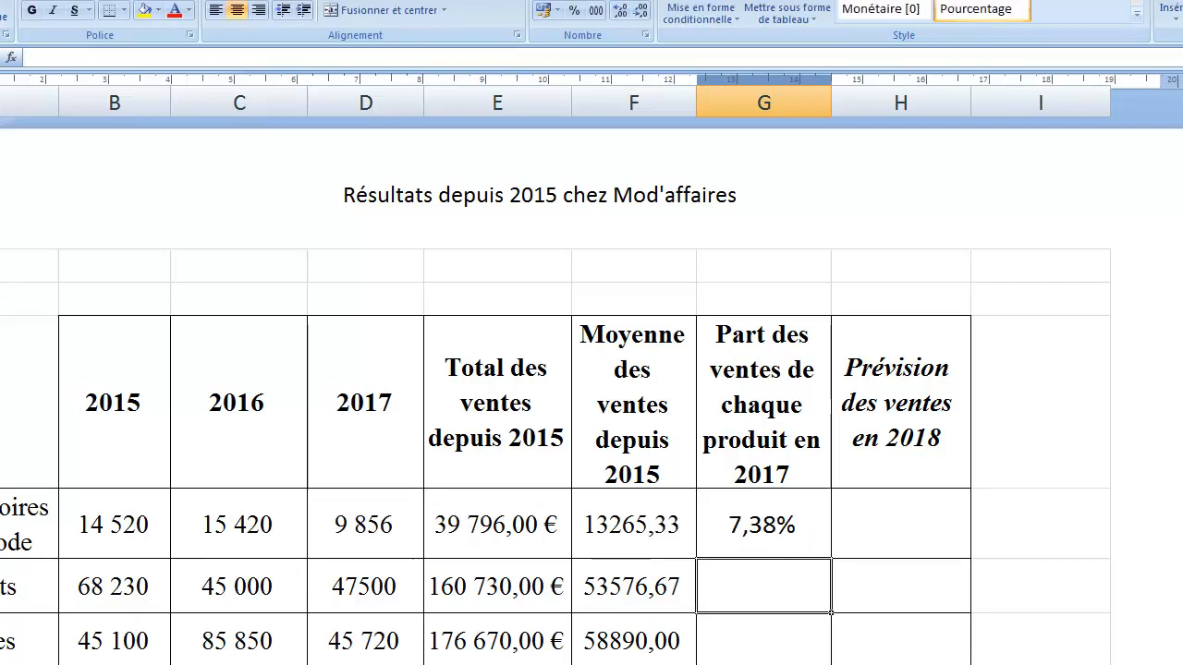
Step: Copy the G4 share formula down through G7 and check the copied formula in G5
left_click(761, 528)
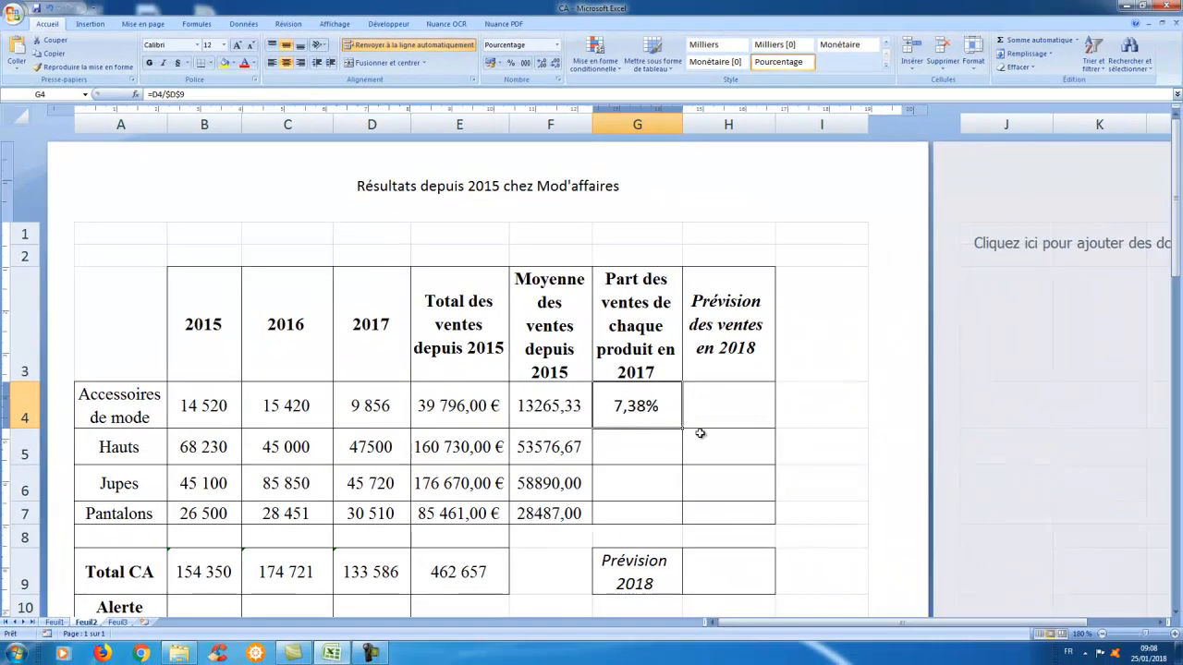
left_click_drag(683, 428, 682, 523)
left_click(622, 449)
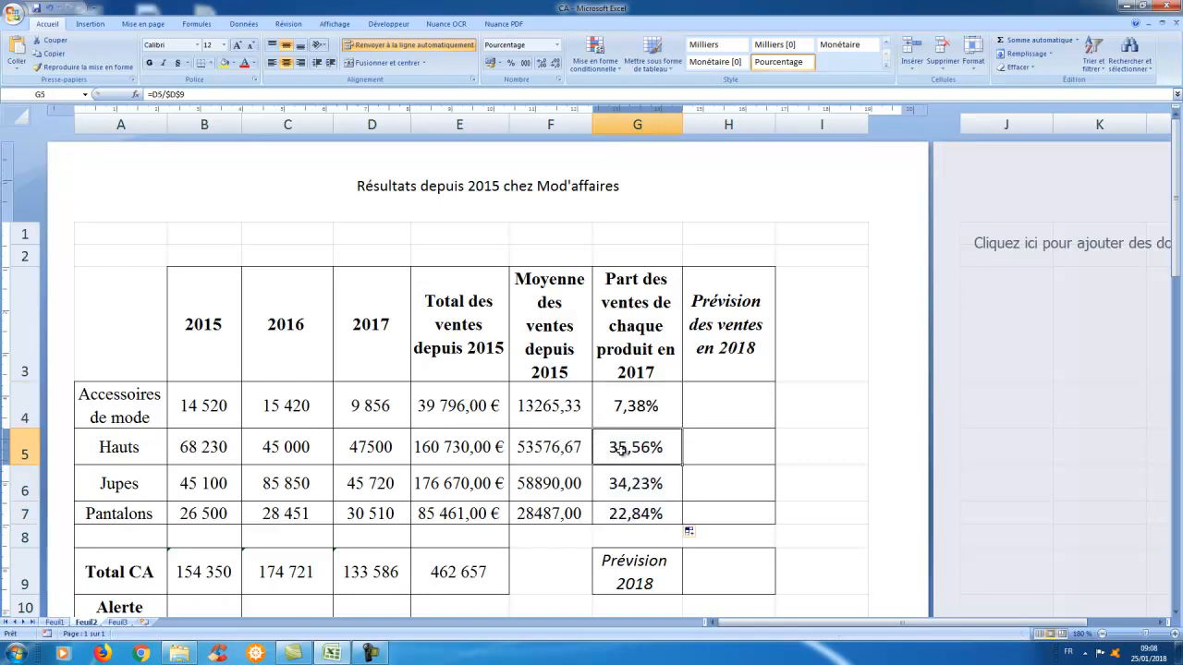